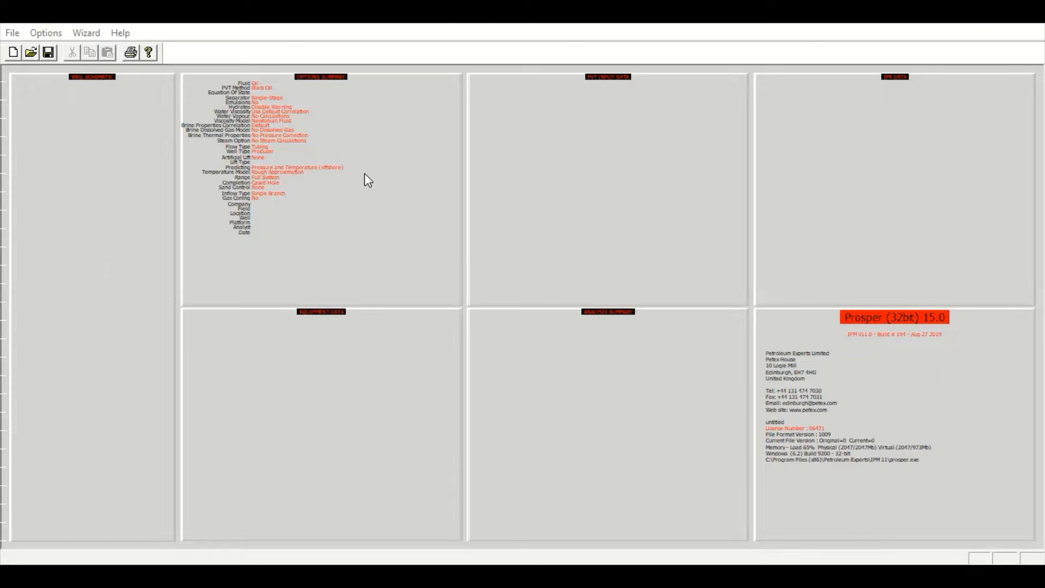
Open the system summary and set the fluid to Dry and Wet Gas with the Black Oil method.
{"action": "left_click", "coordinate": [377, 189]}
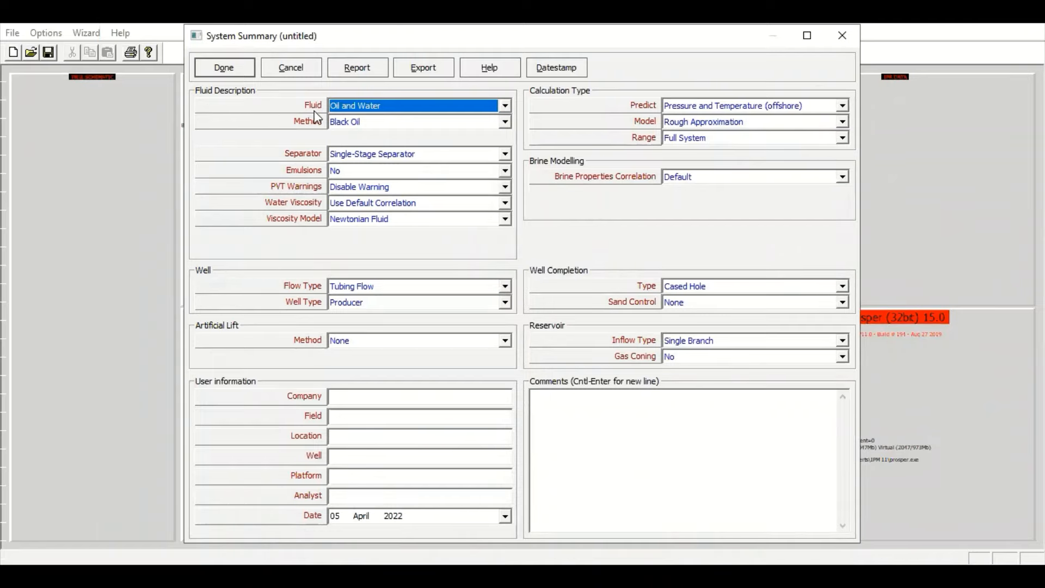
{"action": "left_click", "coordinate": [488, 111]}
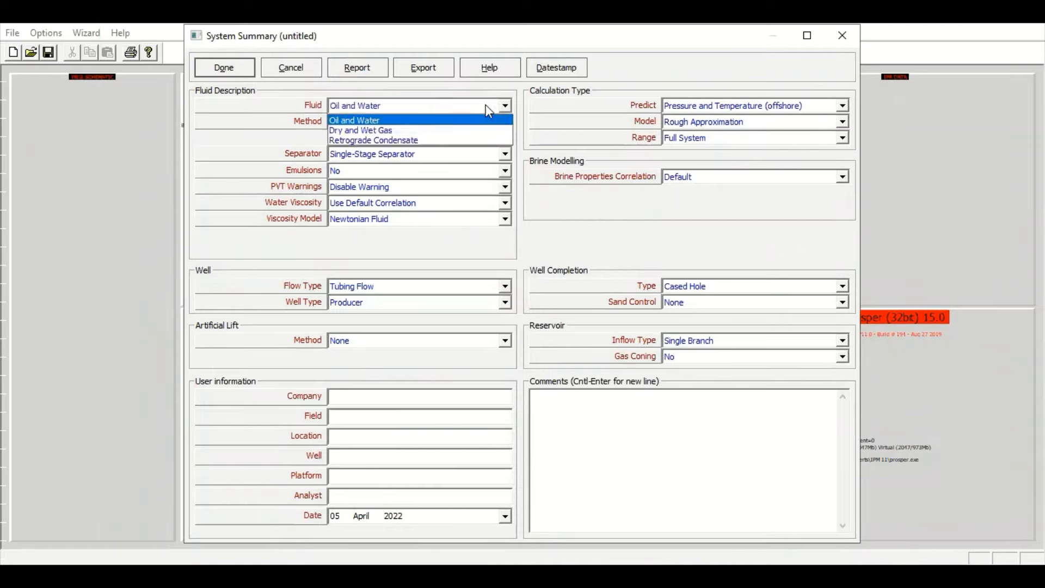
{"action": "left_click", "coordinate": [372, 130]}
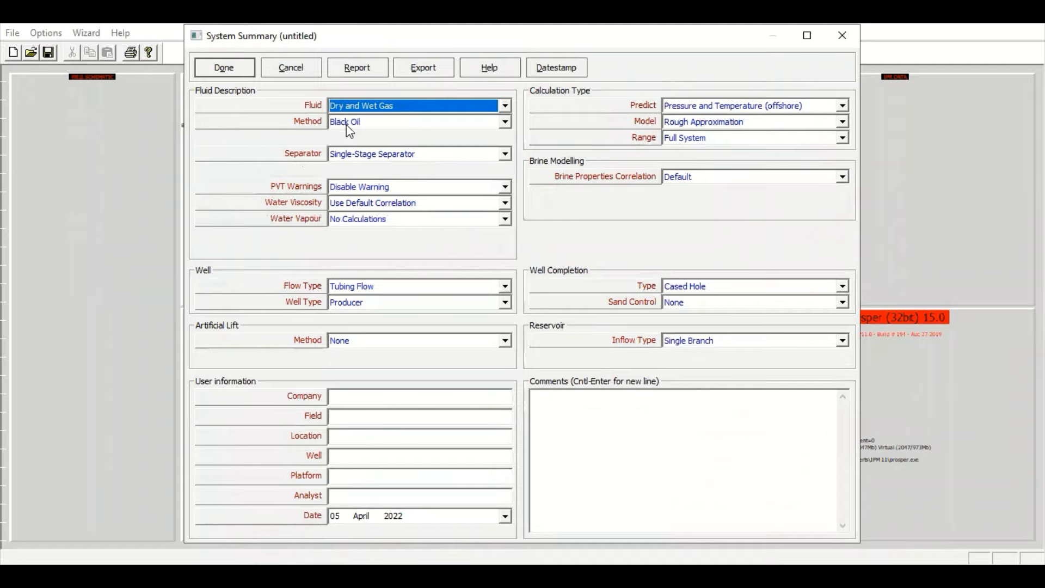
{"action": "left_click", "coordinate": [370, 126]}
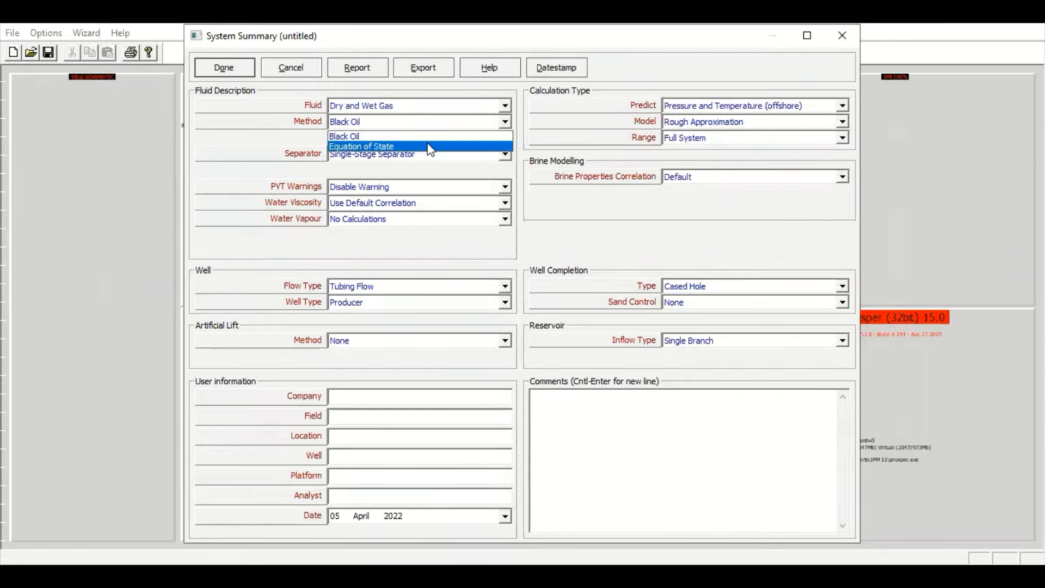
{"action": "left_click", "coordinate": [374, 137]}
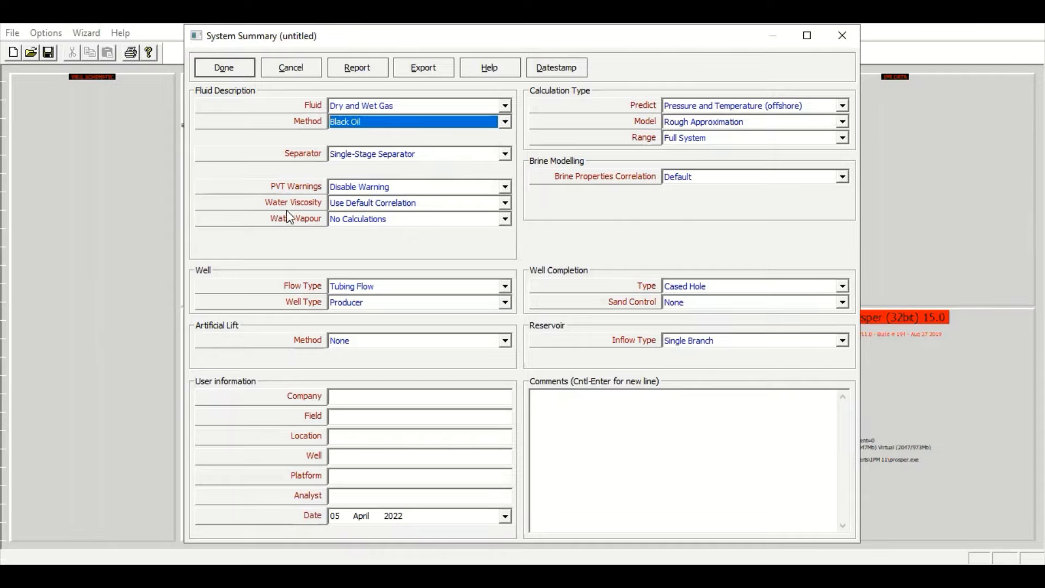
Choose Use Default Correlation for water viscosity and None as the artificial lift method.
{"action": "left_click", "coordinate": [506, 204]}
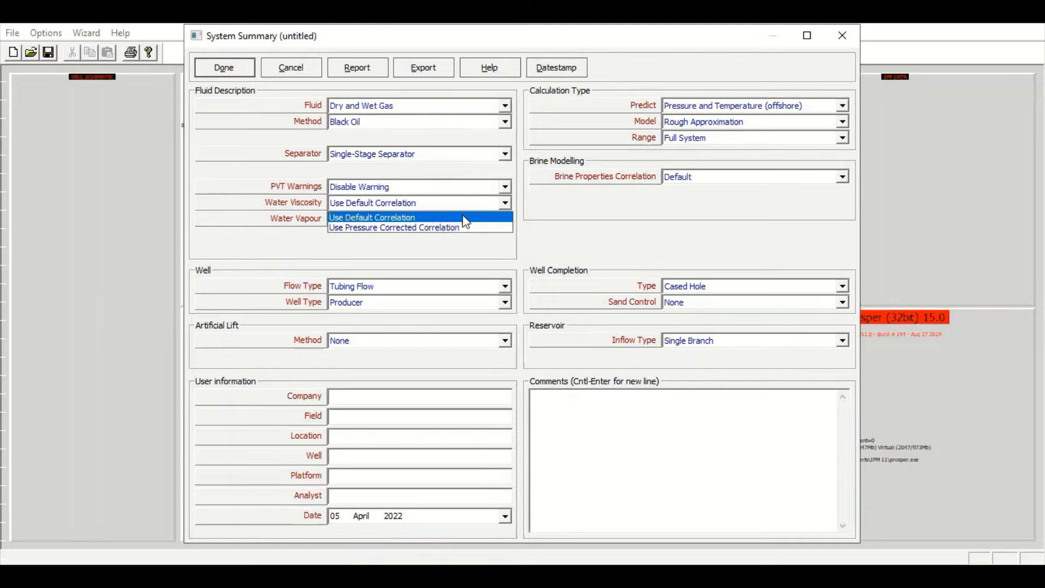
{"action": "left_click", "coordinate": [397, 216]}
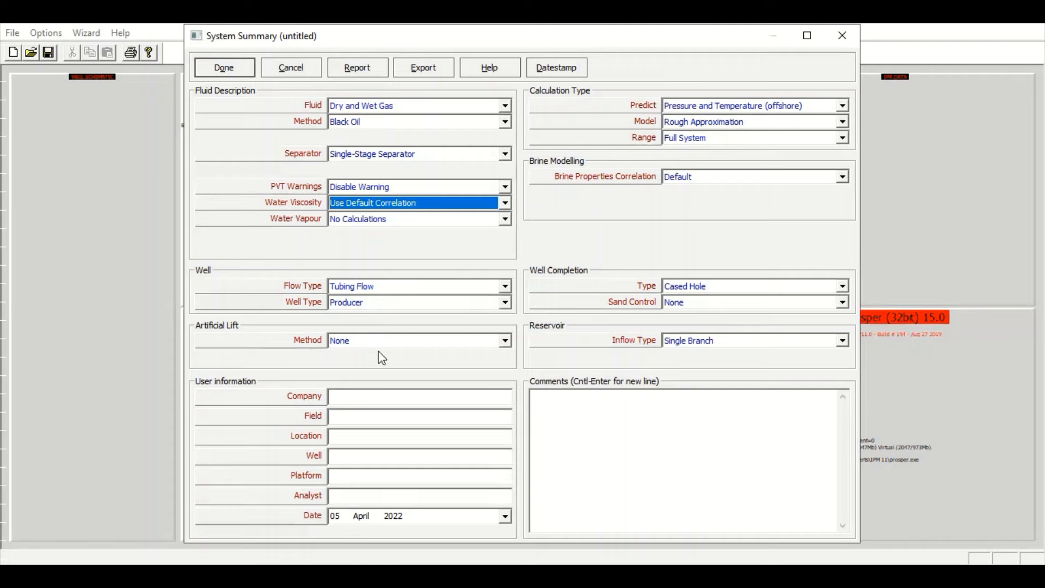
{"action": "left_click", "coordinate": [395, 342]}
{"action": "left_click", "coordinate": [351, 352]}
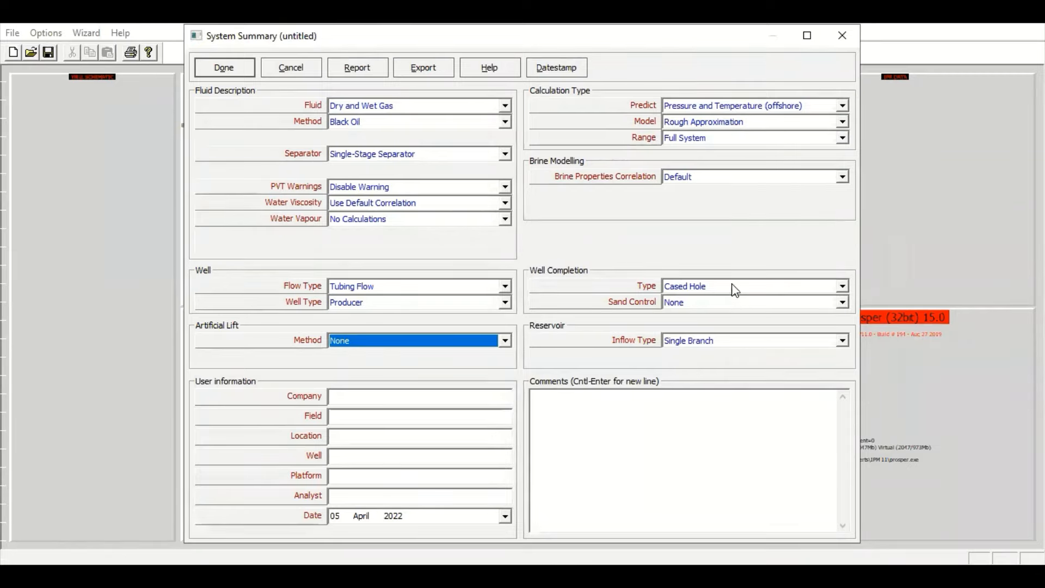
Choose Cased Hole as the well completion type and accept the system summary.
{"action": "left_click", "coordinate": [814, 286]}
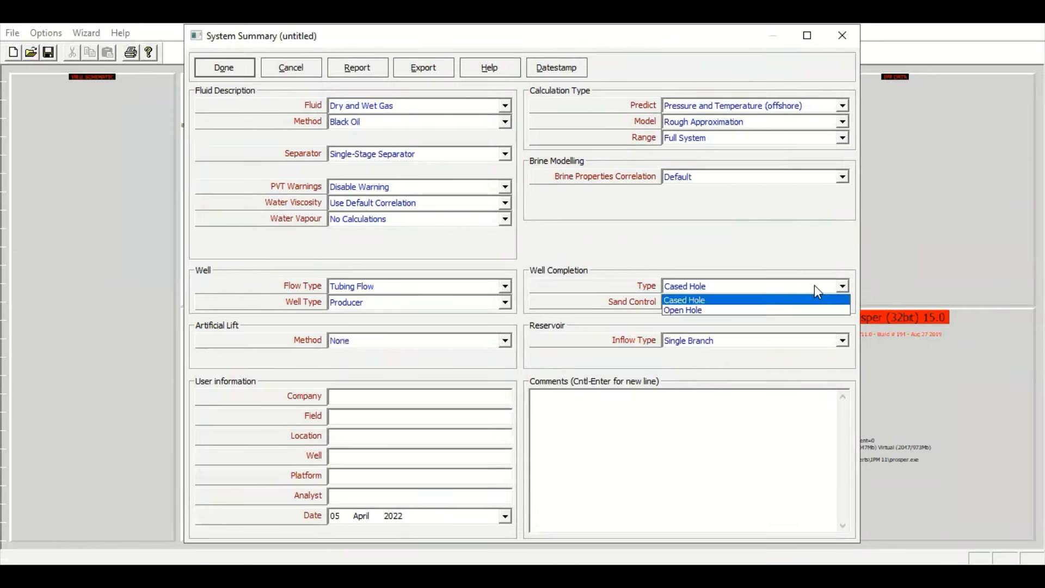
{"action": "left_click", "coordinate": [747, 303]}
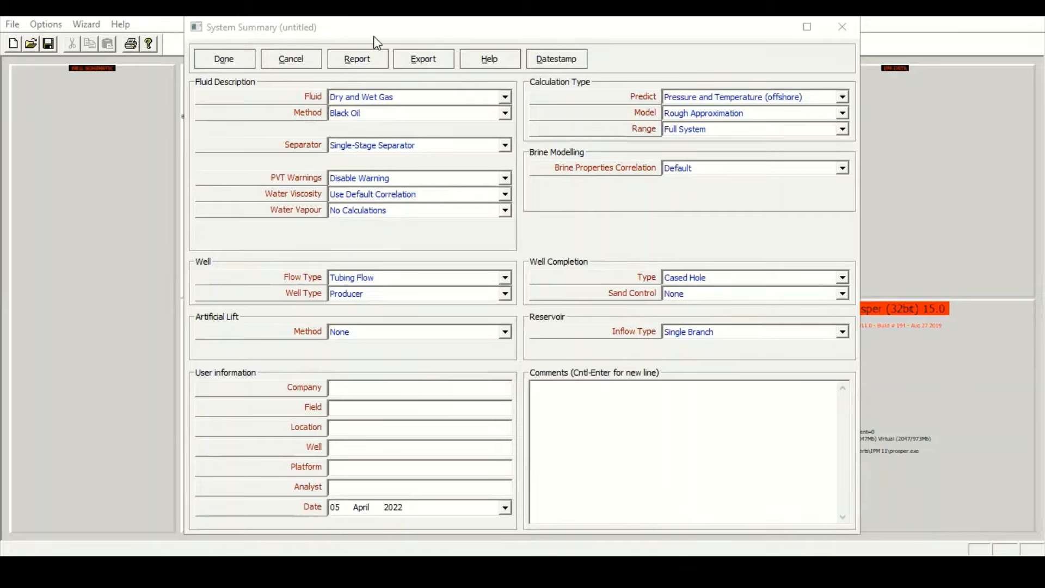
{"action": "left_click", "coordinate": [231, 58]}
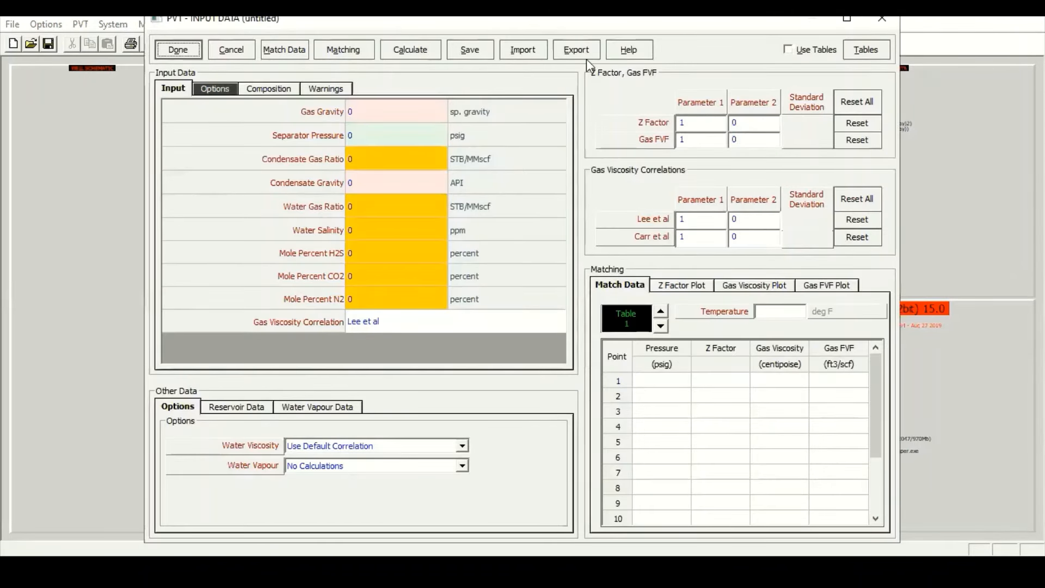
Set the gas gravity to 0.7 in the PVT input data.
{"action": "left_click", "coordinate": [332, 112]}
{"action": "left_click", "coordinate": [362, 127]}
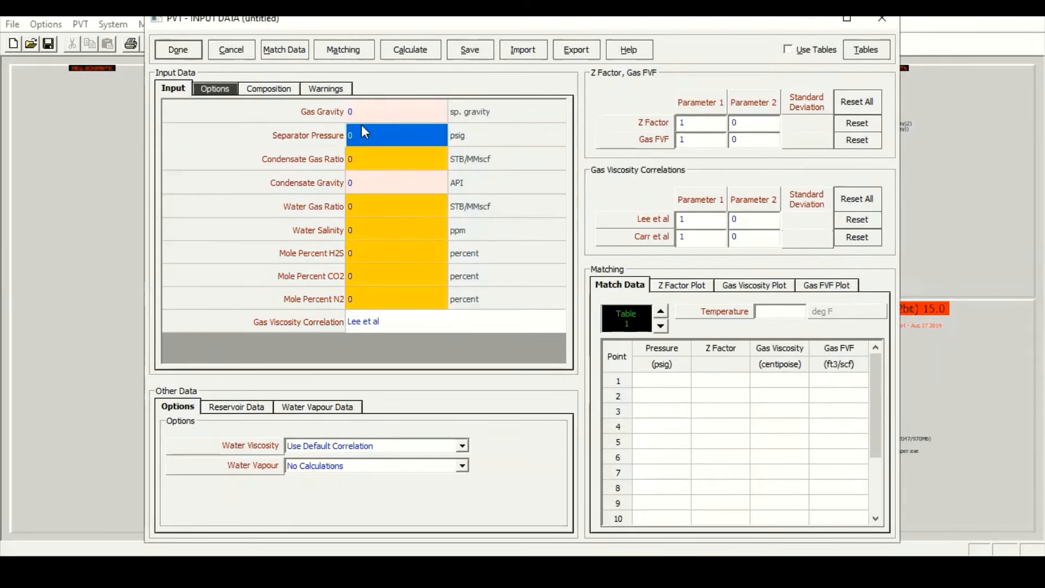
{"action": "left_click", "coordinate": [369, 112]}
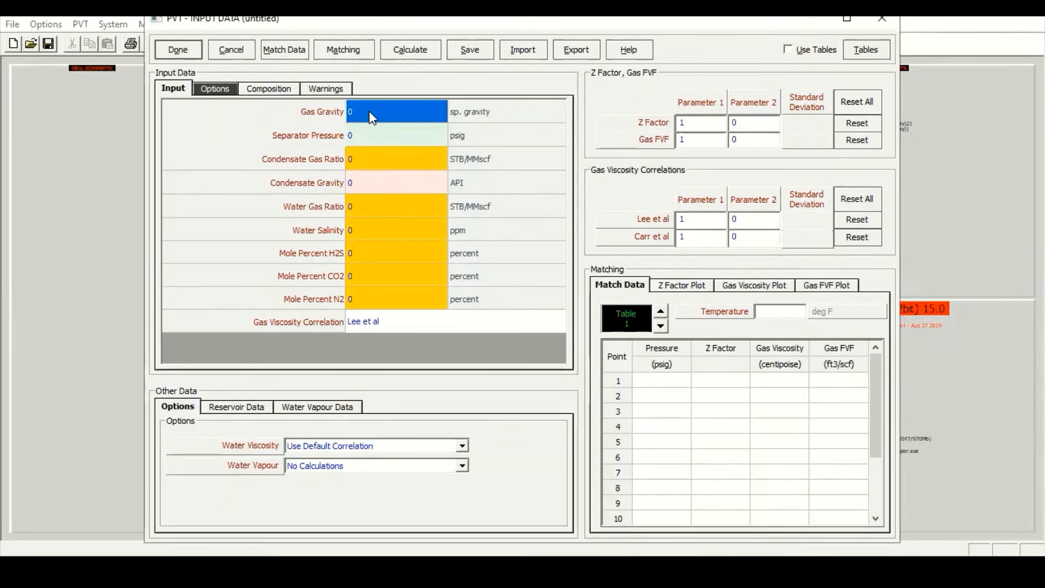
{"action": "type", "text": "0.6"}
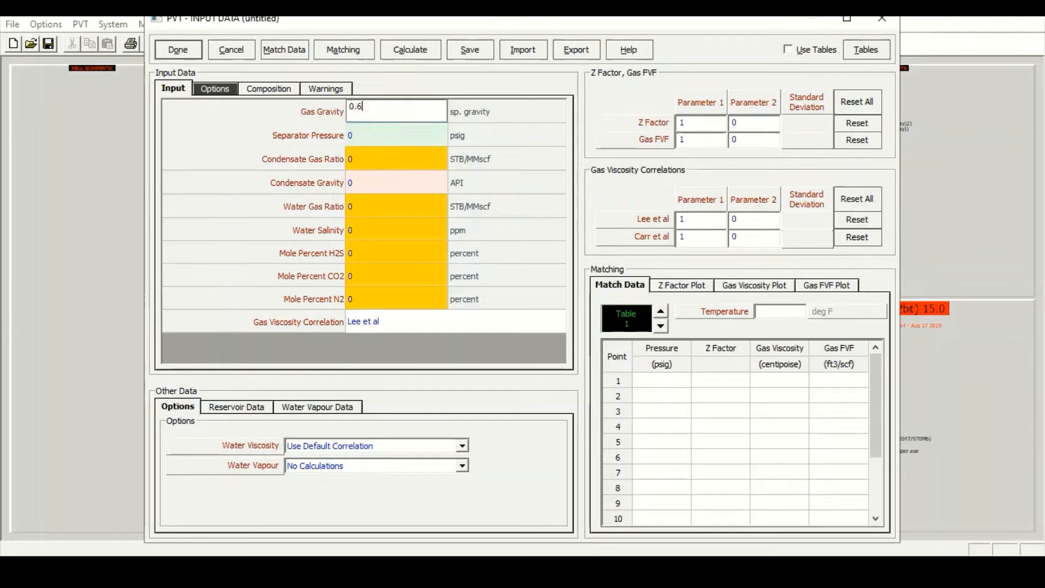
{"action": "key", "text": "BackSpace"}
{"action": "type", "text": "7"}
{"action": "key", "text": "Return"}
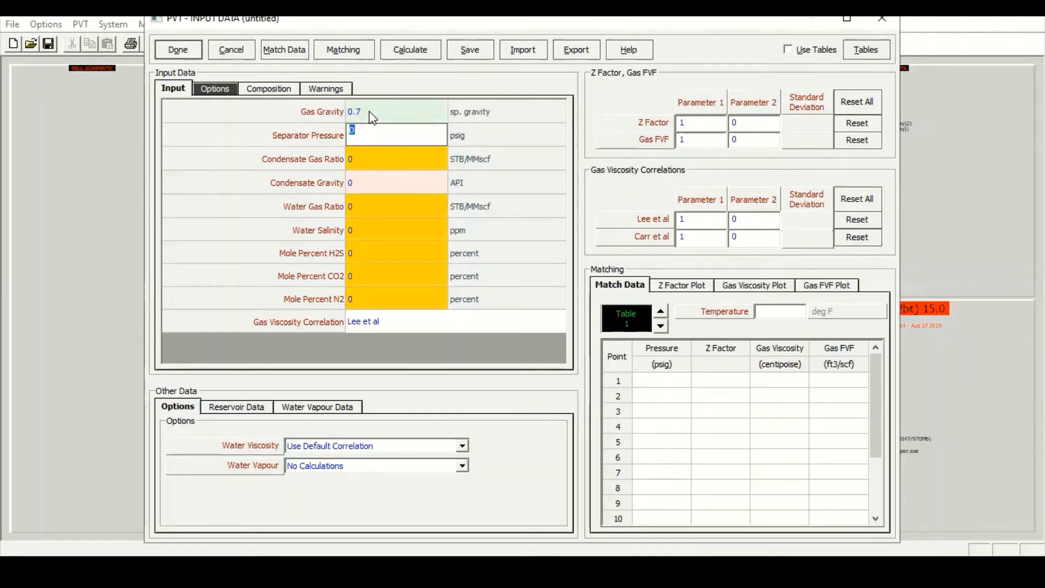
Set the condensate gas ratio to 5 STB/MMscf and the condensate gravity to 40 API.
{"action": "left_click", "coordinate": [398, 159]}
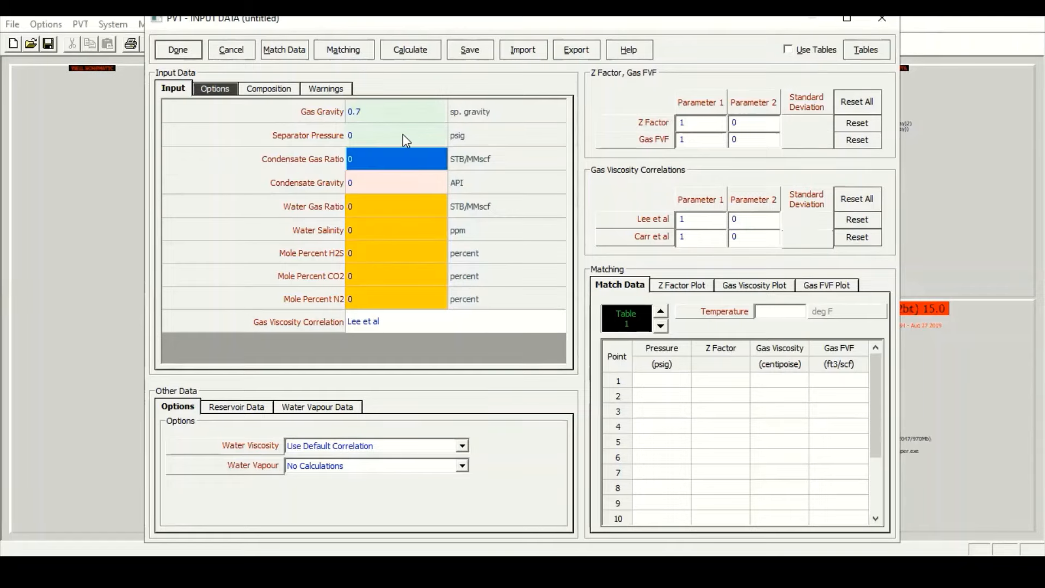
{"action": "left_click", "coordinate": [402, 134]}
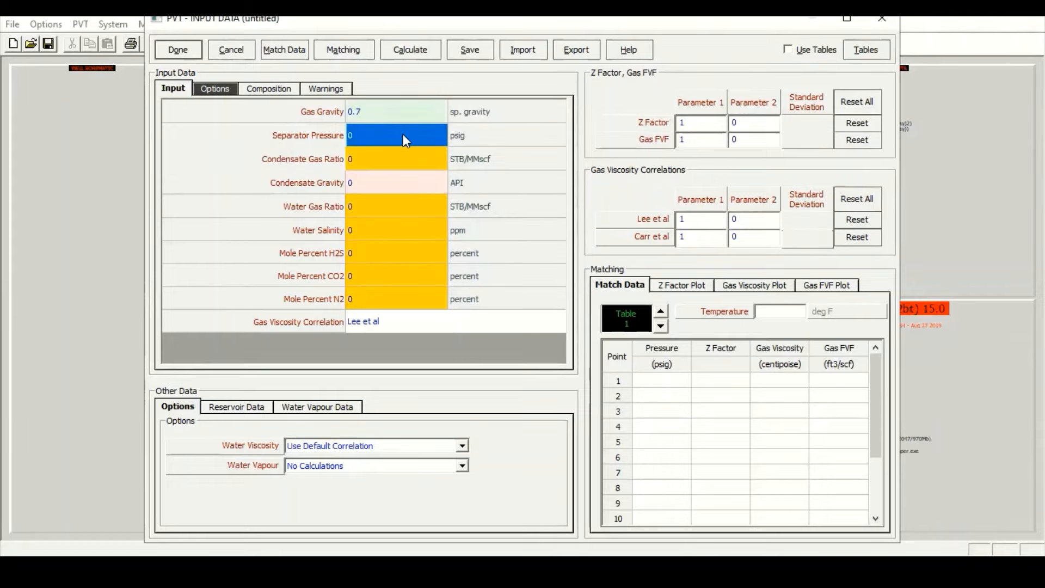
{"action": "left_click", "coordinate": [361, 162]}
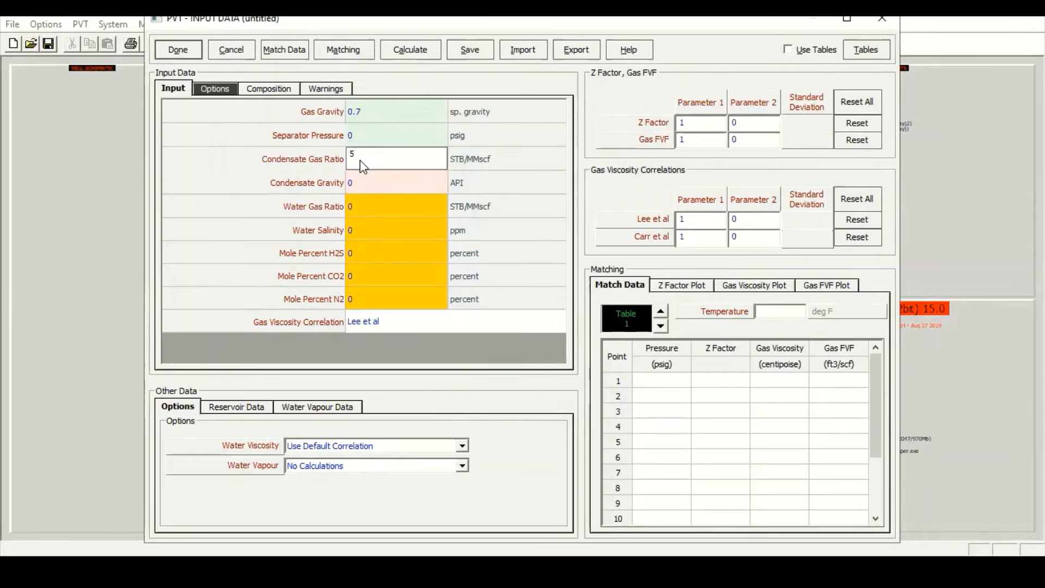
{"action": "key", "text": "Return"}
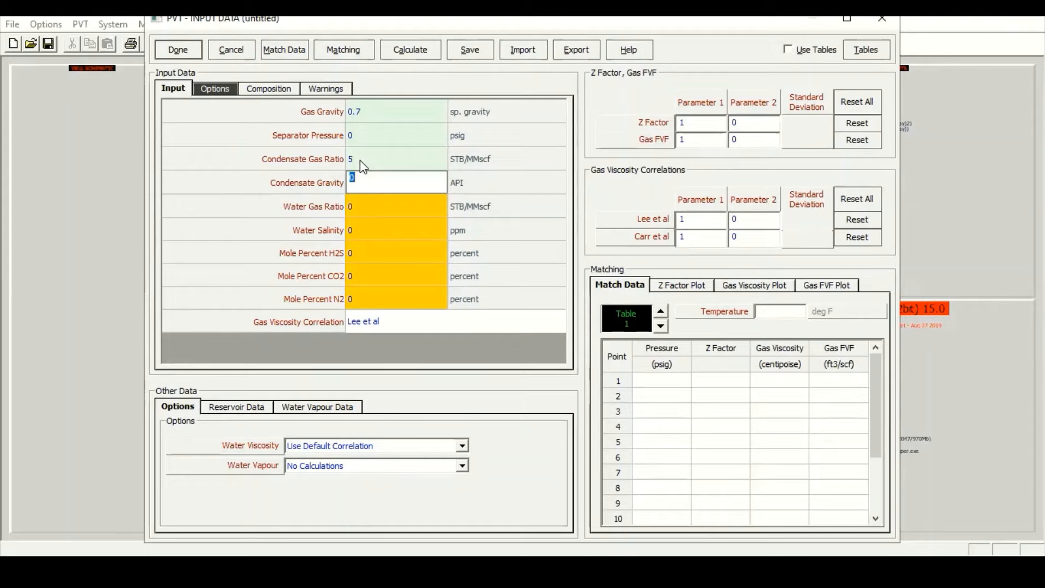
{"action": "type", "text": "40"}
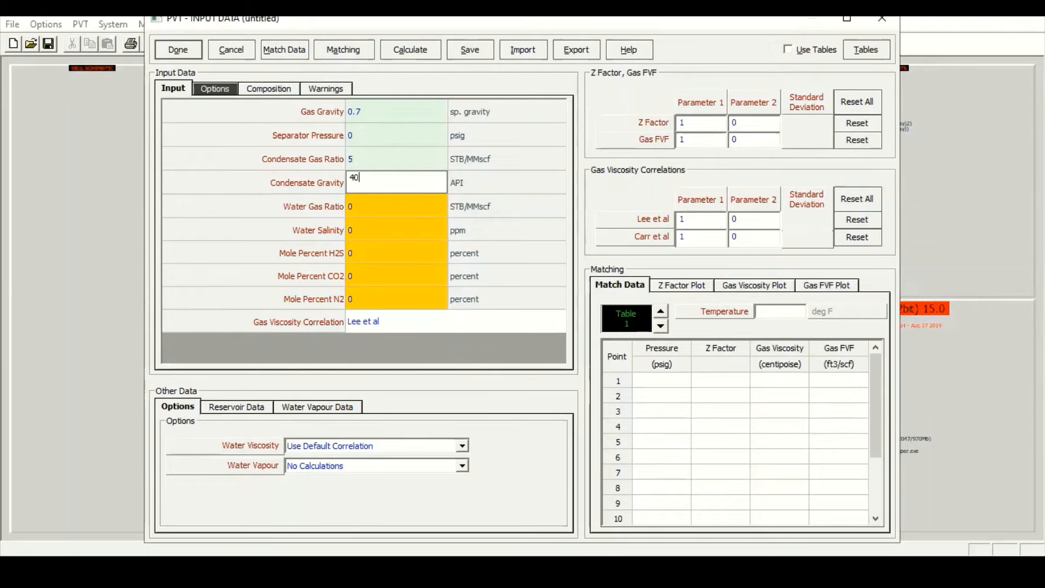
{"action": "key", "text": "Return"}
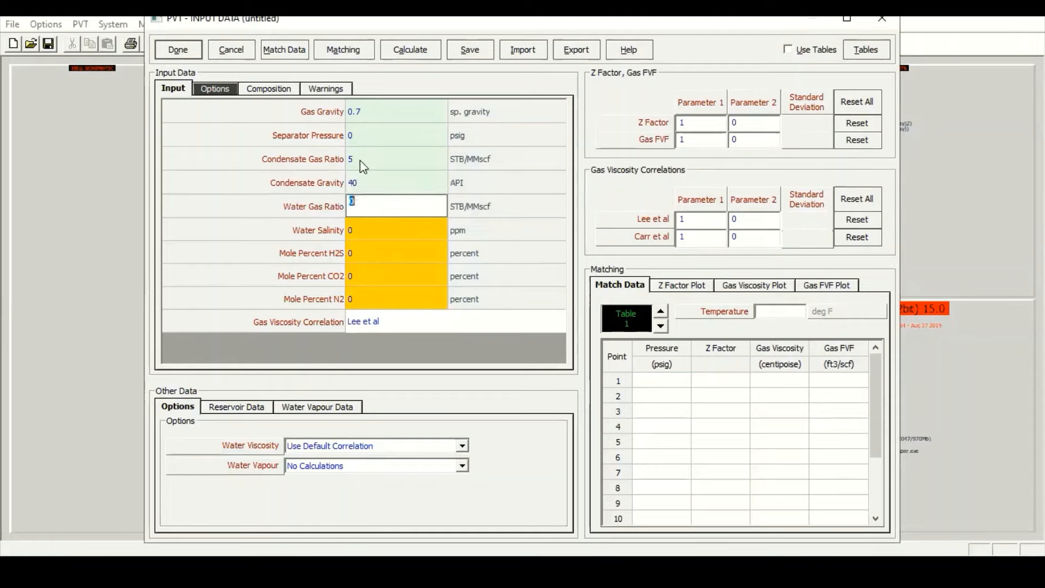
Set the water salinity to 20000 ppm, keeping the water gas ratio and the H2S, CO2 and N2 mole percents at 0.
{"action": "key", "text": "Return"}
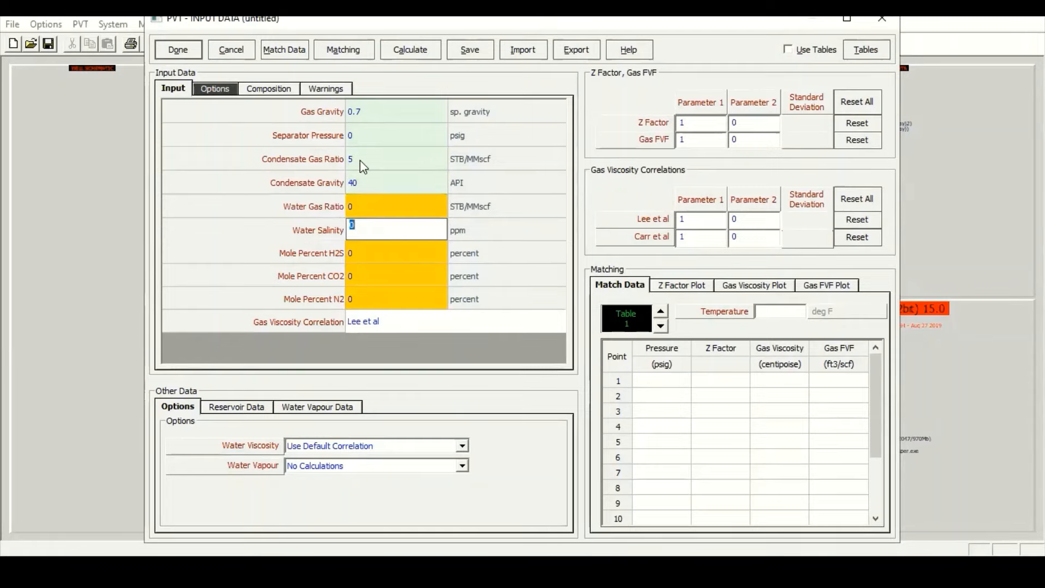
{"action": "type", "text": "20000"}
{"action": "key", "text": "Return"}
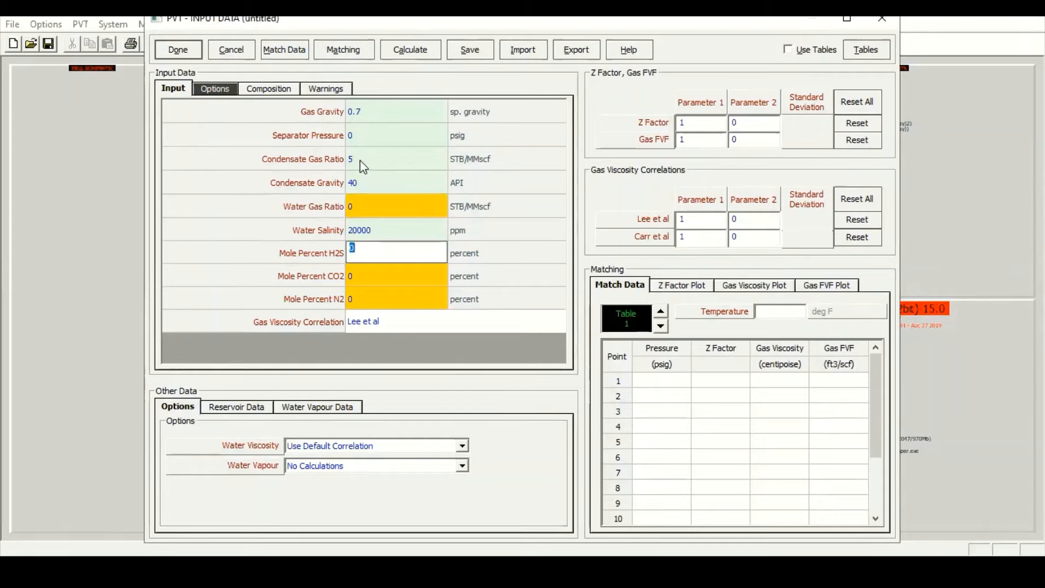
{"action": "key", "text": "Return"}
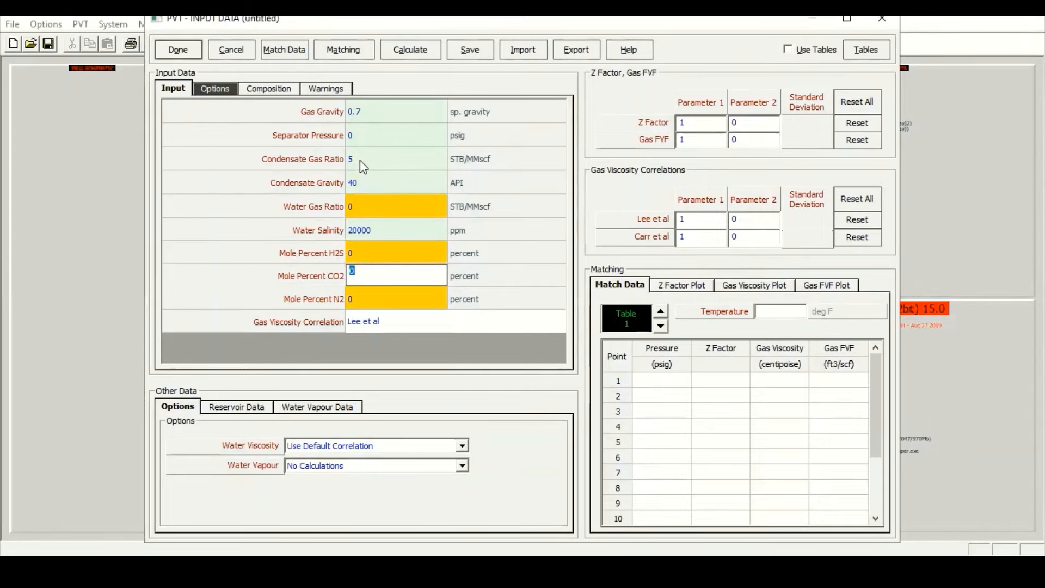
{"action": "key", "text": "Return"}
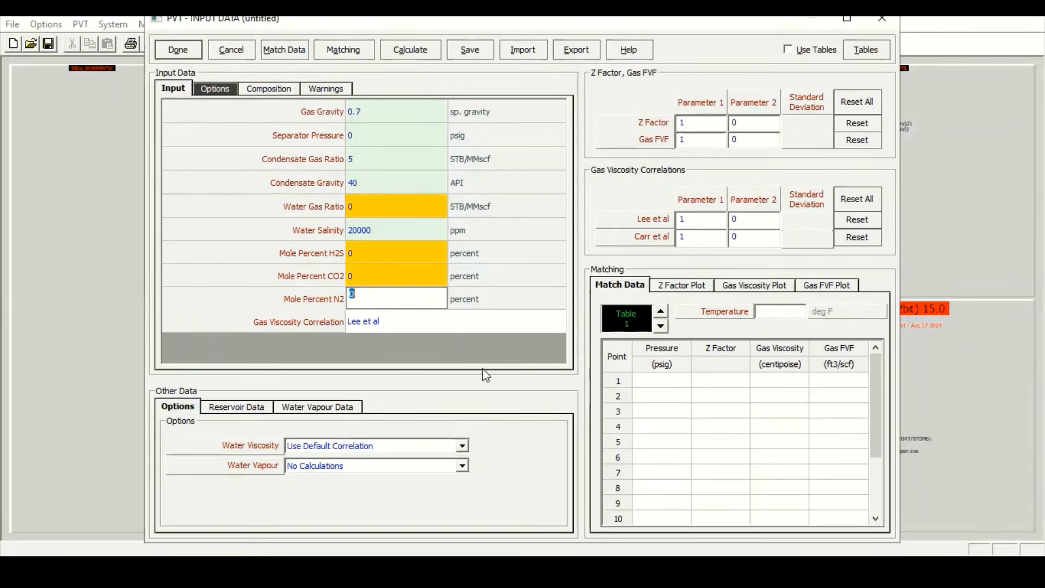
{"action": "left_click", "coordinate": [309, 241]}
{"action": "left_click", "coordinate": [323, 187]}
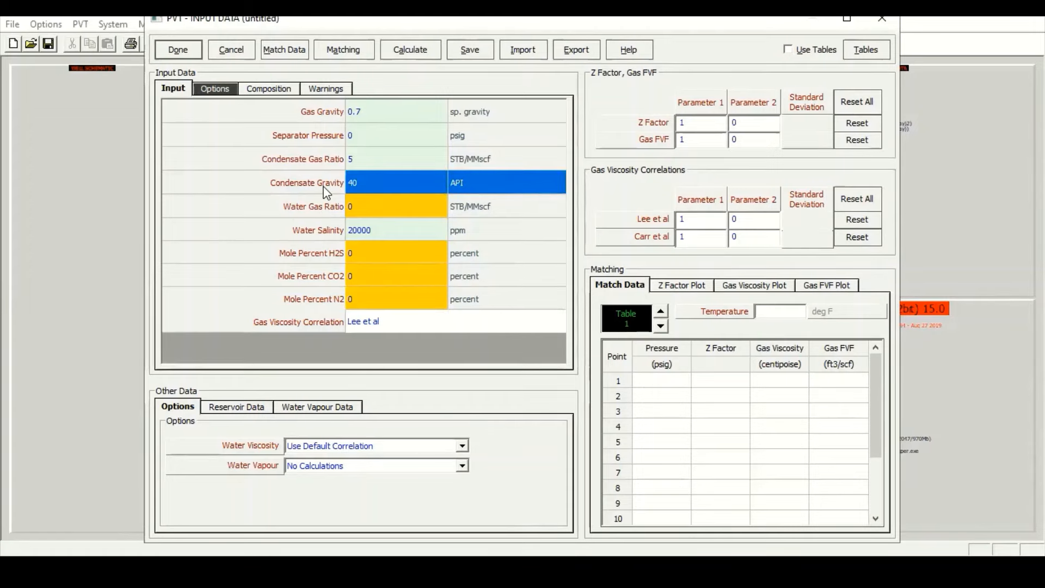
Check the PVT match data table without entering any points, and accept the PVT input data.
{"action": "left_click", "coordinate": [290, 54]}
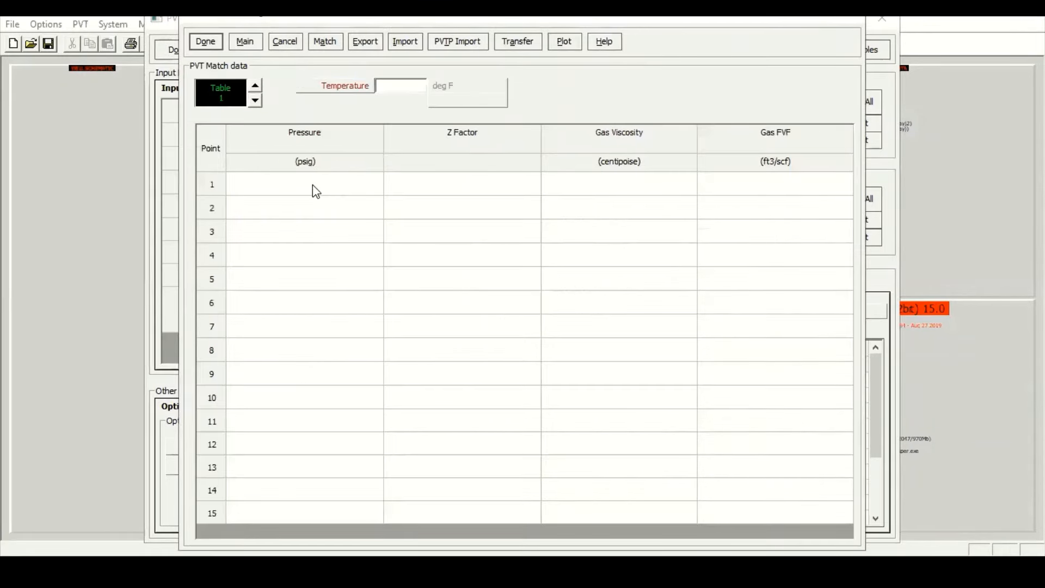
{"action": "left_click", "coordinate": [314, 188]}
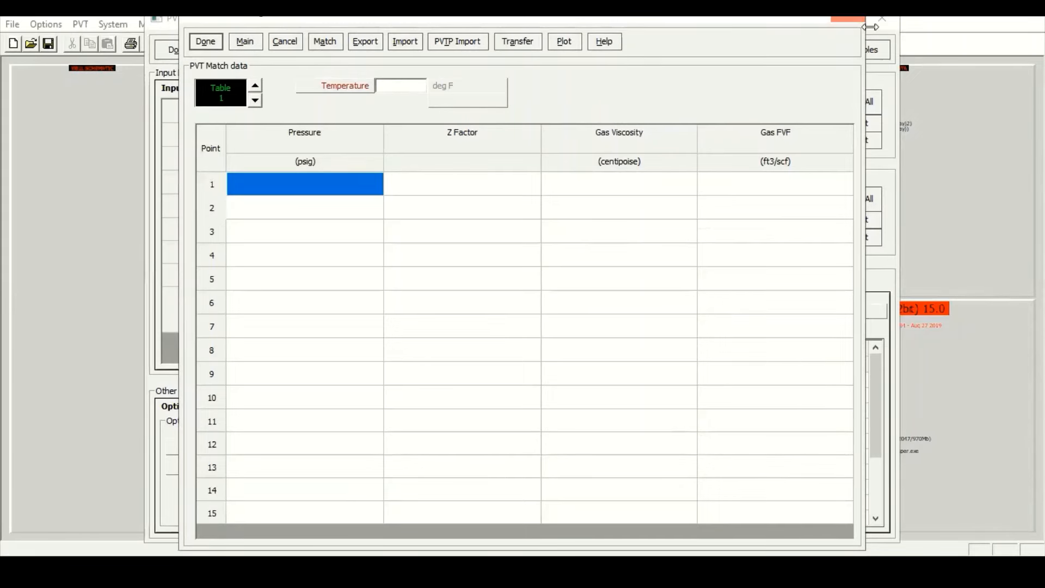
{"action": "left_click", "coordinate": [852, 19]}
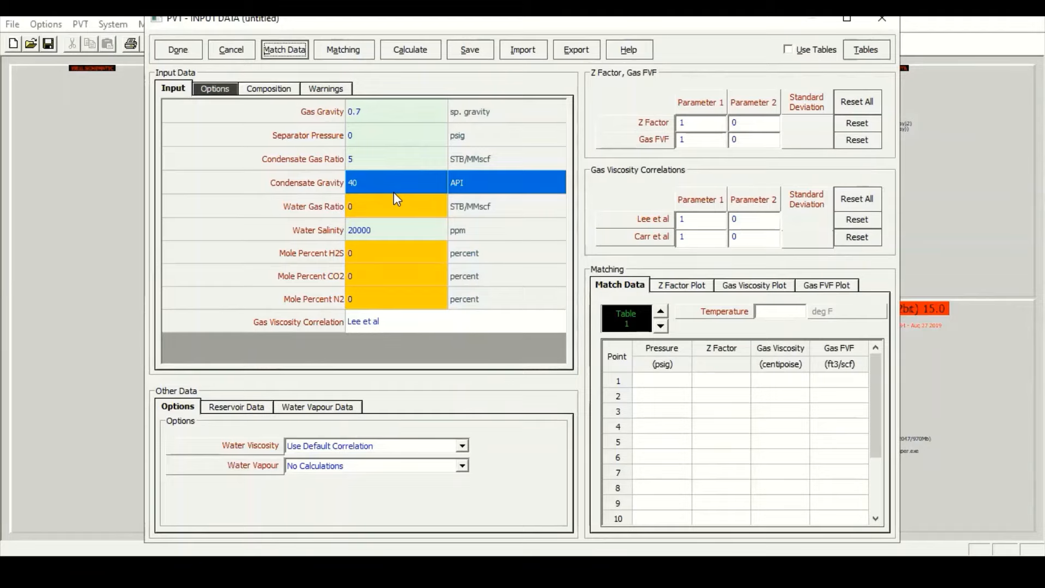
{"action": "left_click", "coordinate": [178, 49]}
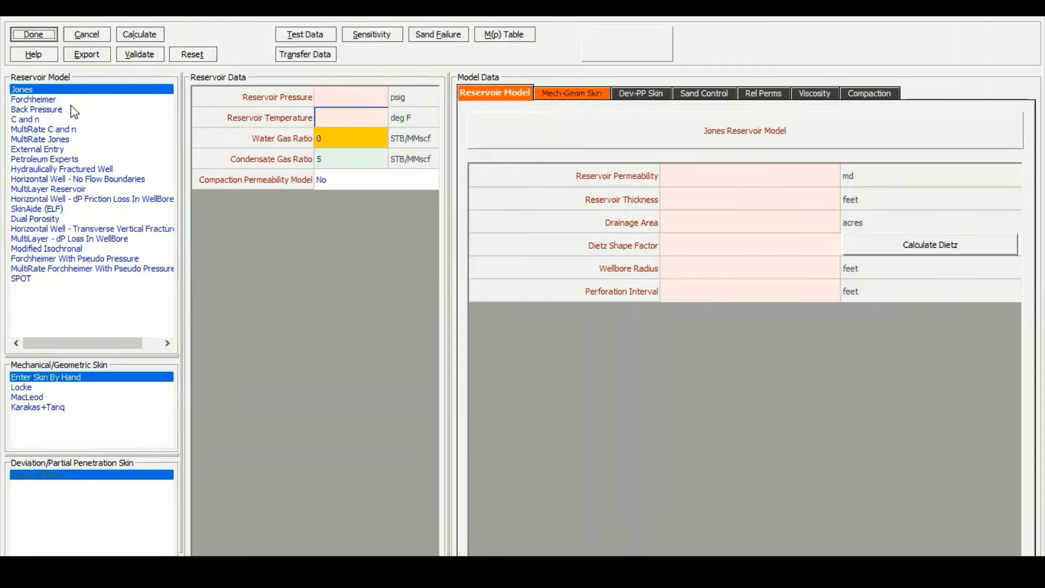
Select the Petroleum Experts reservoir model and set the reservoir pressure to 4500 psig and temperature to 313 deg F.
{"action": "left_click", "coordinate": [56, 160]}
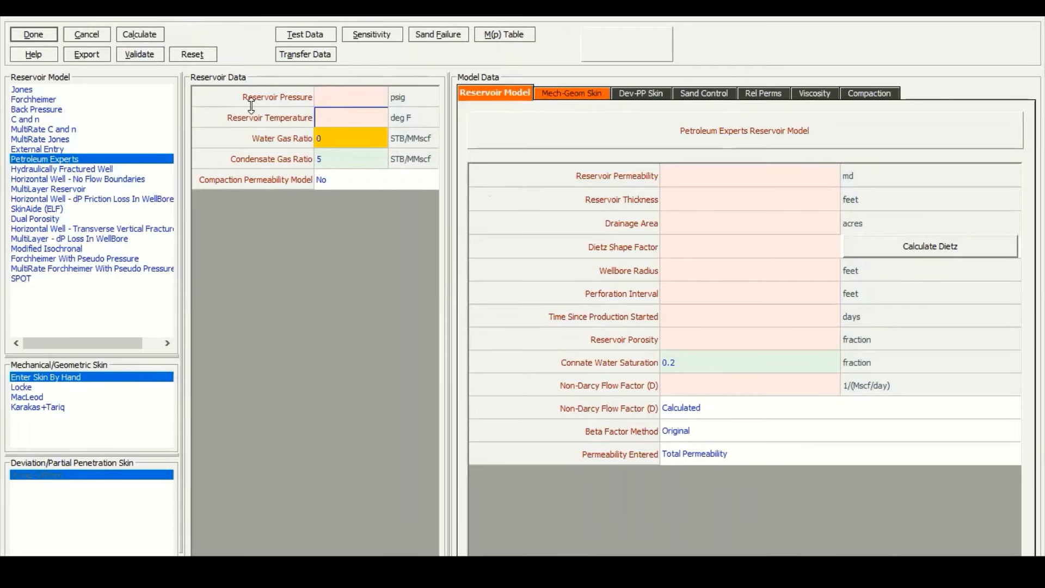
{"action": "left_click", "coordinate": [344, 97]}
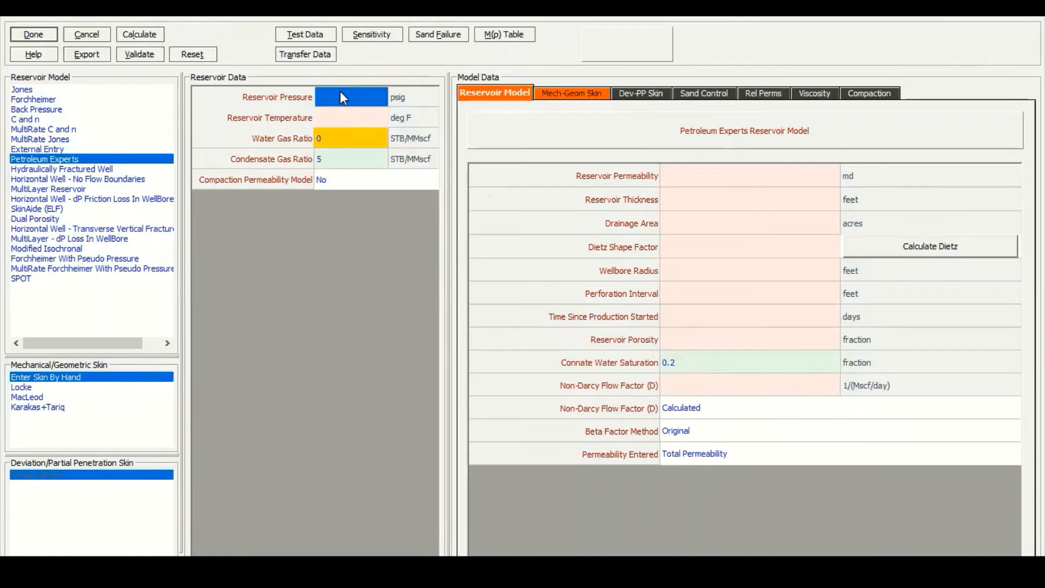
{"action": "type", "text": "4500"}
{"action": "key", "text": "Return"}
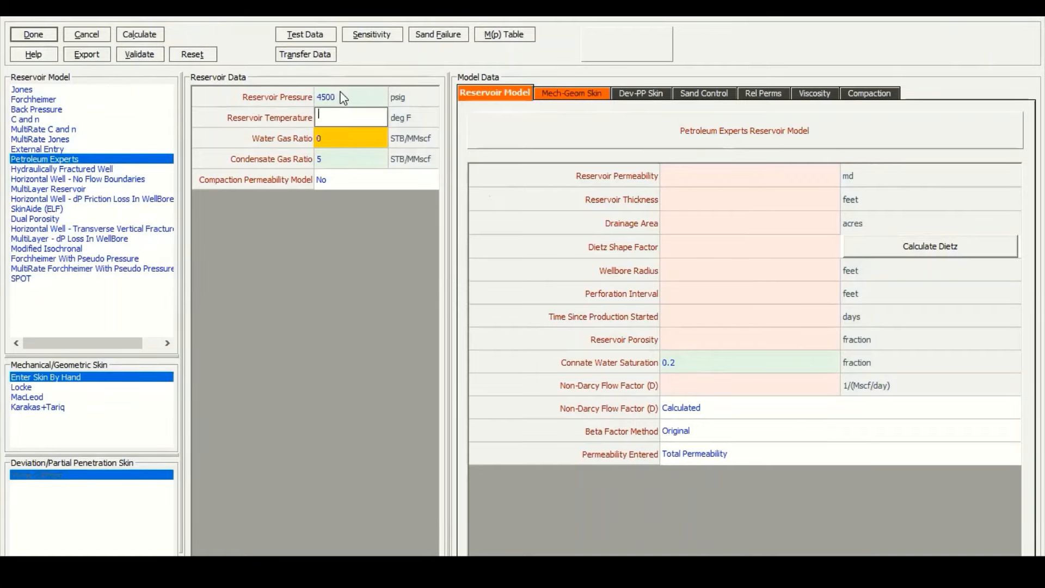
{"action": "type", "text": "313"}
{"action": "key", "text": "Return"}
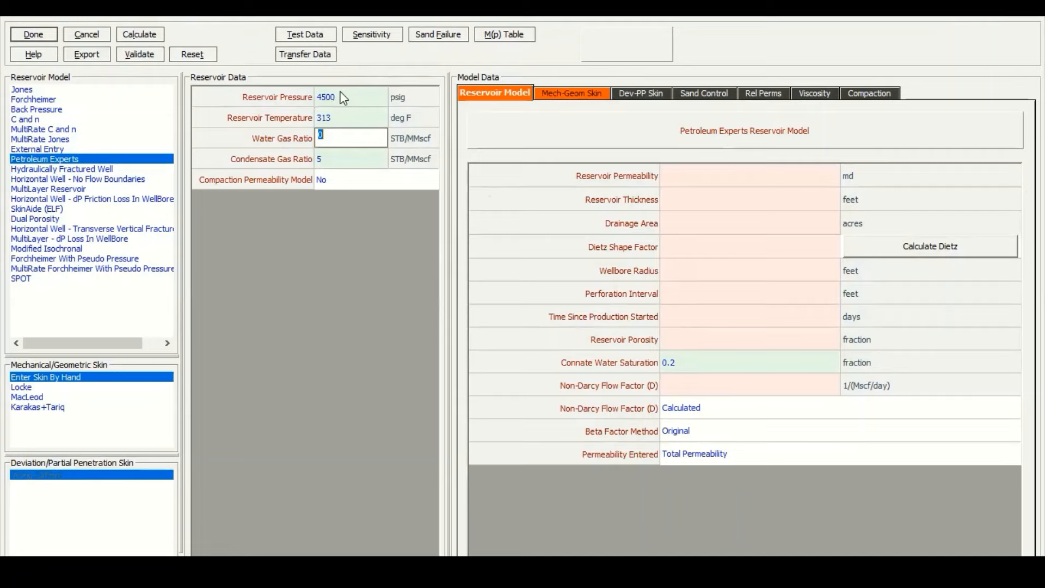
{"action": "key", "text": "Return"}
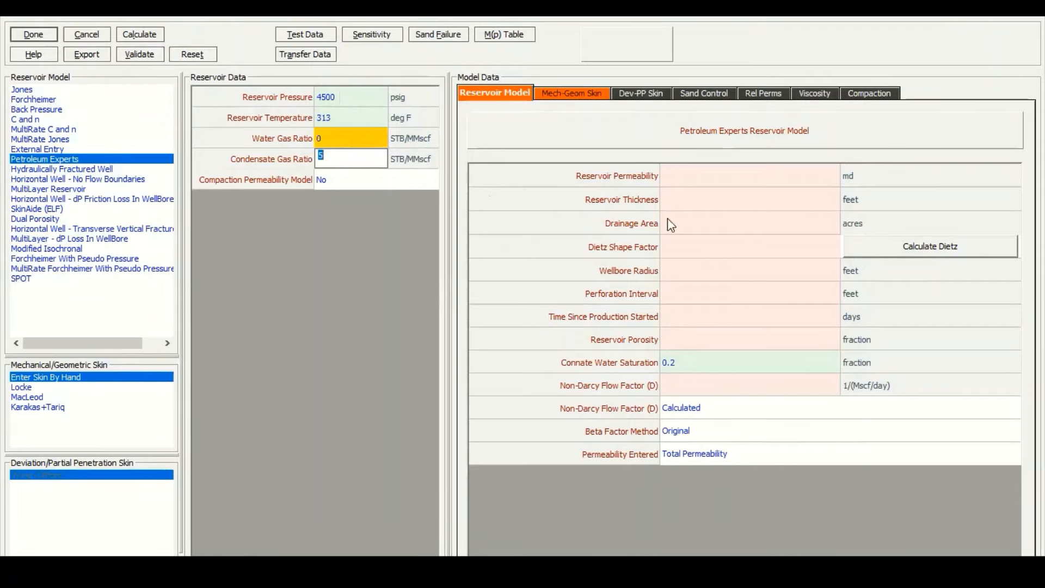
Set the reservoir permeability to 35 md, the reservoir thickness to 75 feet and the drainage area to 450 acres.
{"action": "left_click", "coordinate": [724, 209]}
{"action": "left_click", "coordinate": [728, 179]}
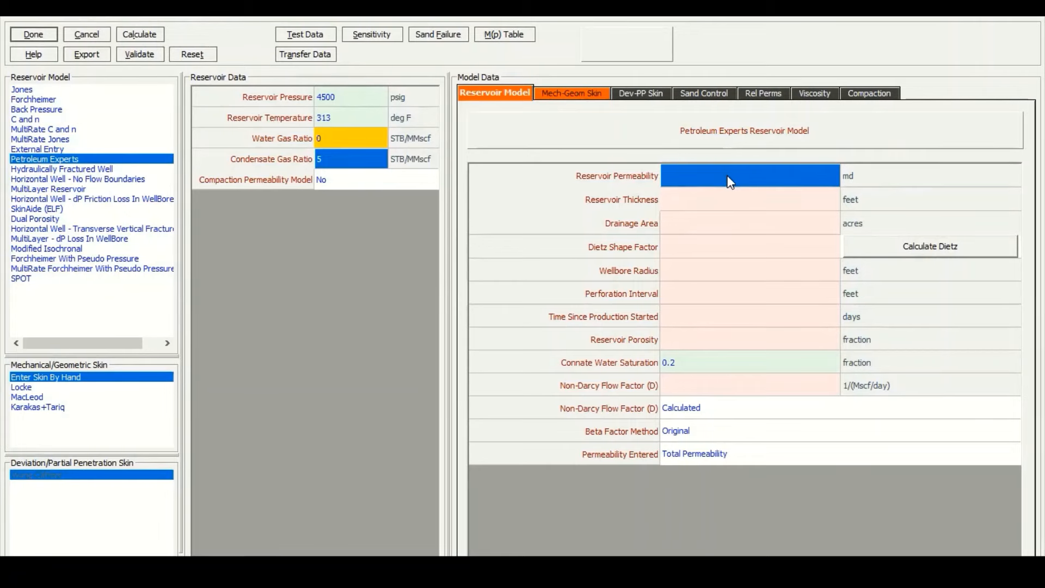
{"action": "type", "text": "35"}
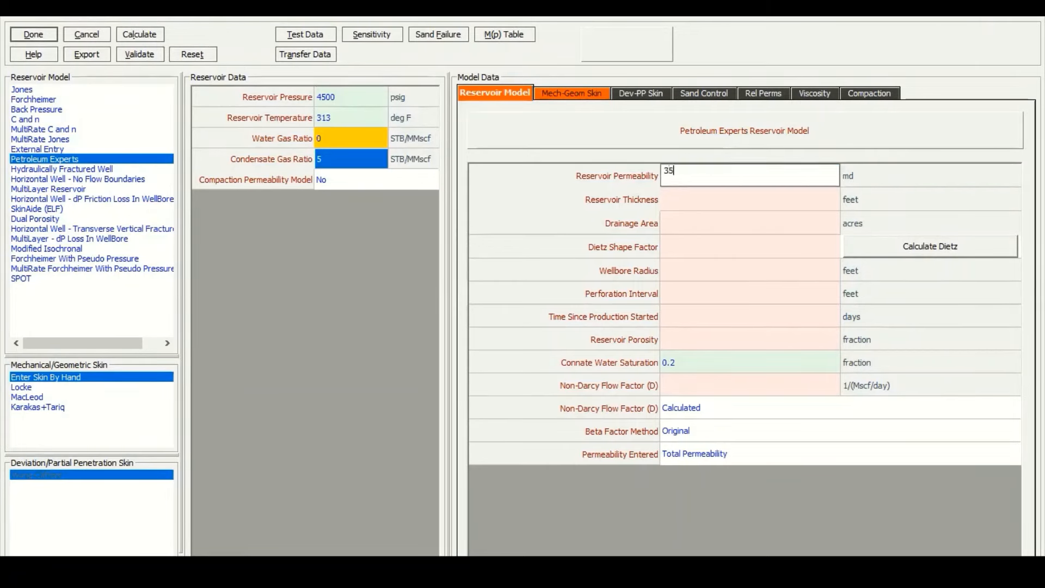
{"action": "key", "text": "Return"}
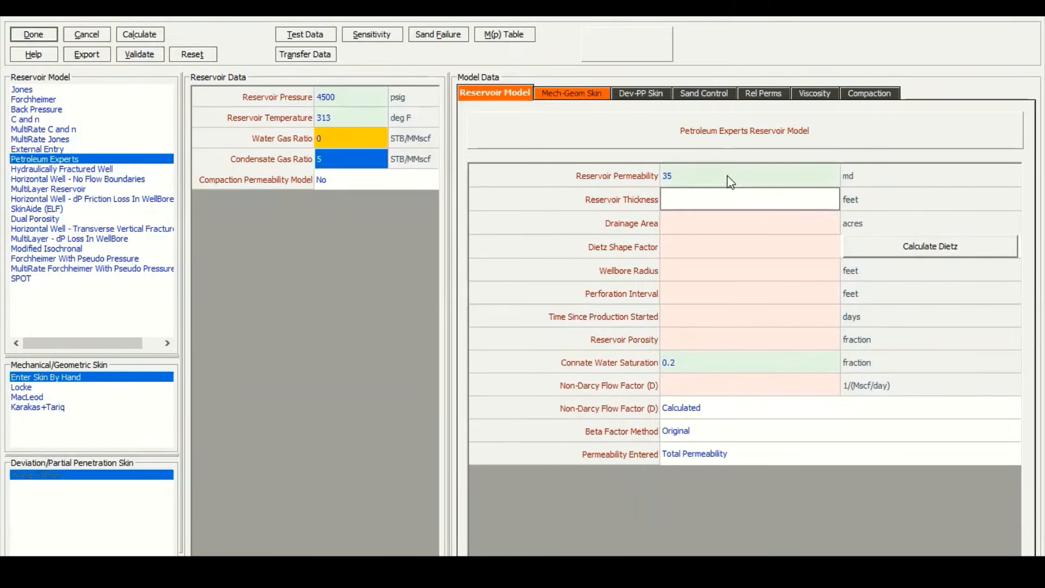
{"action": "type", "text": "75"}
{"action": "left_click", "coordinate": [685, 224]}
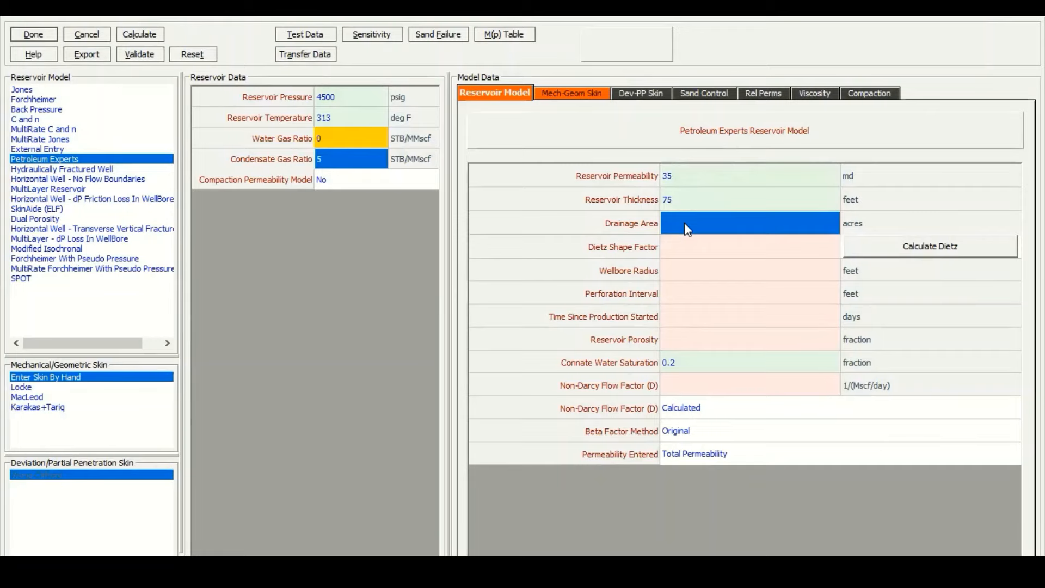
{"action": "type", "text": "450"}
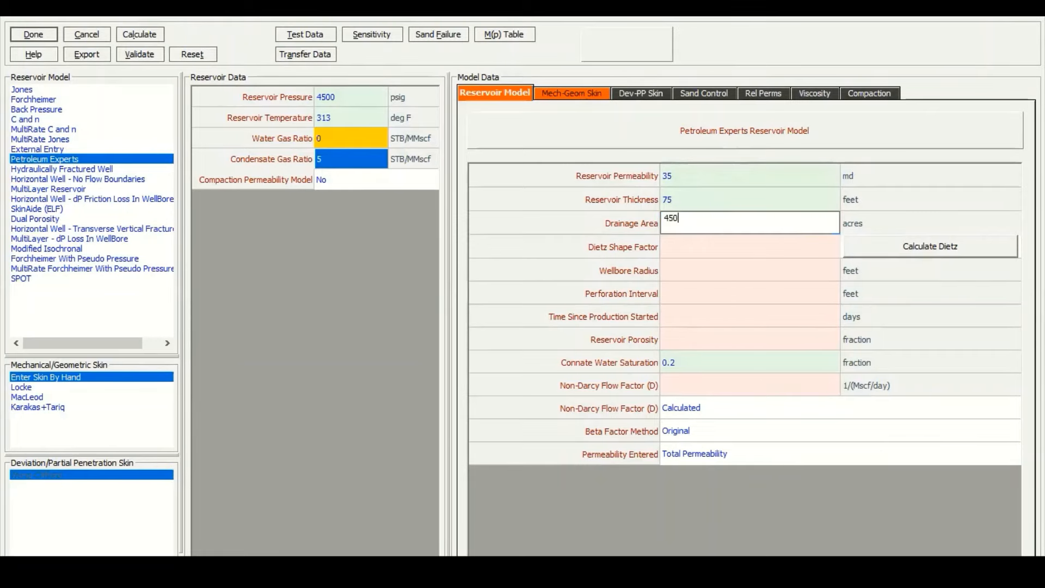
Set the Dietz shape factor of the reservoir model to 31.6.
{"action": "left_click", "coordinate": [725, 275]}
{"action": "left_click", "coordinate": [732, 248]}
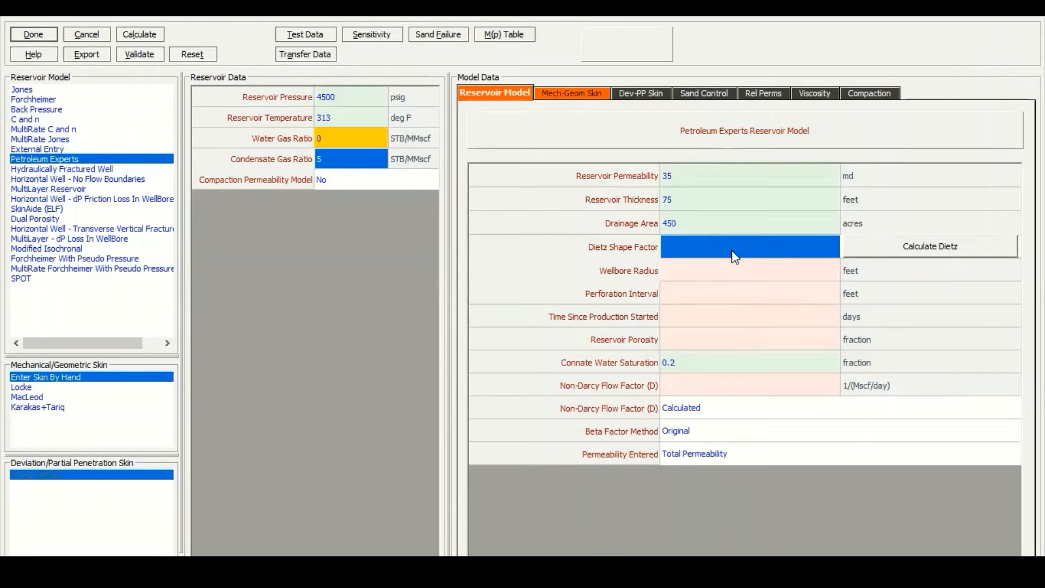
{"action": "type", "text": "31.6"}
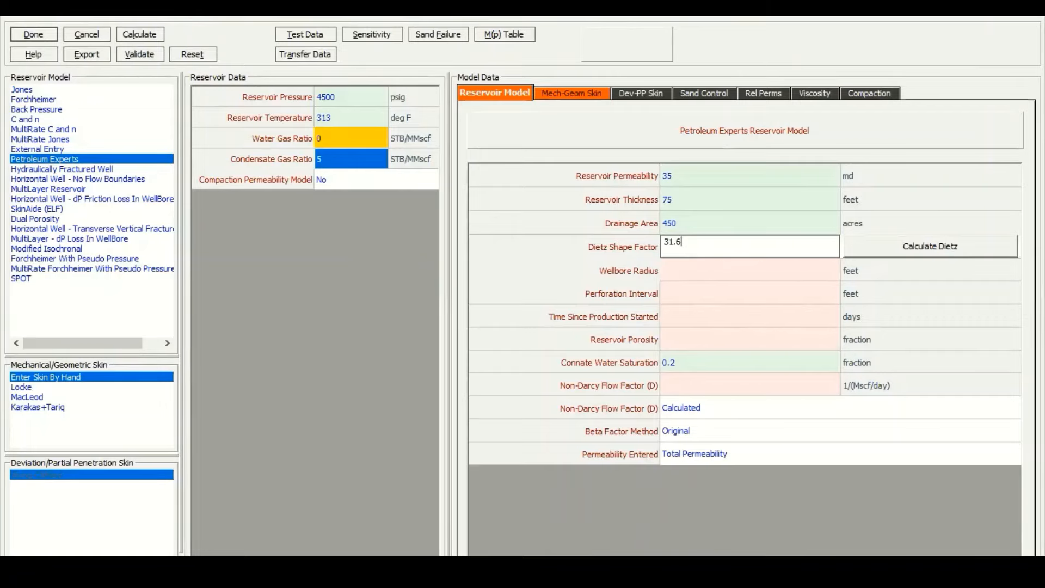
{"action": "key", "text": "Return"}
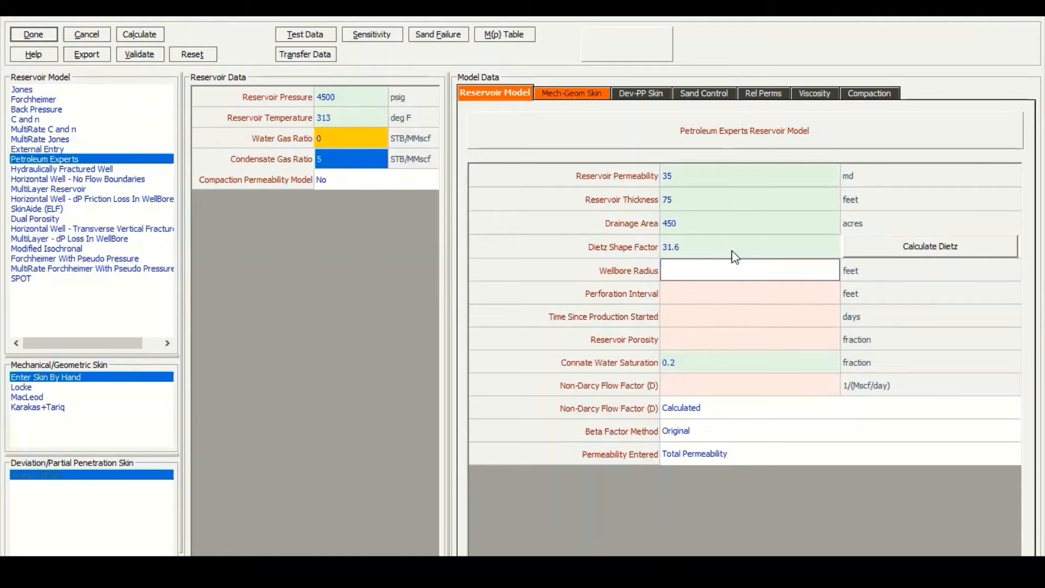
Examine the input parameters of the Dietz shape factor calculator and close it without calculating.
{"action": "left_click", "coordinate": [909, 244]}
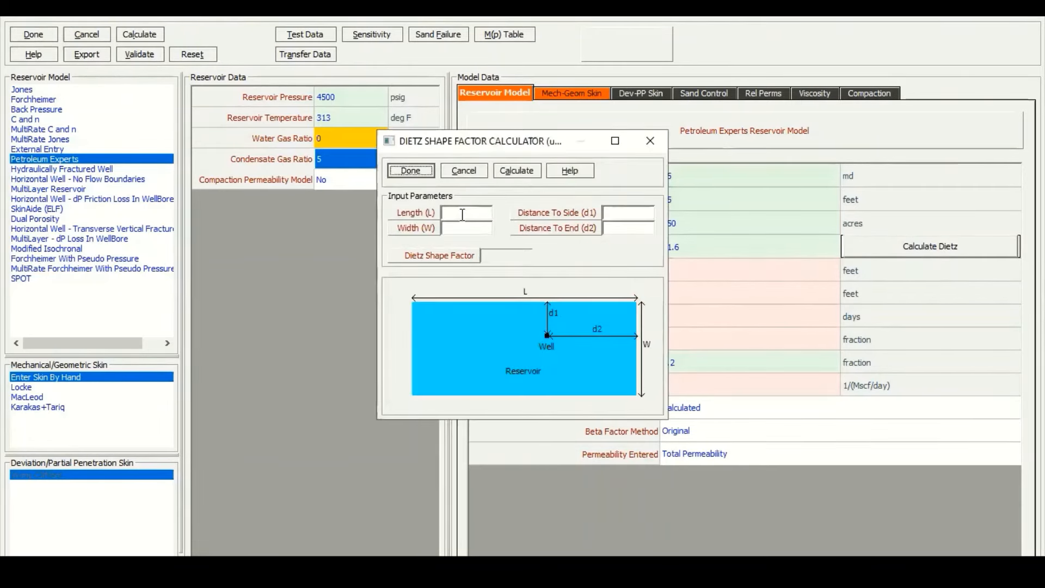
{"action": "left_click", "coordinate": [626, 212]}
{"action": "key", "text": "Tab"}
{"action": "left_click", "coordinate": [646, 140]}
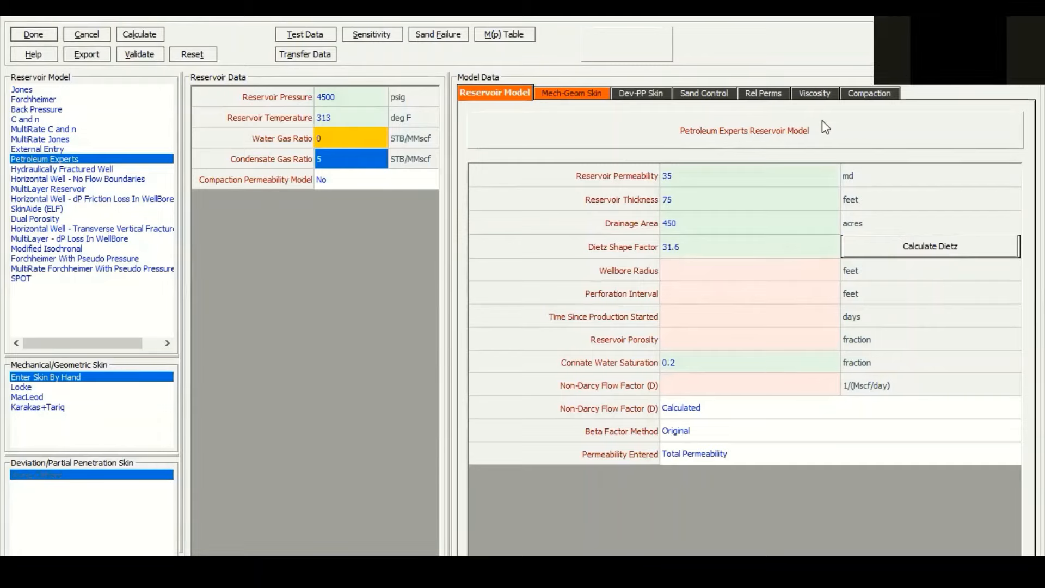
Set the wellbore radius to 0.354 feet and the perforation interval to 75 feet.
{"action": "left_click", "coordinate": [732, 271]}
{"action": "type", "text": "0.354"}
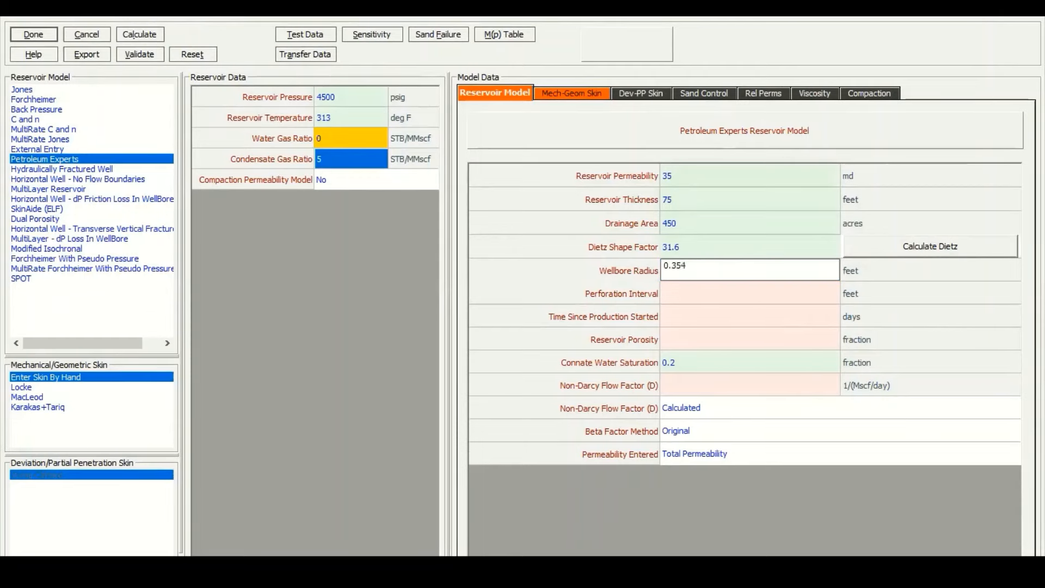
{"action": "key", "text": "Return"}
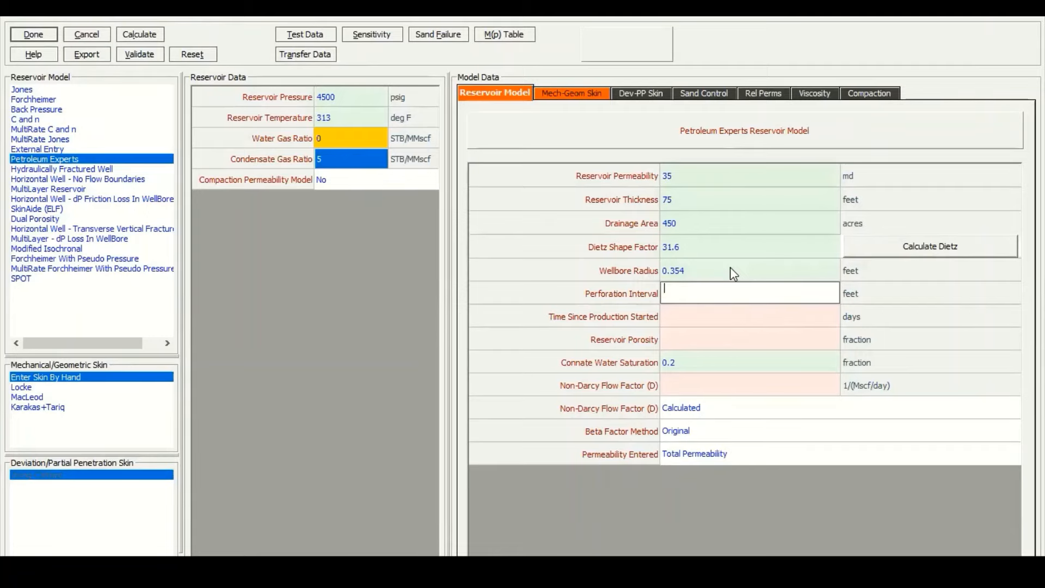
{"action": "type", "text": "75"}
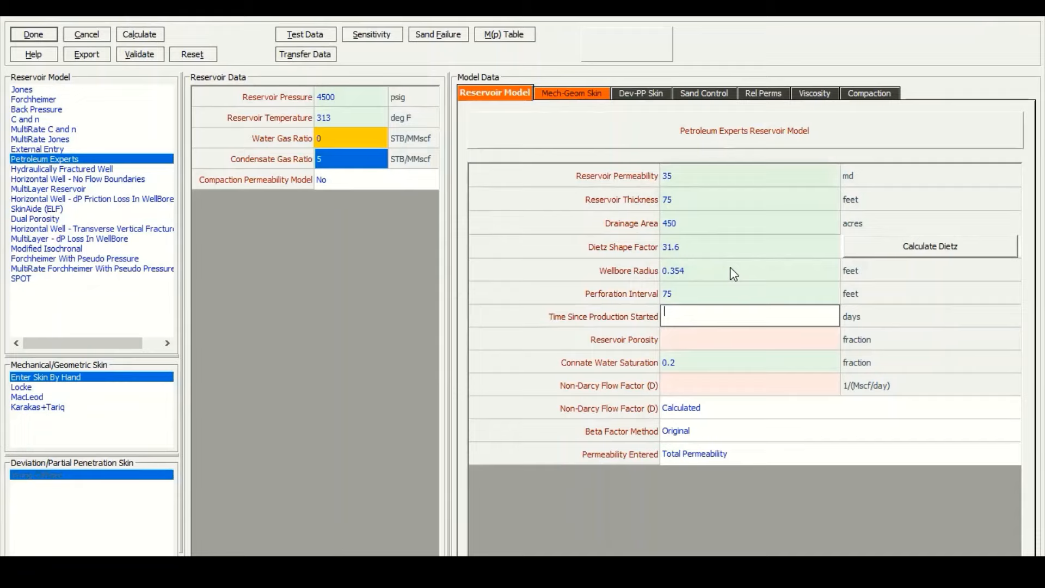
Set the time since production started to 50 days and the reservoir porosity to 0.19, keeping the connate water saturation at 0.2.
{"action": "type", "text": "50"}
{"action": "key", "text": "Return"}
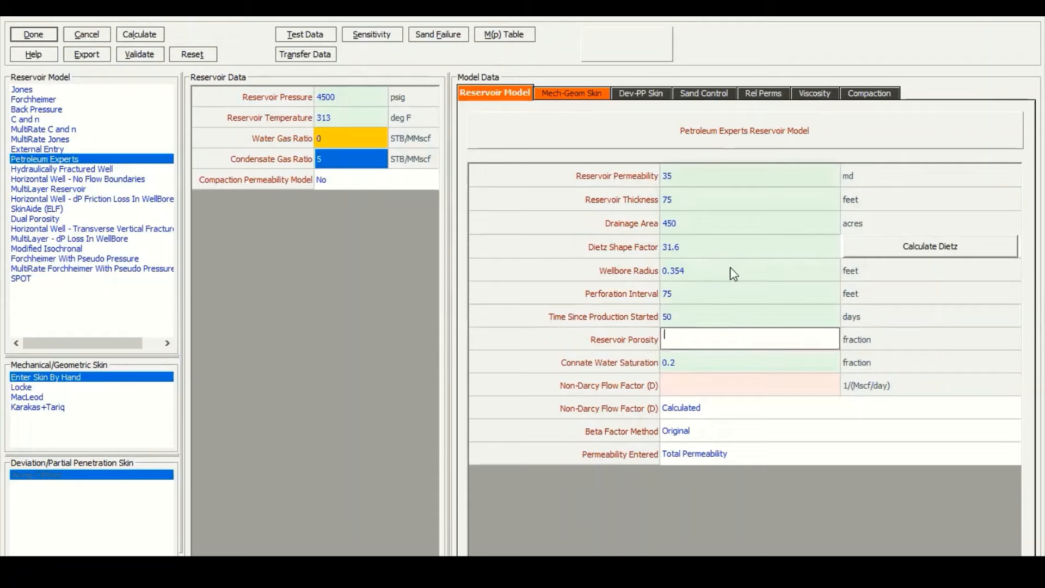
{"action": "type", "text": "0.19"}
{"action": "key", "text": "Return"}
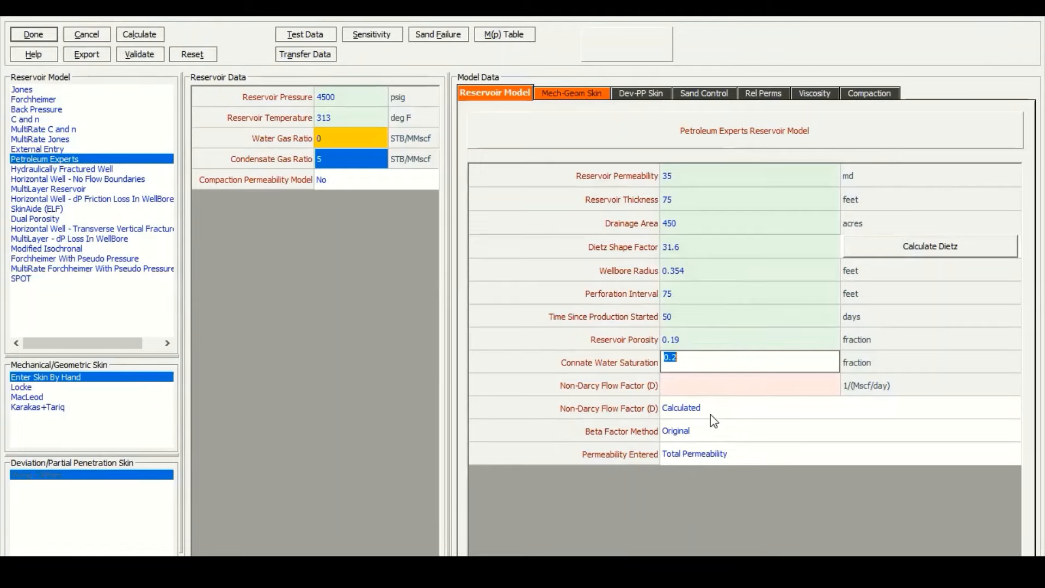
{"action": "left_click", "coordinate": [722, 389]}
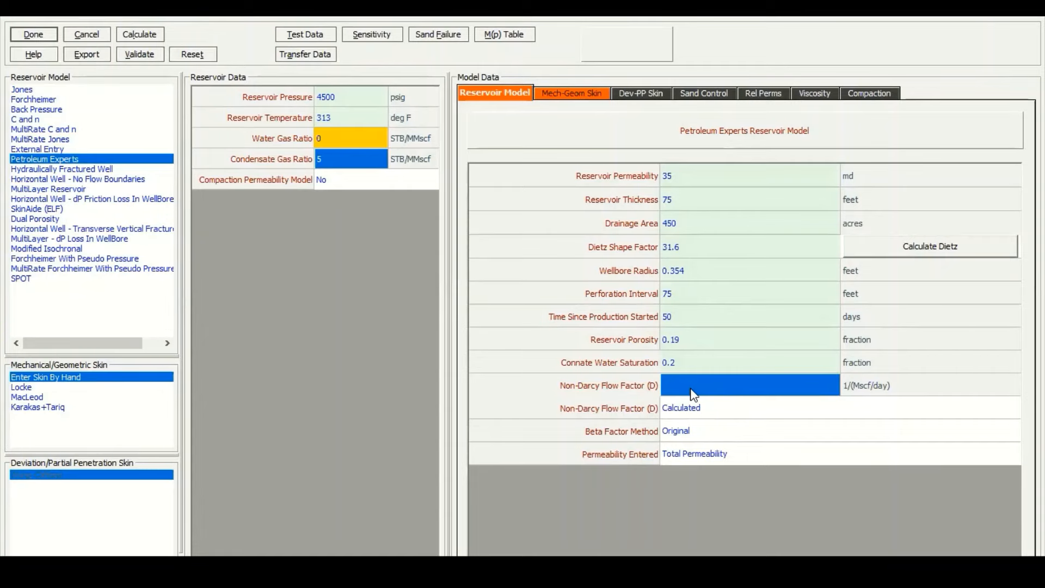
Set the mechanical skin to 12, leaving the Wong Clifford model disabled.
{"action": "left_click", "coordinate": [570, 89]}
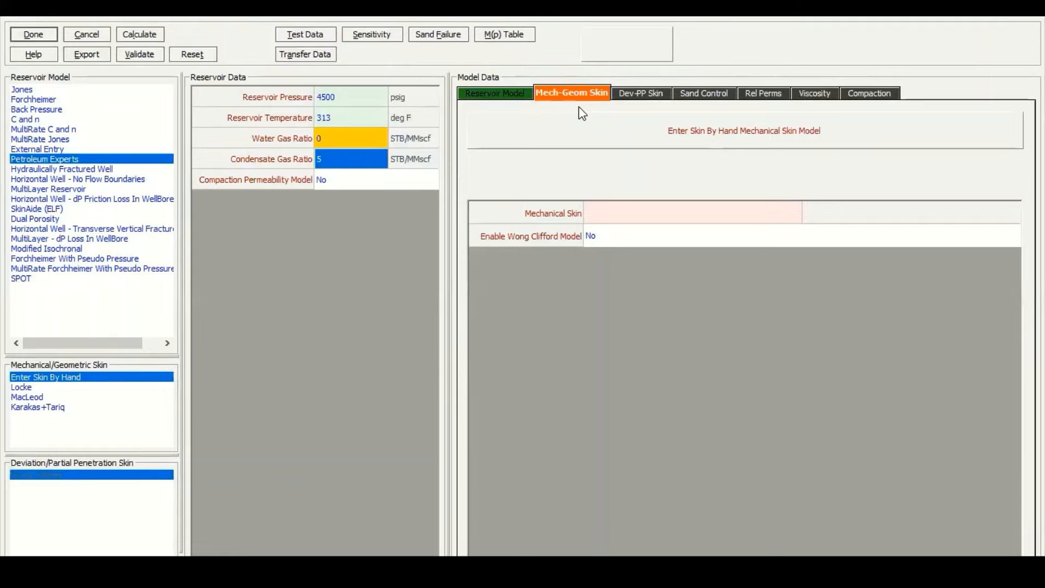
{"action": "left_click", "coordinate": [620, 226]}
{"action": "type", "text": "12"}
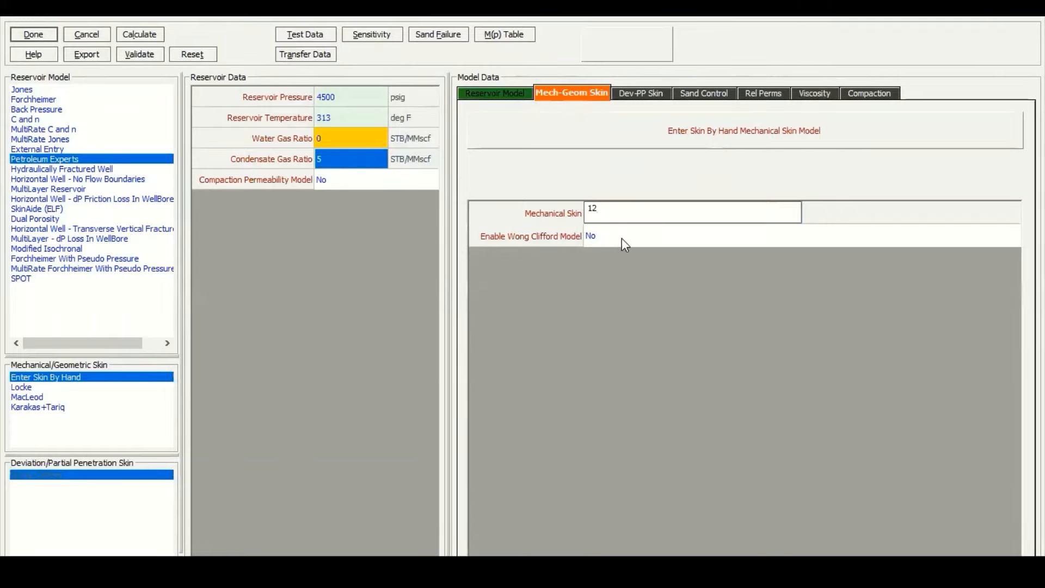
{"action": "left_click", "coordinate": [622, 238]}
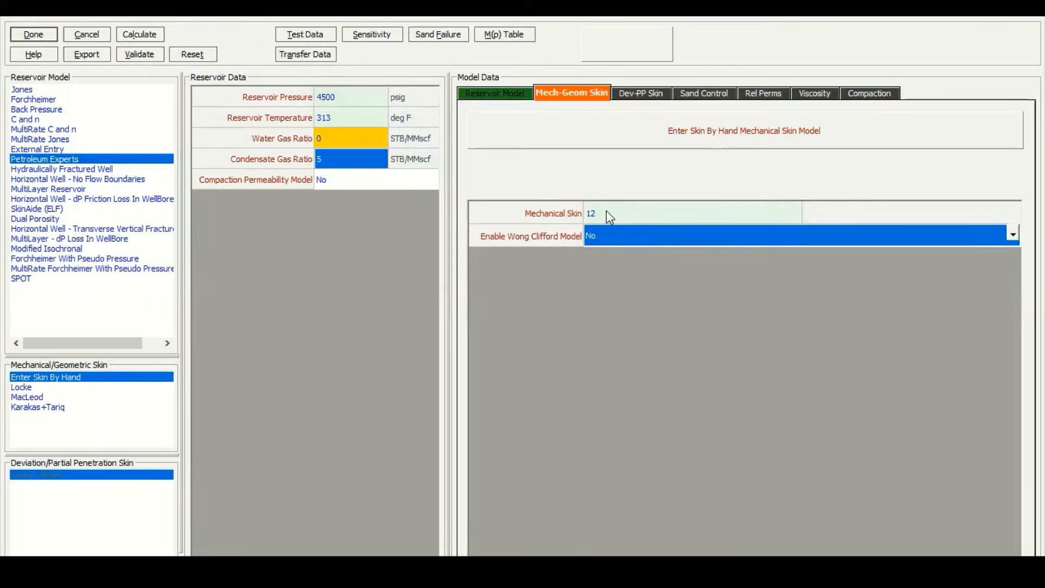
Review the inputs of the MacLeod and Karakas+Tariq skin models, and return to the Enter Skin By Hand model.
{"action": "left_click", "coordinate": [25, 387]}
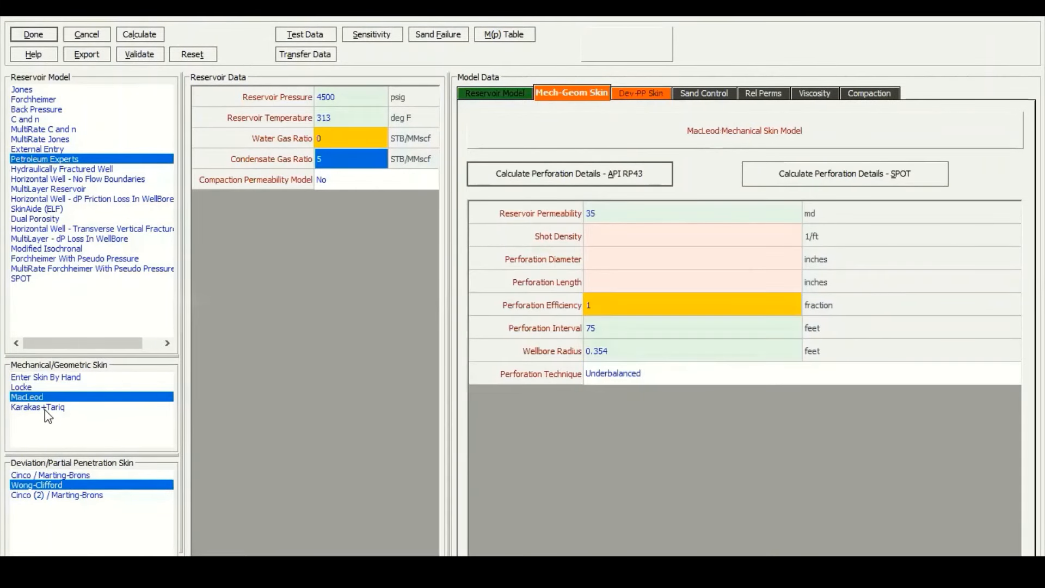
{"action": "left_click", "coordinate": [41, 407]}
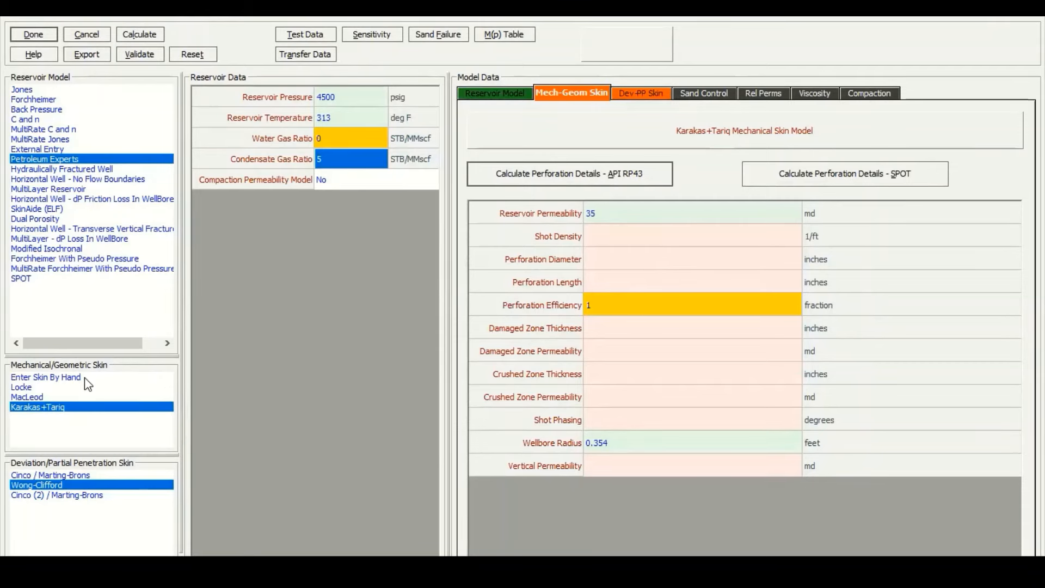
{"action": "left_click", "coordinate": [52, 381]}
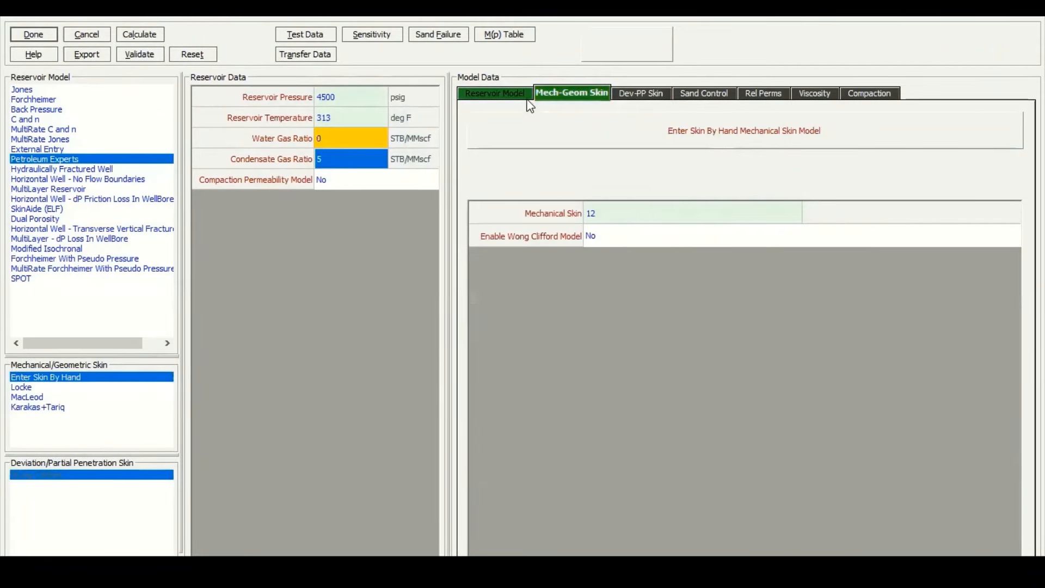
Calculate the IPR and choose Rate as the X axis variable and only Pressure as the Y axis variable for the results plot.
{"action": "left_click", "coordinate": [522, 93]}
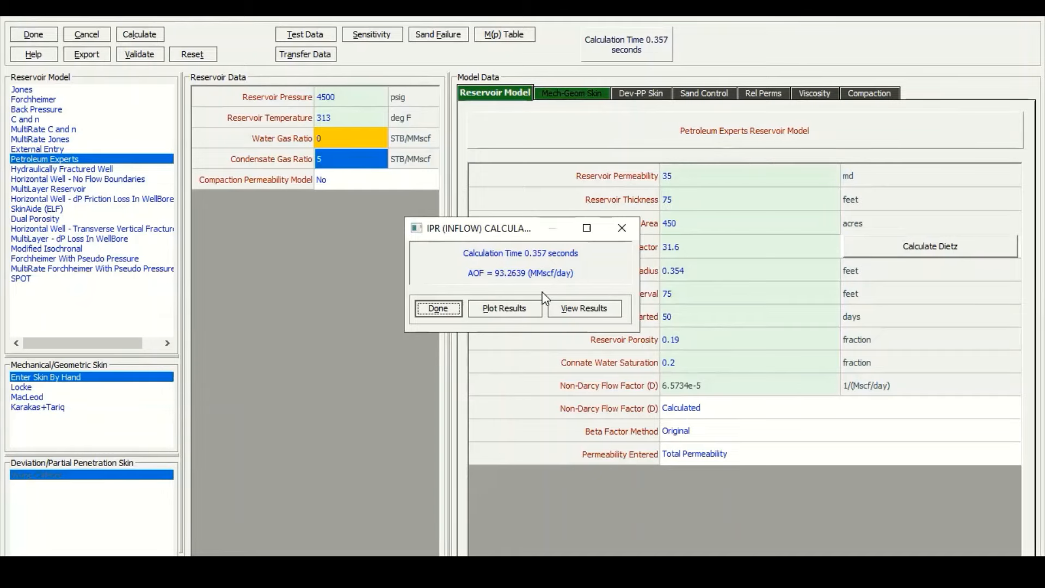
{"action": "left_click_drag", "start_coordinate": [431, 228], "coordinate": [336, 229]}
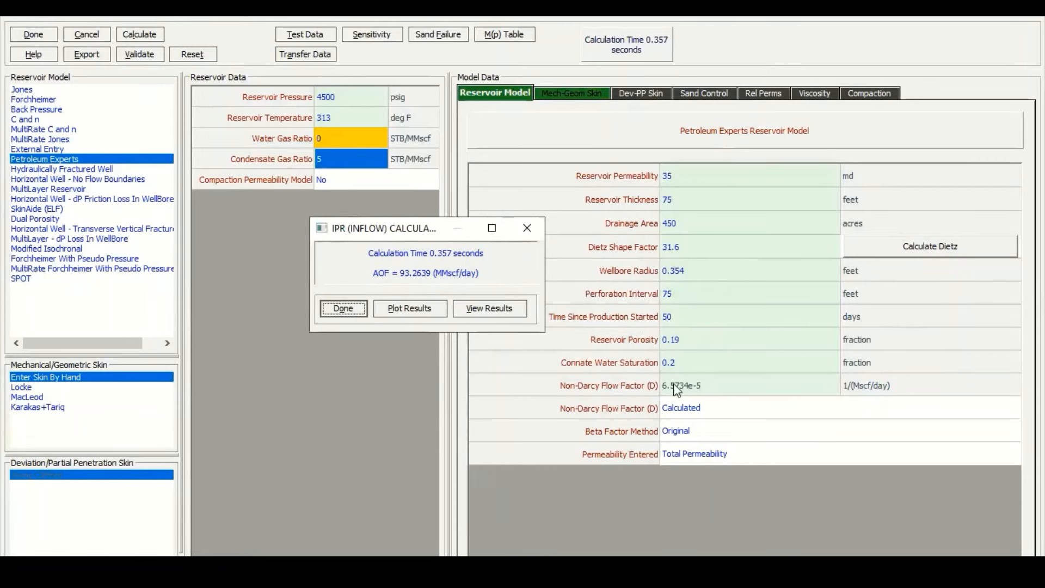
{"action": "left_click", "coordinate": [408, 309]}
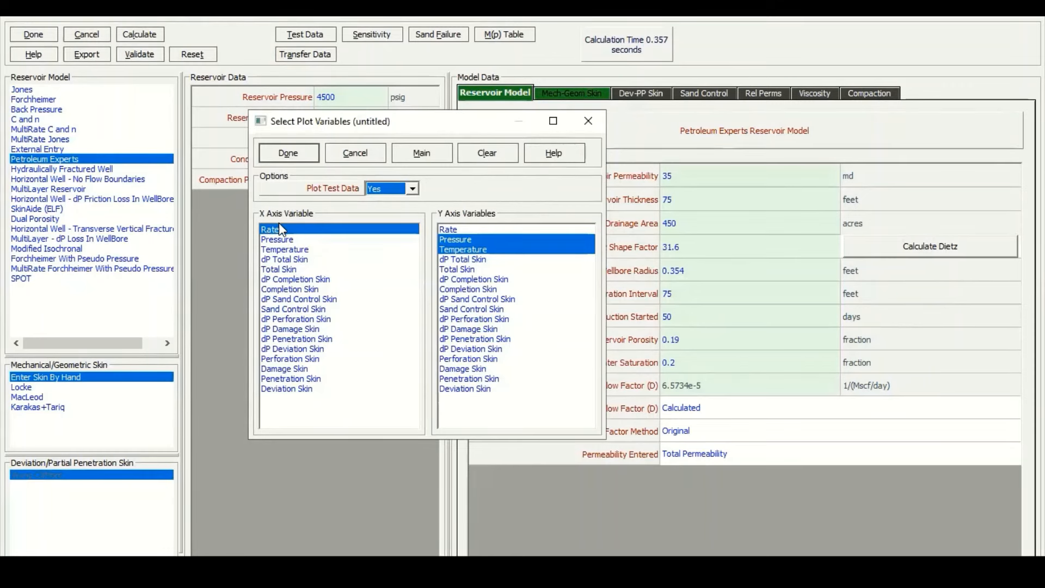
{"action": "left_click", "coordinate": [468, 251]}
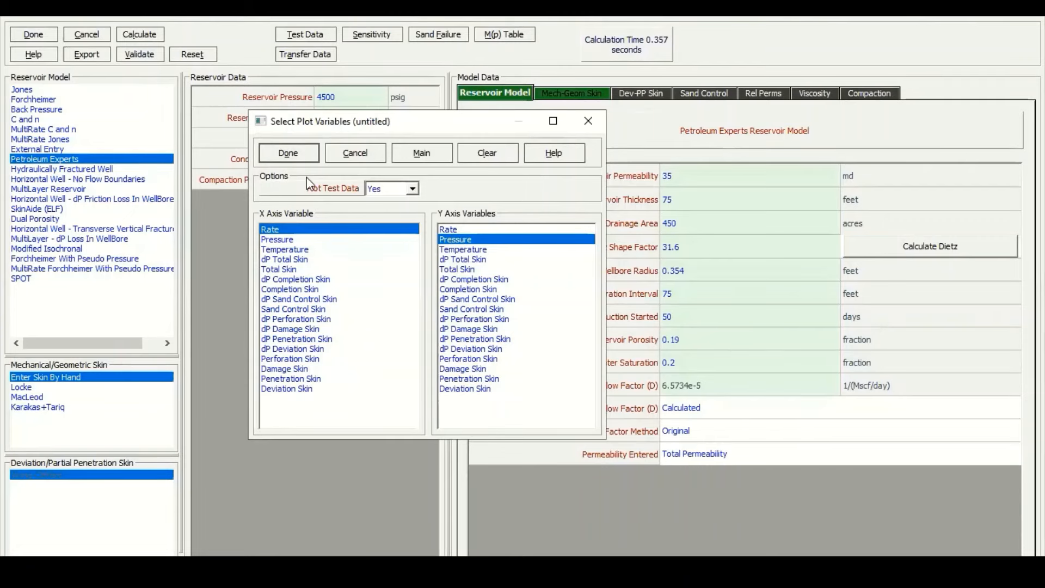
{"action": "left_click", "coordinate": [289, 153]}
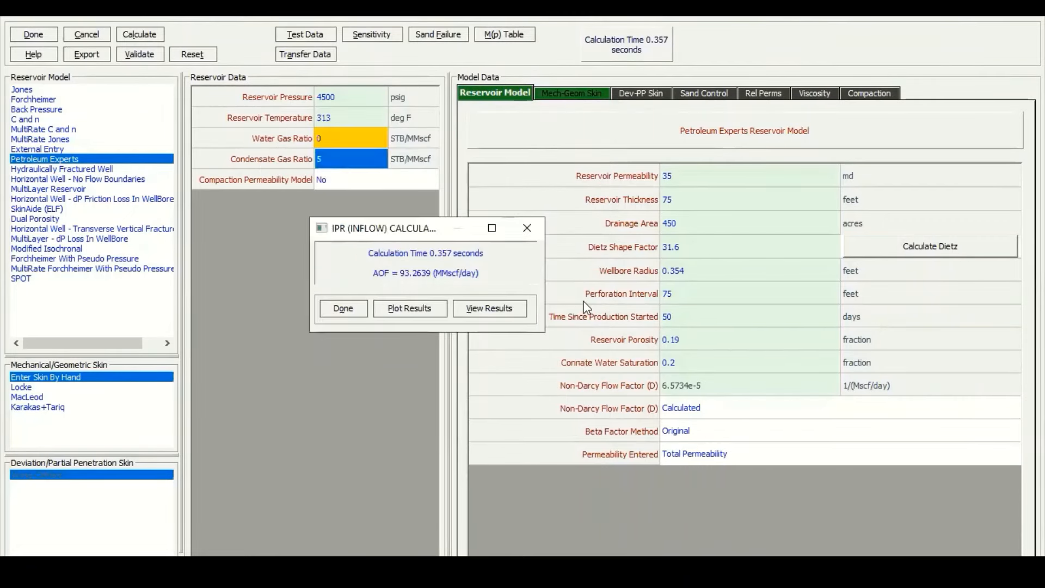
View the IPR plot of pressure against rate, close the calculation results and accept the inflow performance data.
{"action": "key", "text": "Tab"}
{"action": "key", "text": "Return"}
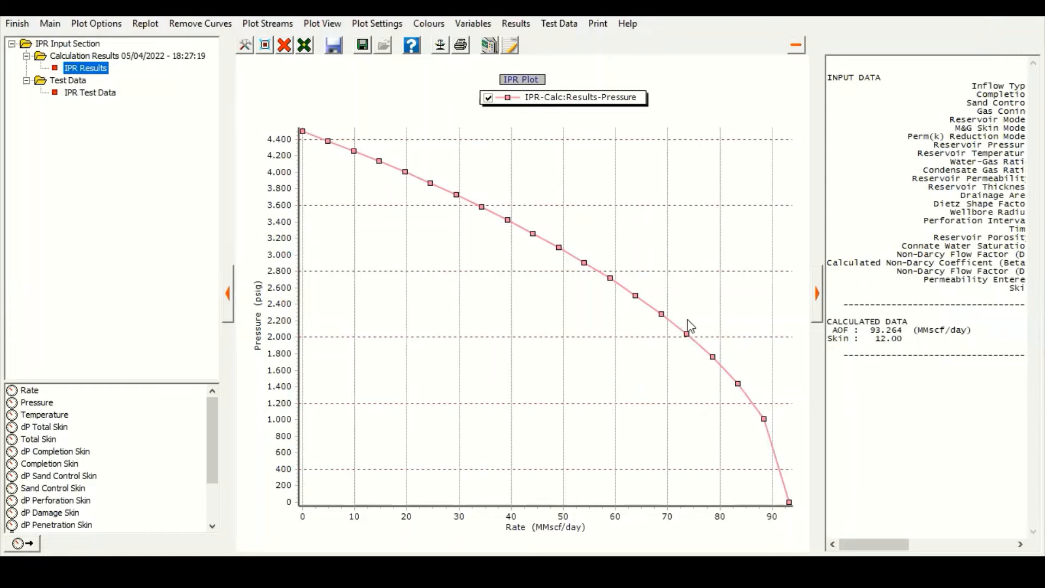
{"action": "left_click", "coordinate": [19, 25]}
{"action": "left_click", "coordinate": [343, 312]}
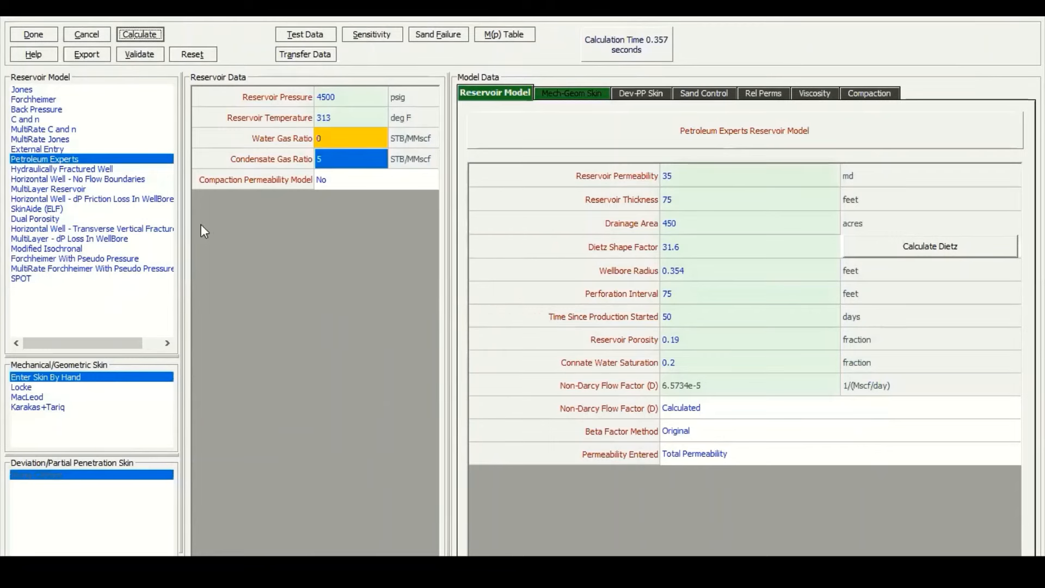
{"action": "left_click", "coordinate": [39, 37]}
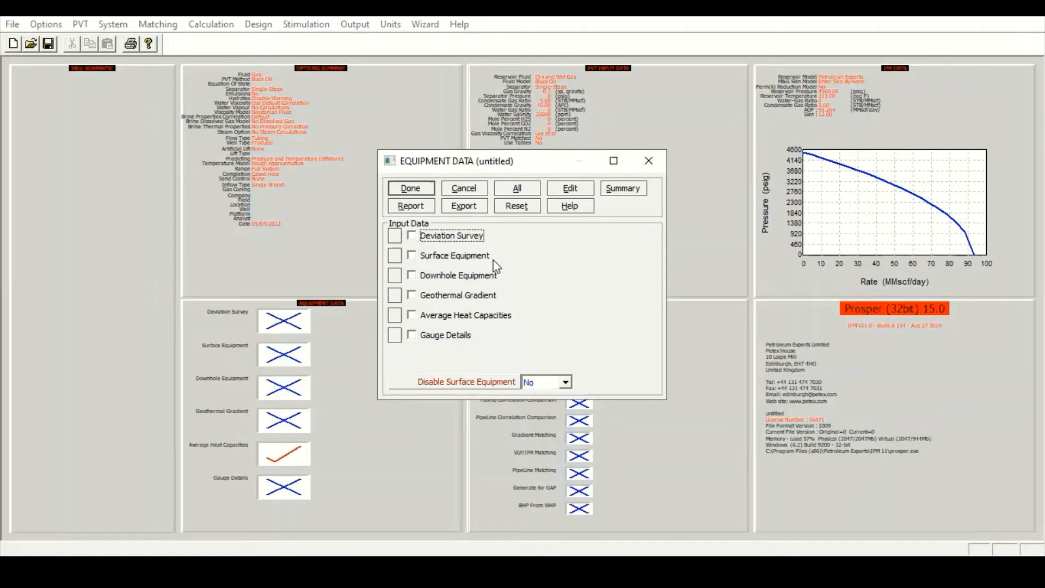
Select the deviation survey, downhole equipment, geothermal gradient and average heat capacities in the equipment data, and start editing them.
{"action": "left_click", "coordinate": [411, 236]}
{"action": "left_click", "coordinate": [412, 275]}
{"action": "left_click", "coordinate": [412, 295]}
{"action": "left_click", "coordinate": [411, 315]}
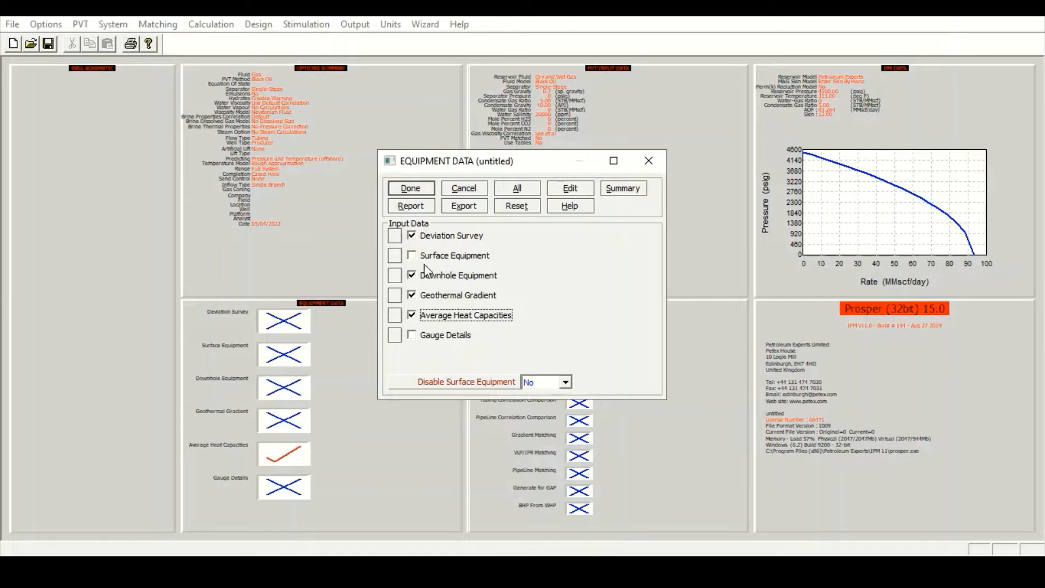
{"action": "left_click", "coordinate": [576, 191]}
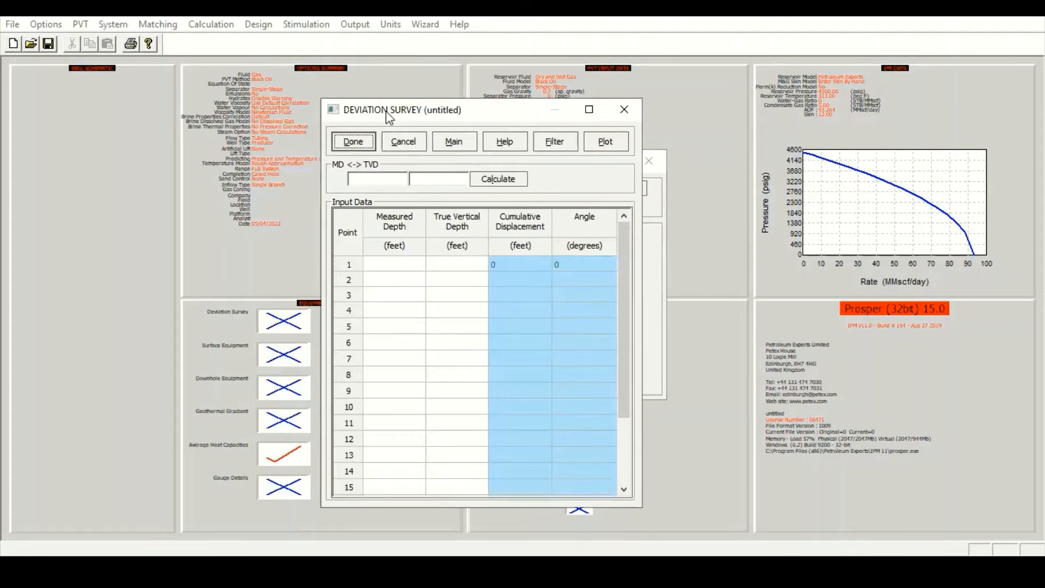
Enter measured depths of 0 and 14500 feet for the first two points of the deviation survey.
{"action": "left_click_drag", "start_coordinate": [421, 114], "coordinate": [451, 112]}
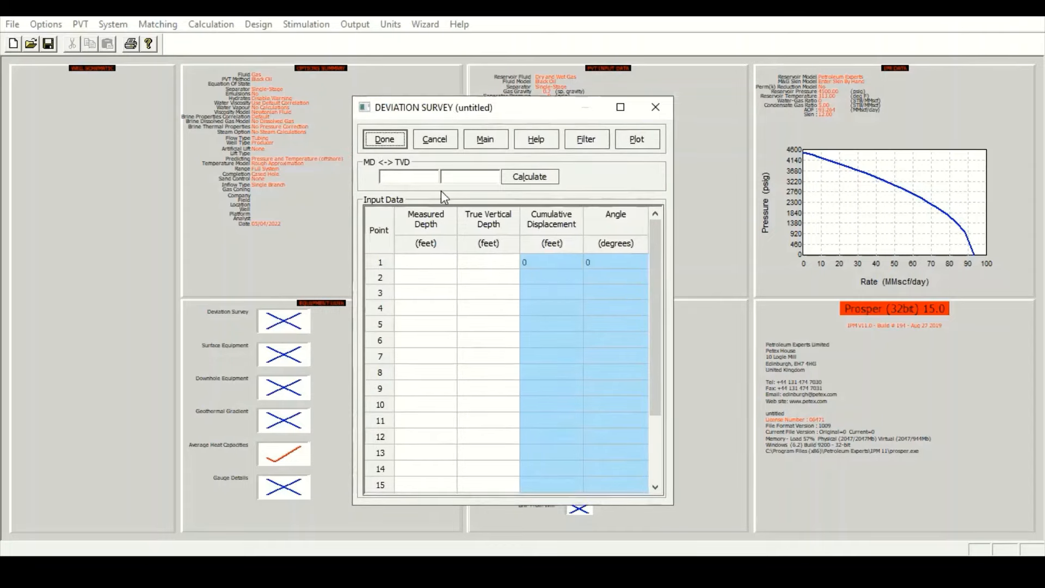
{"action": "left_click", "coordinate": [434, 261]}
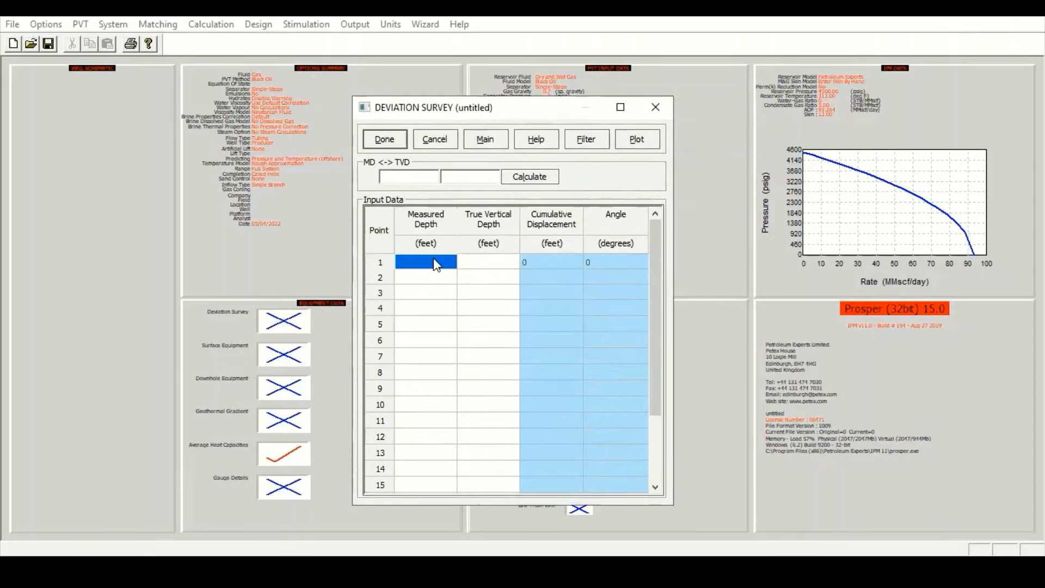
{"action": "type", "text": "0"}
{"action": "key", "text": "Return"}
{"action": "type", "text": "14500"}
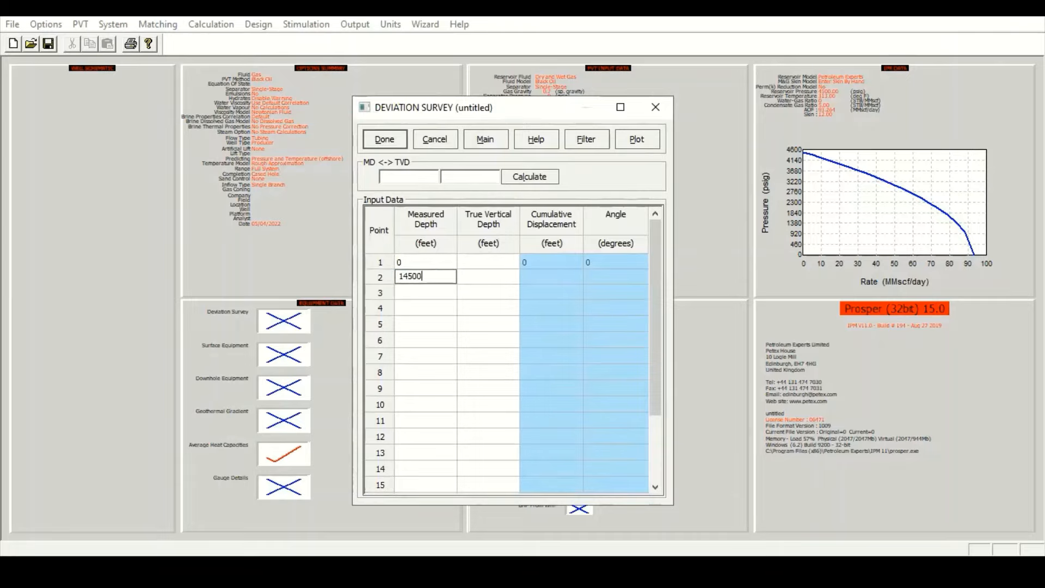
Enter true vertical depths of 0 and 14500 feet for the two survey points, then plot the deviation survey and close the plot.
{"action": "key", "text": "Tab"}
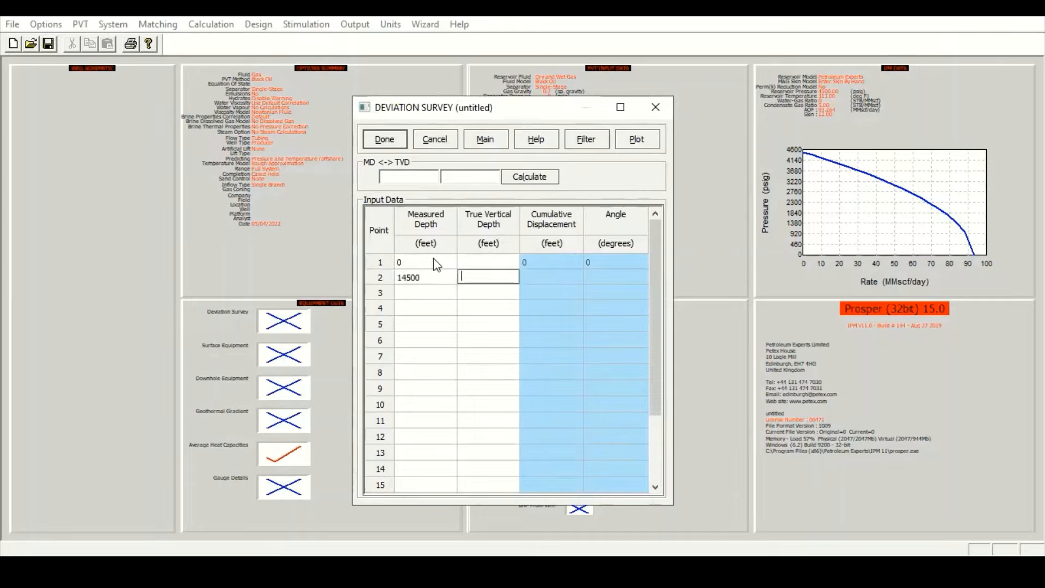
{"action": "key", "text": "Up"}
{"action": "type", "text": "0"}
{"action": "key", "text": "Return"}
{"action": "type", "text": "14500"}
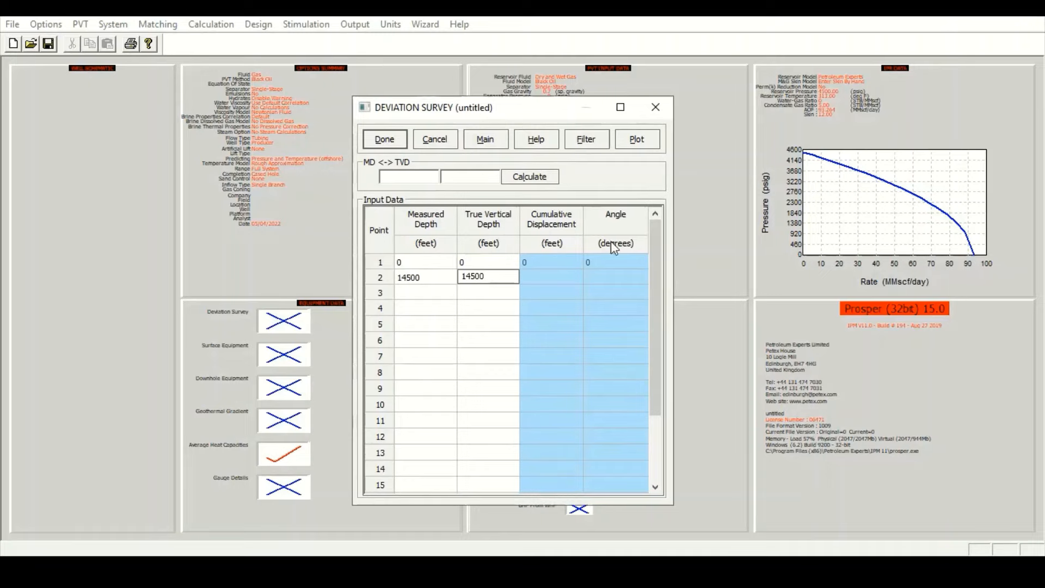
{"action": "left_click", "coordinate": [500, 293]}
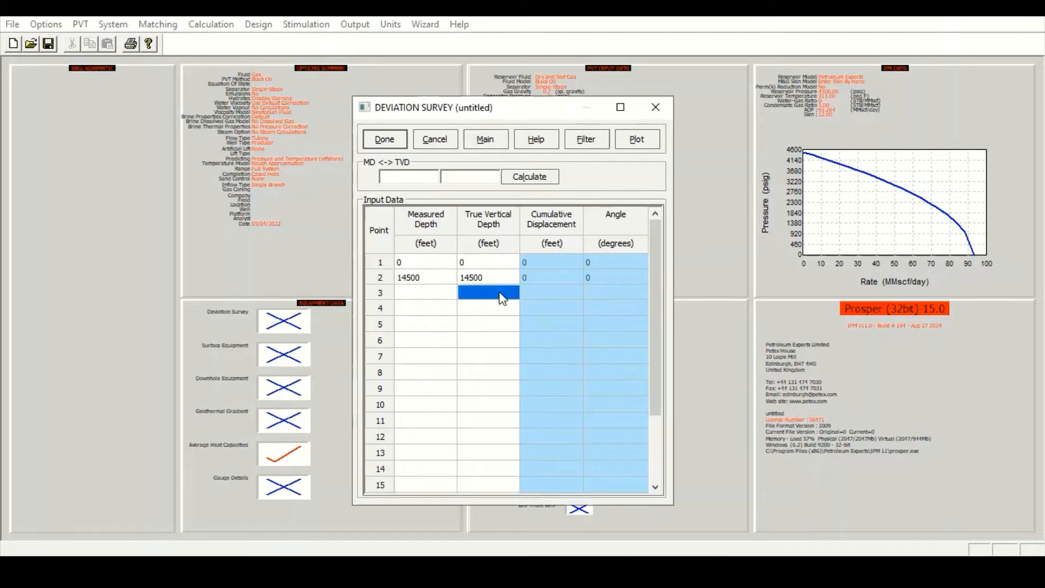
{"action": "left_click", "coordinate": [643, 141]}
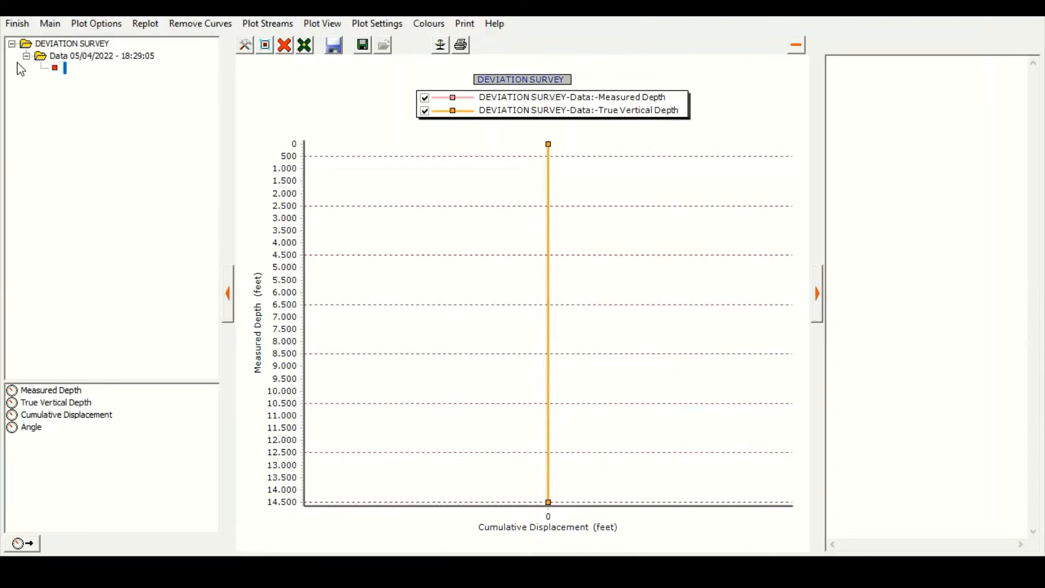
{"action": "left_click", "coordinate": [17, 23]}
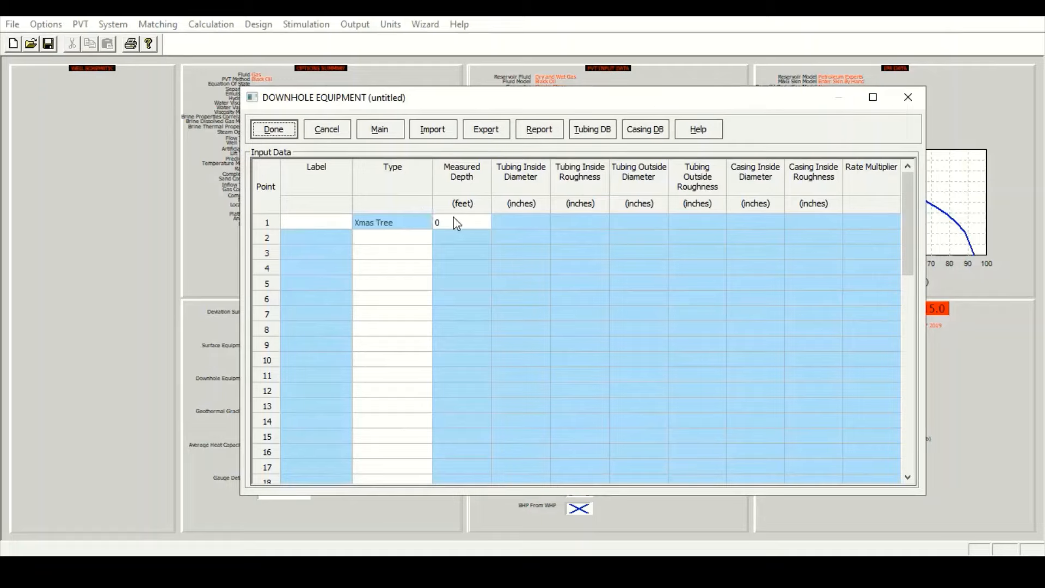
Add a Tubing section below the Xmas Tree with a measured depth of 1200 feet and a 3.992 inch inside diameter.
{"action": "left_click", "coordinate": [383, 240]}
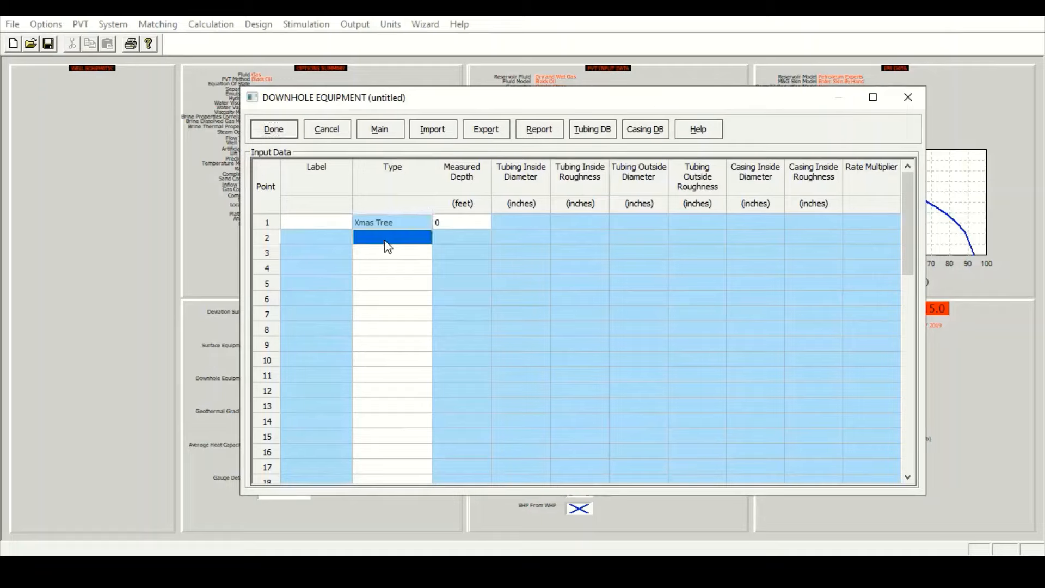
{"action": "left_click", "coordinate": [387, 239]}
{"action": "left_click", "coordinate": [401, 238]}
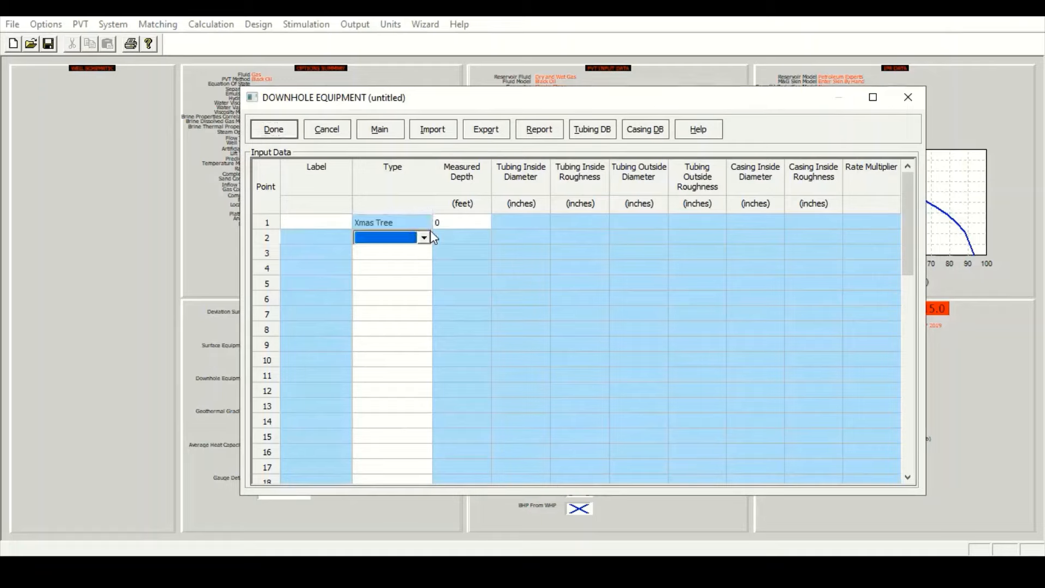
{"action": "left_click", "coordinate": [424, 238]}
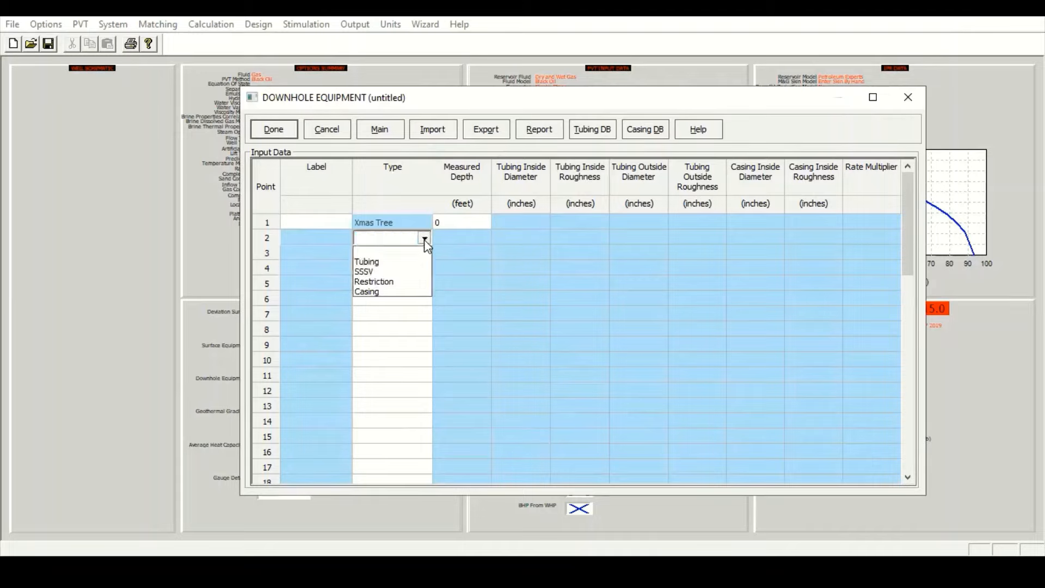
{"action": "left_click", "coordinate": [391, 262]}
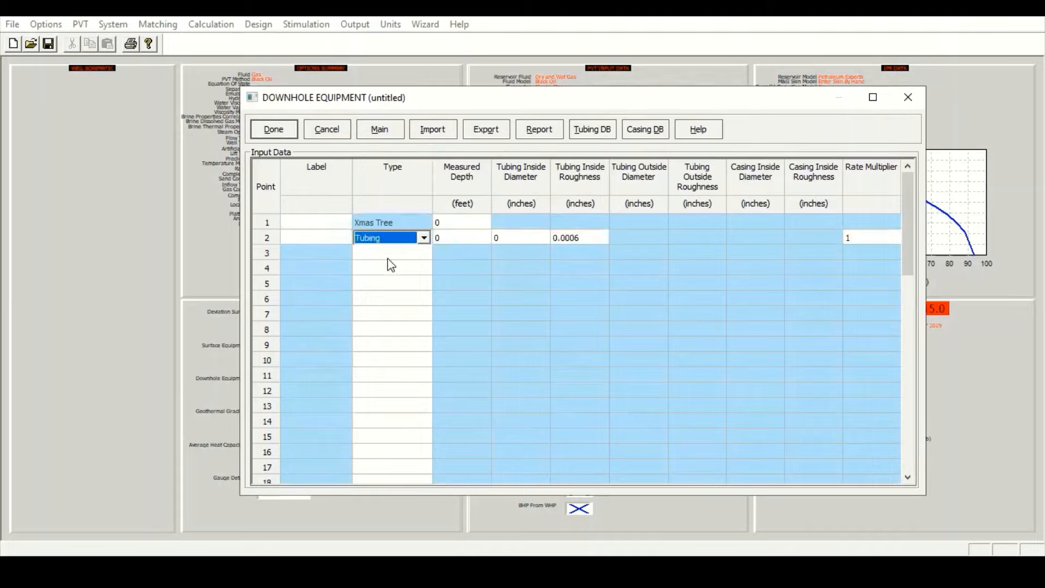
{"action": "left_click", "coordinate": [484, 240]}
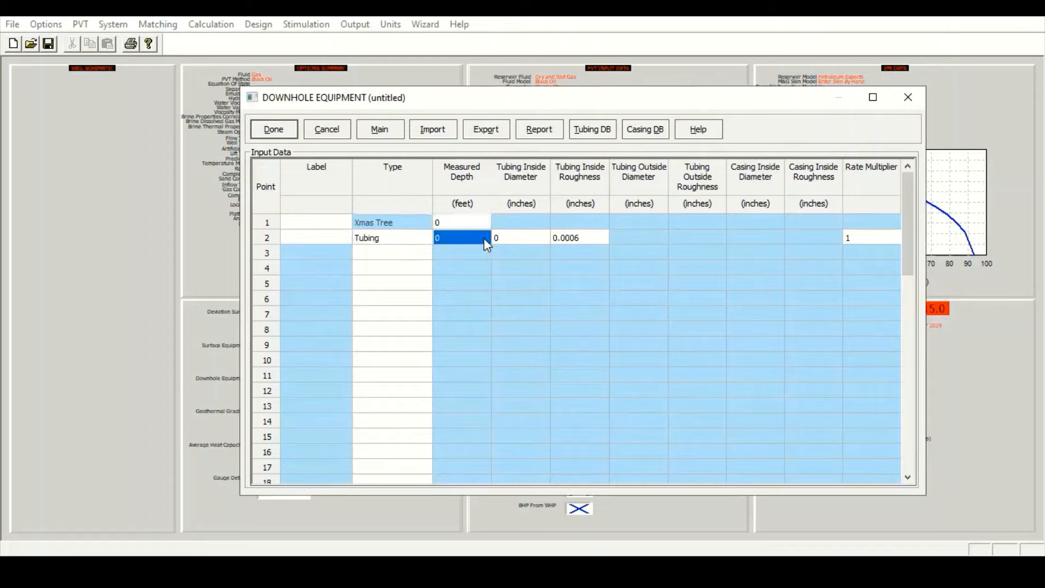
{"action": "type", "text": "1200"}
{"action": "key", "text": "Tab"}
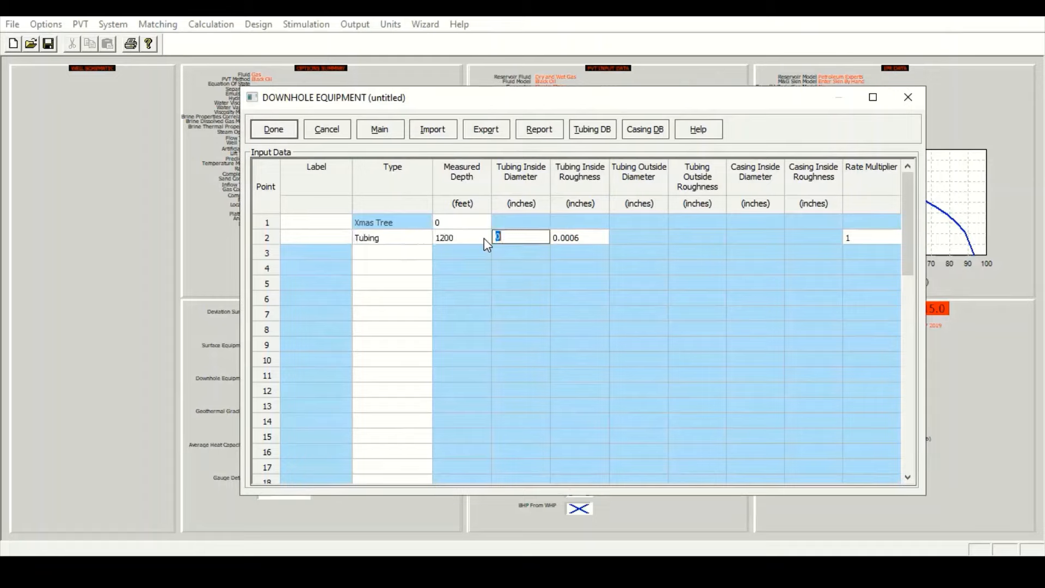
{"action": "type", "text": "3.992"}
{"action": "key", "text": "Tab"}
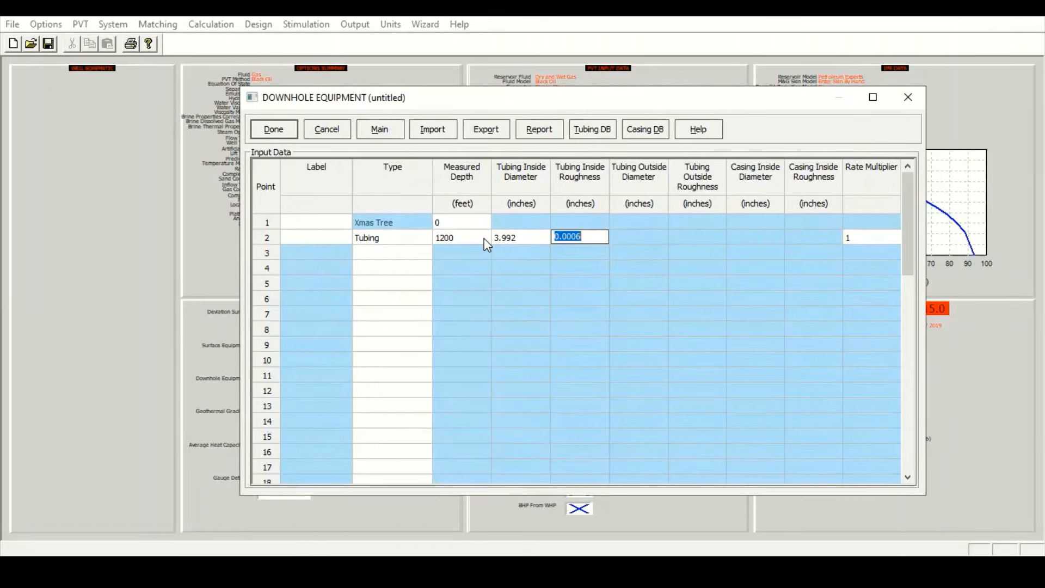
{"action": "left_click", "coordinate": [659, 242]}
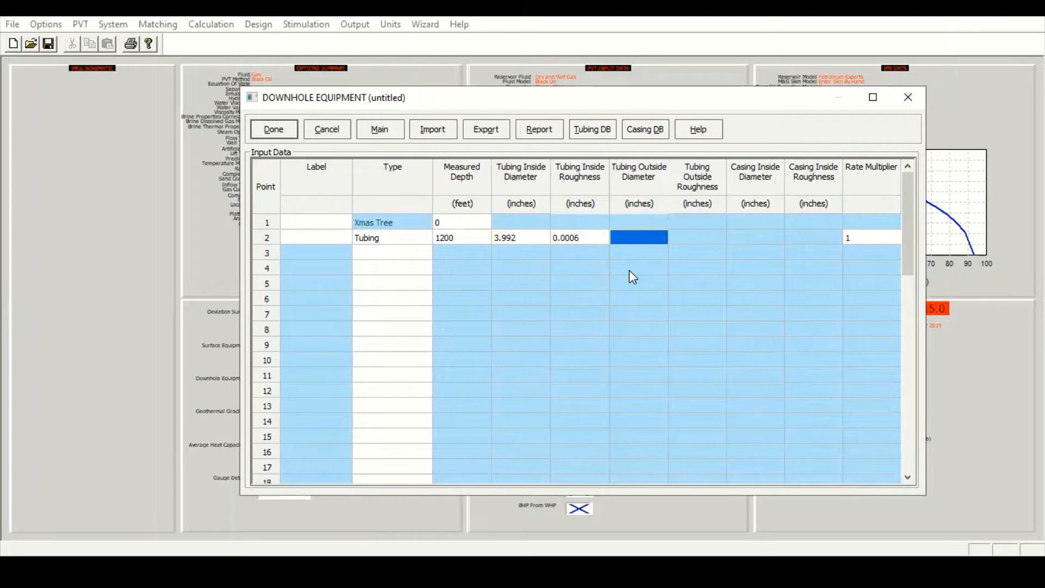
Add an SSSV below the first tubing section with an inside diameter of 3.8 inches.
{"action": "left_click", "coordinate": [423, 254]}
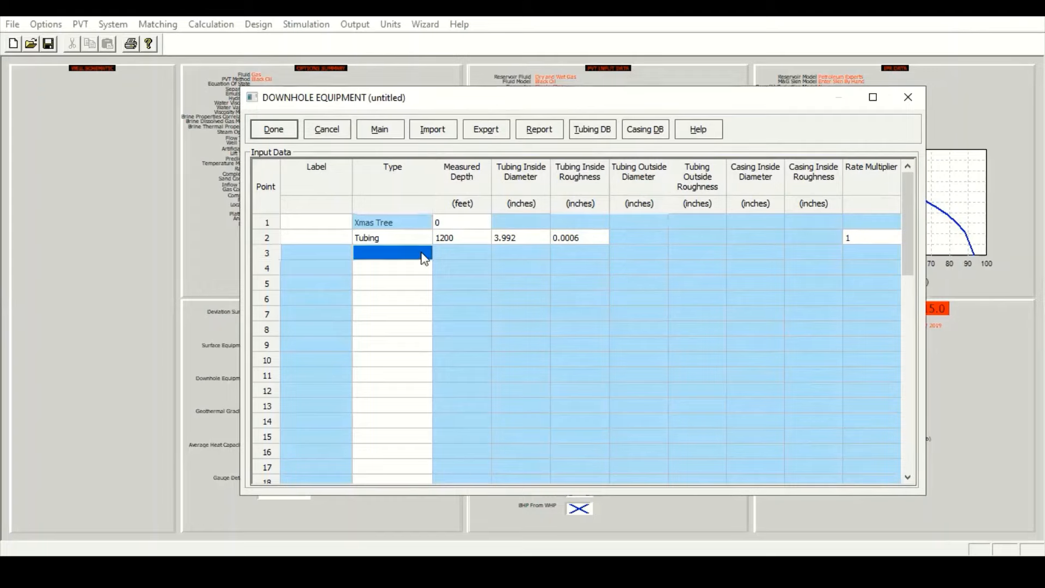
{"action": "left_click", "coordinate": [423, 255]}
{"action": "left_click", "coordinate": [397, 292]}
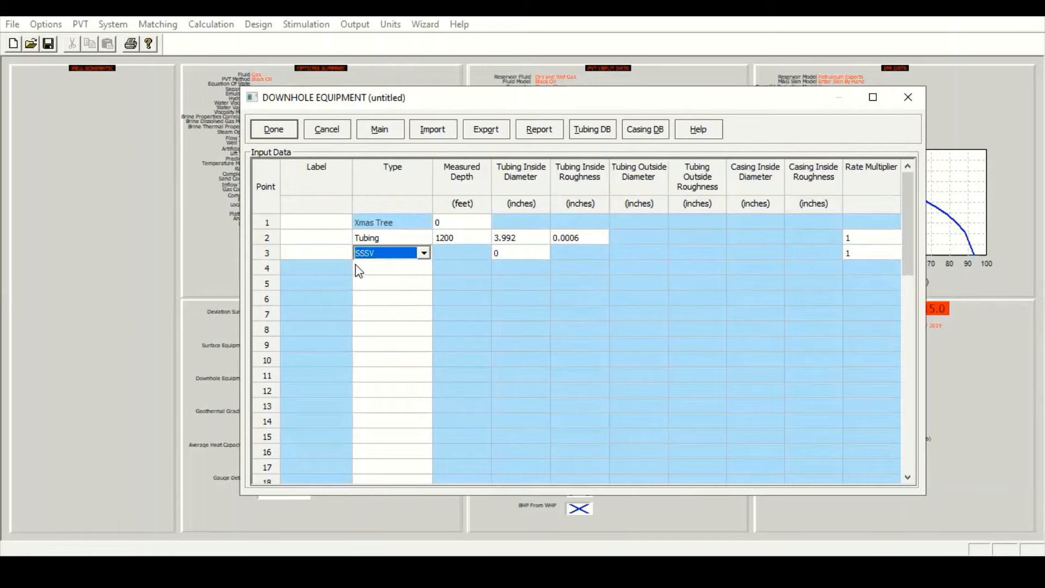
{"action": "left_click", "coordinate": [513, 254]}
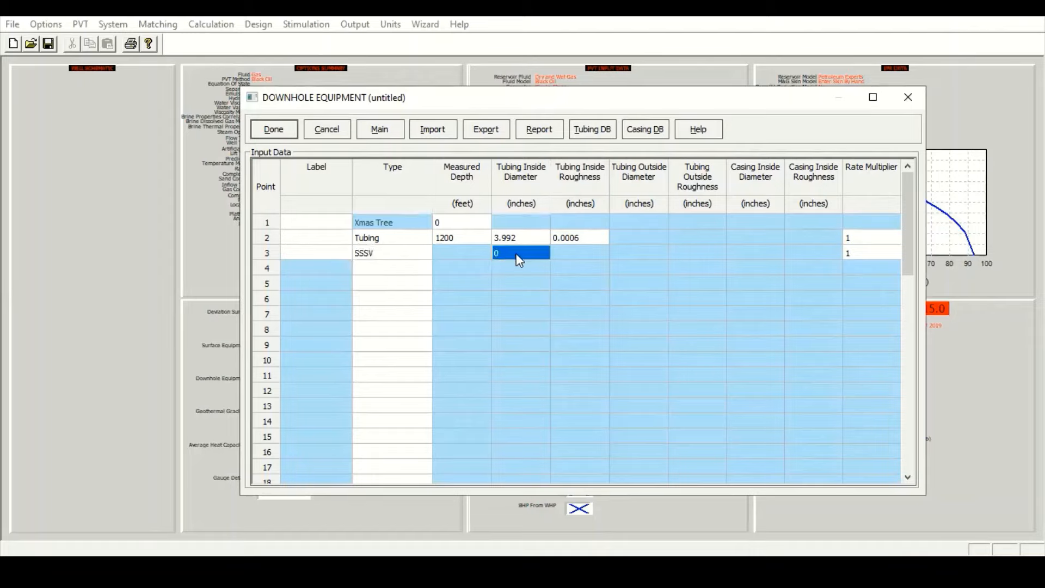
{"action": "type", "text": "3.8"}
Add a second Tubing section below the SSSV, down to 14000 feet measured depth with a 3.992 inch inside diameter.
{"action": "left_click", "coordinate": [428, 268]}
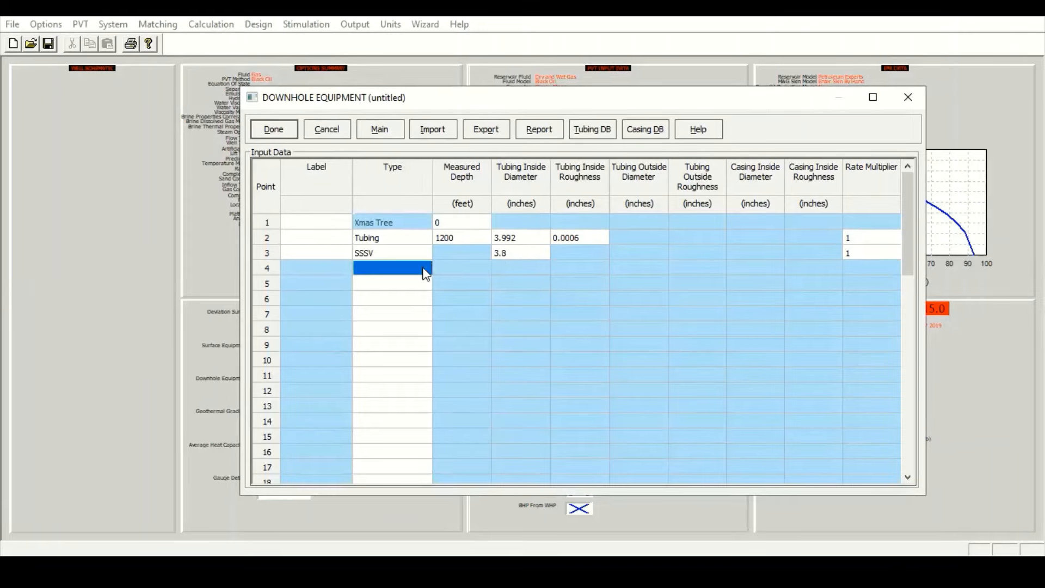
{"action": "left_click", "coordinate": [423, 268]}
{"action": "left_click", "coordinate": [411, 294]}
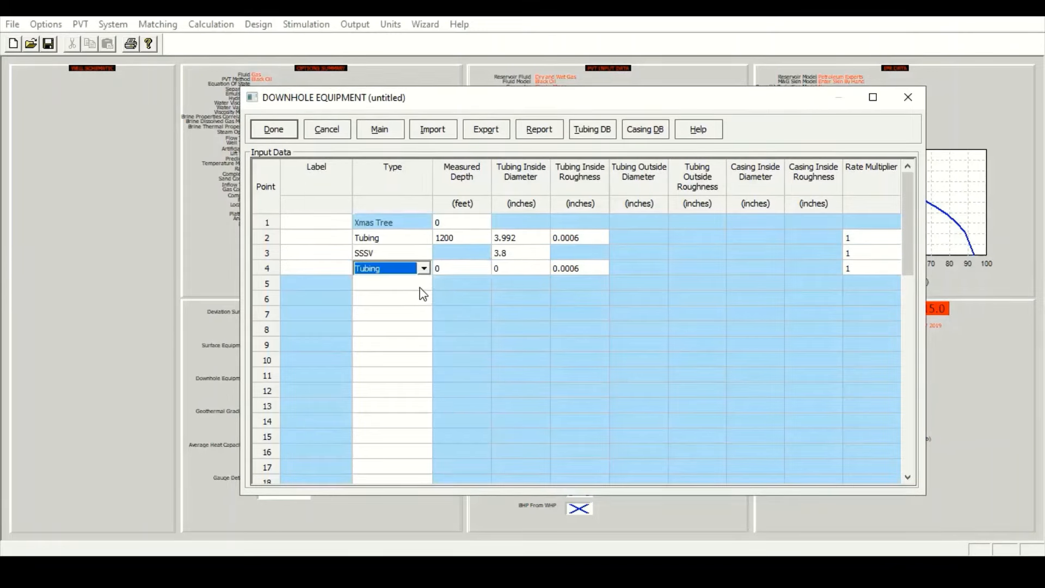
{"action": "left_click", "coordinate": [456, 269]}
{"action": "type", "text": "14000"}
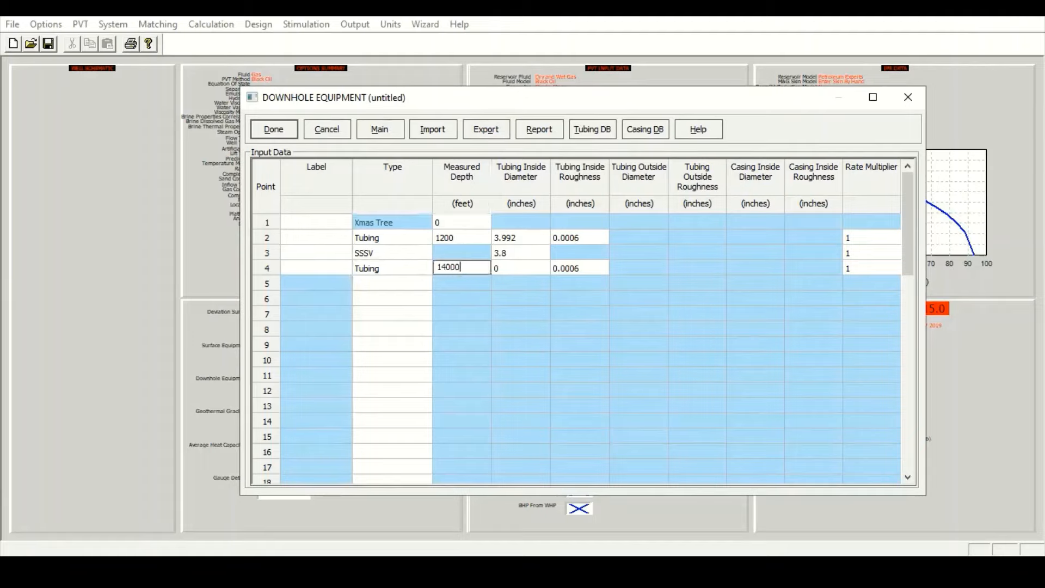
{"action": "key", "text": "Tab"}
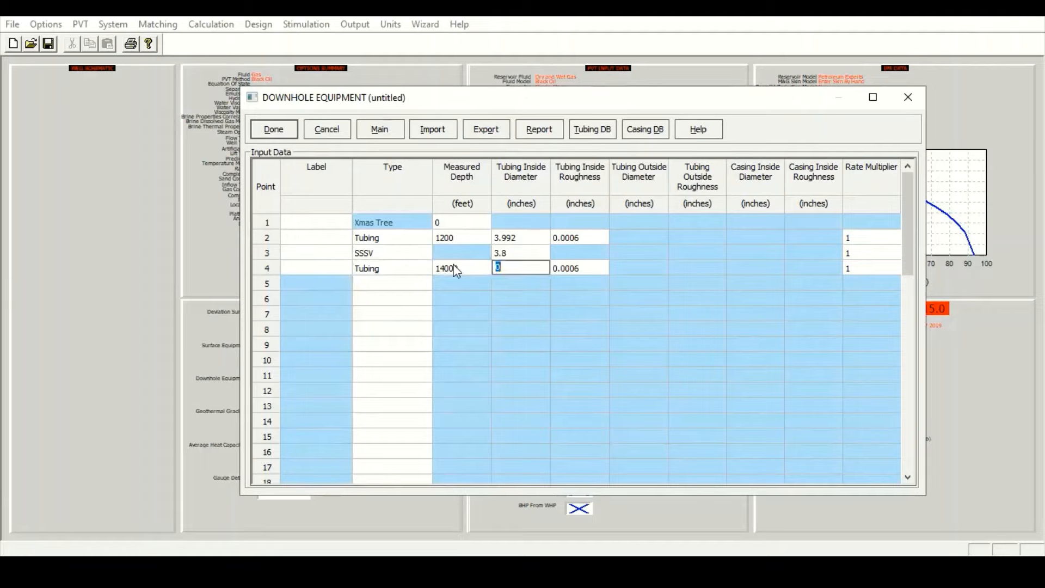
{"action": "type", "text": "3.992"}
{"action": "left_click", "coordinate": [599, 282]}
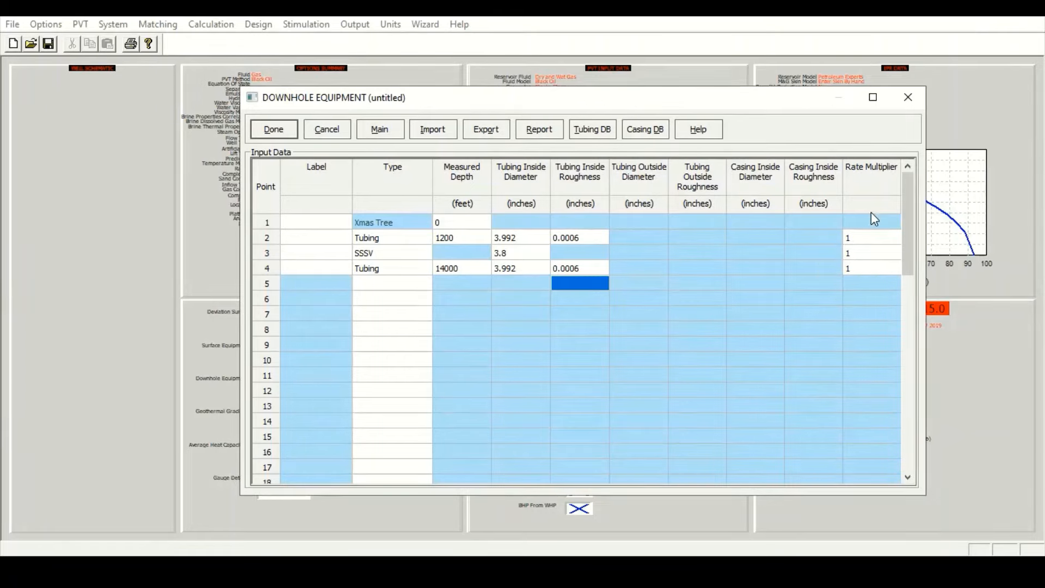
Add a Casing section below the tubing, down to 14500 feet measured depth with a 6.4 inch casing inside diameter.
{"action": "left_click", "coordinate": [422, 283]}
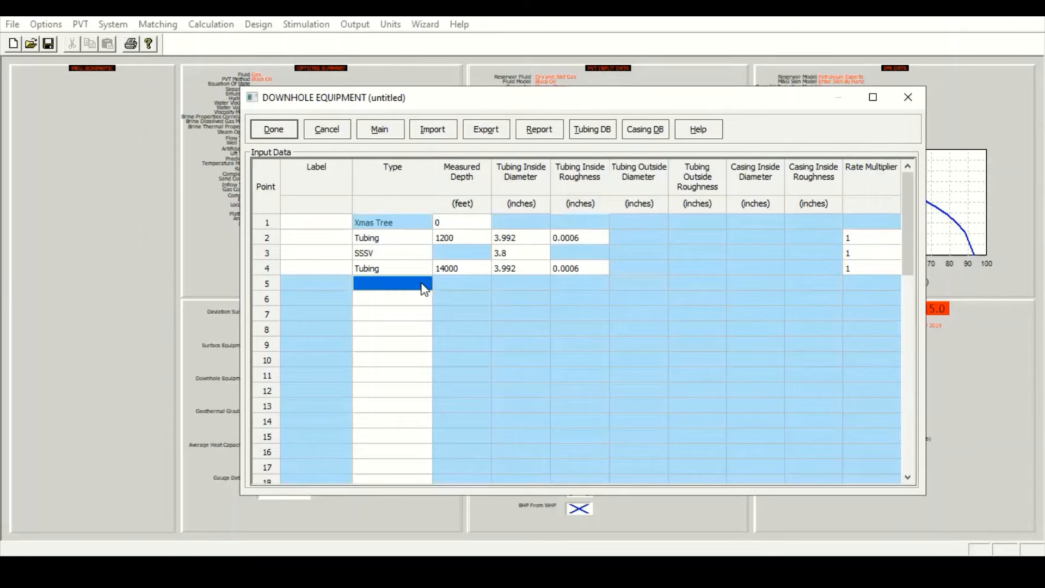
{"action": "left_click", "coordinate": [423, 283]}
{"action": "left_click", "coordinate": [390, 338]}
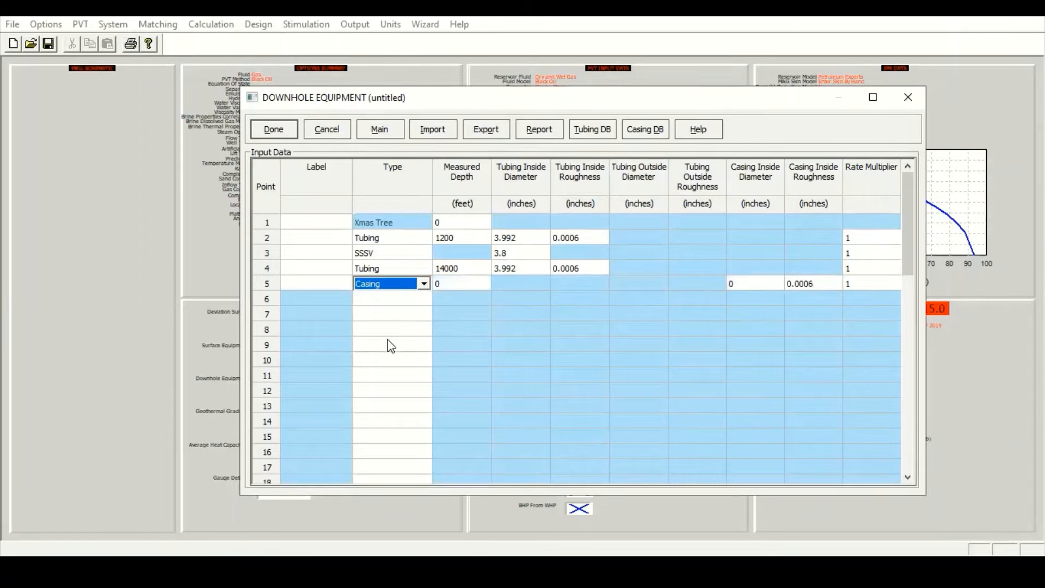
{"action": "left_click", "coordinate": [466, 286]}
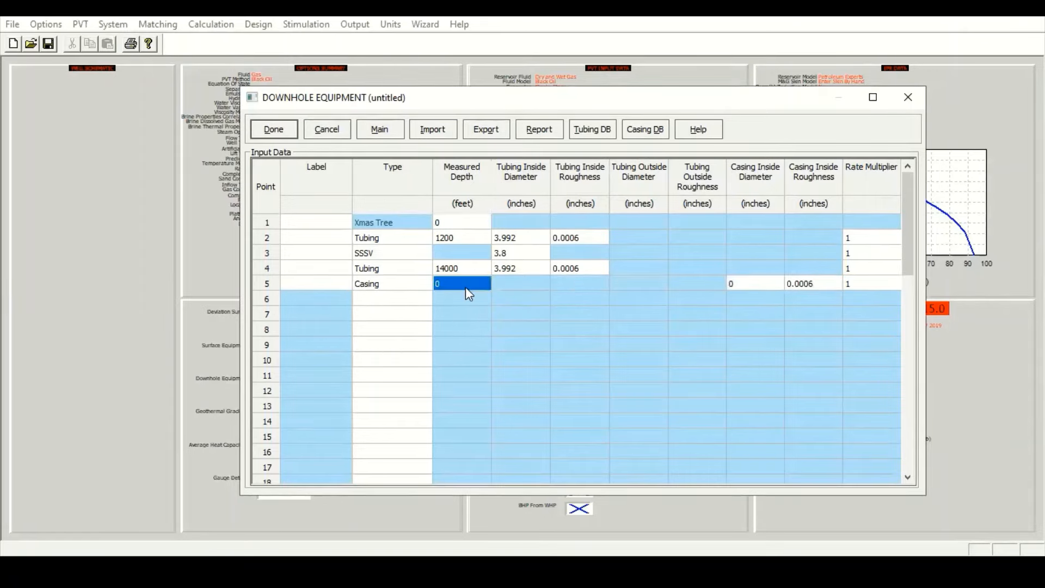
{"action": "type", "text": "14500"}
{"action": "key", "text": "Tab"}
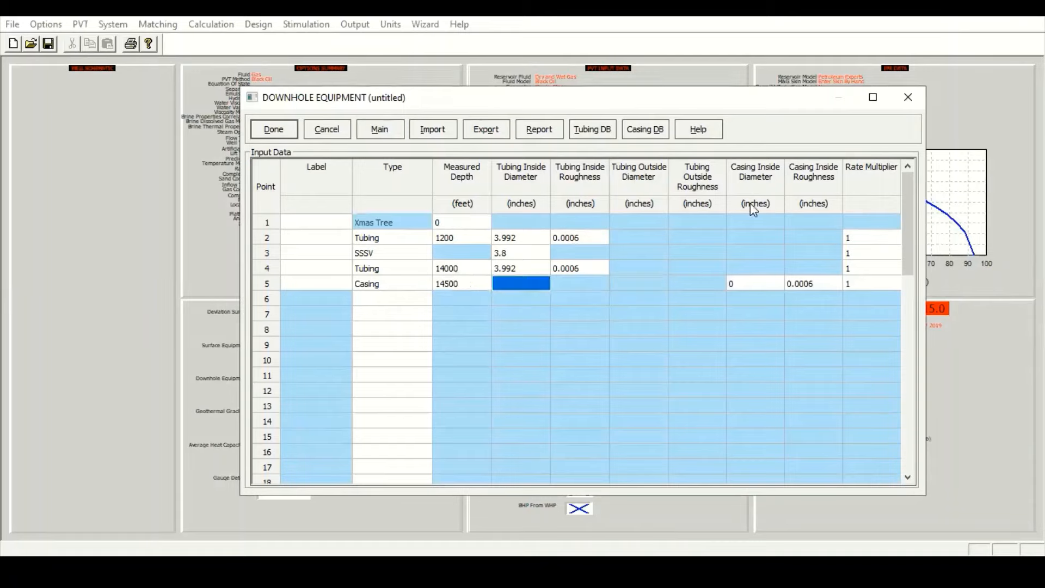
{"action": "left_click", "coordinate": [748, 284]}
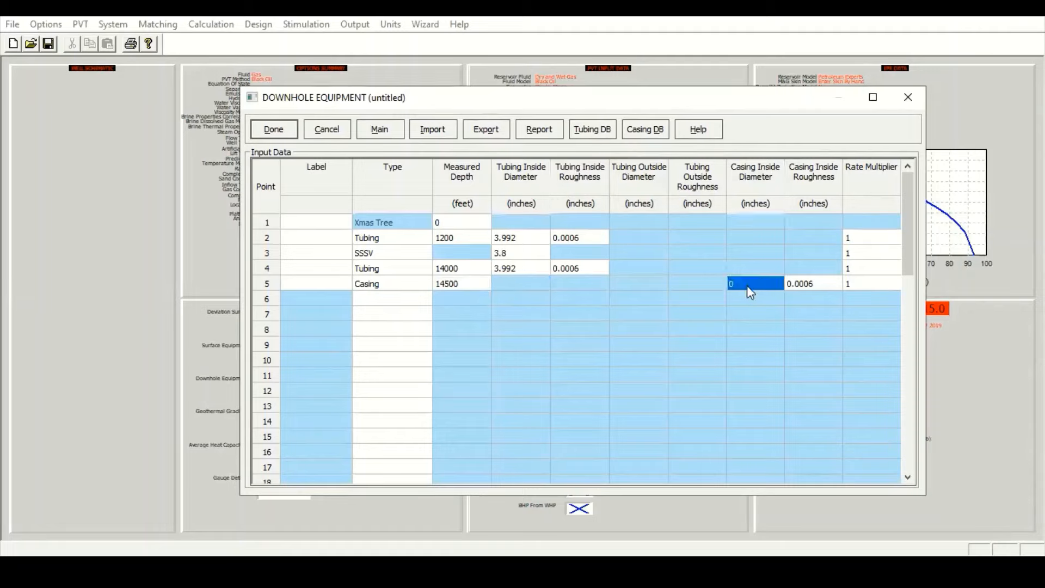
{"action": "type", "text": "6.4"}
{"action": "left_click", "coordinate": [737, 299]}
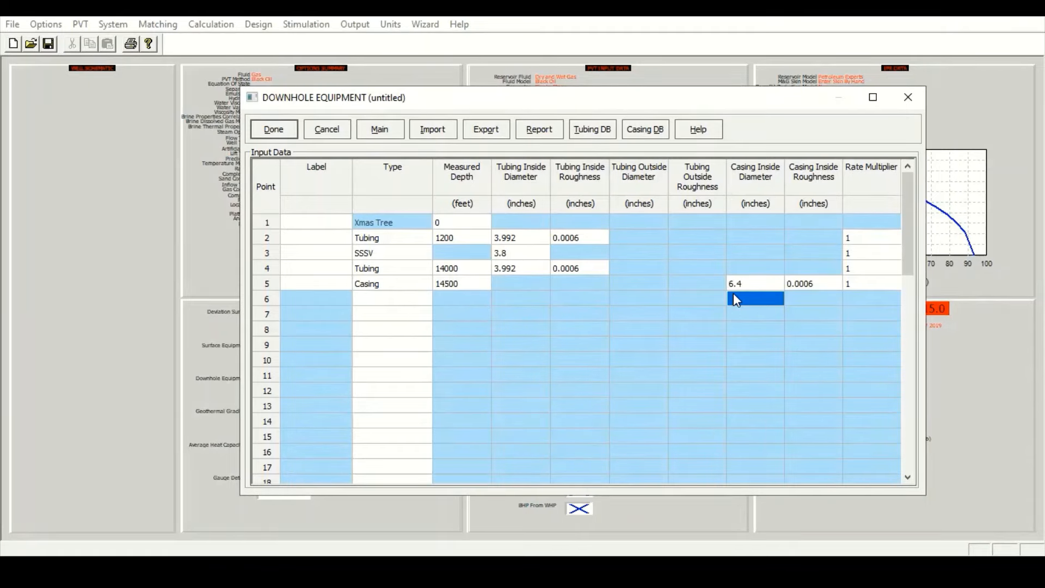
Label the five downhole equipment items Wellhead, Tubing, Safety Valve, Tubing and Casing in order of depth.
{"action": "left_click", "coordinate": [314, 224]}
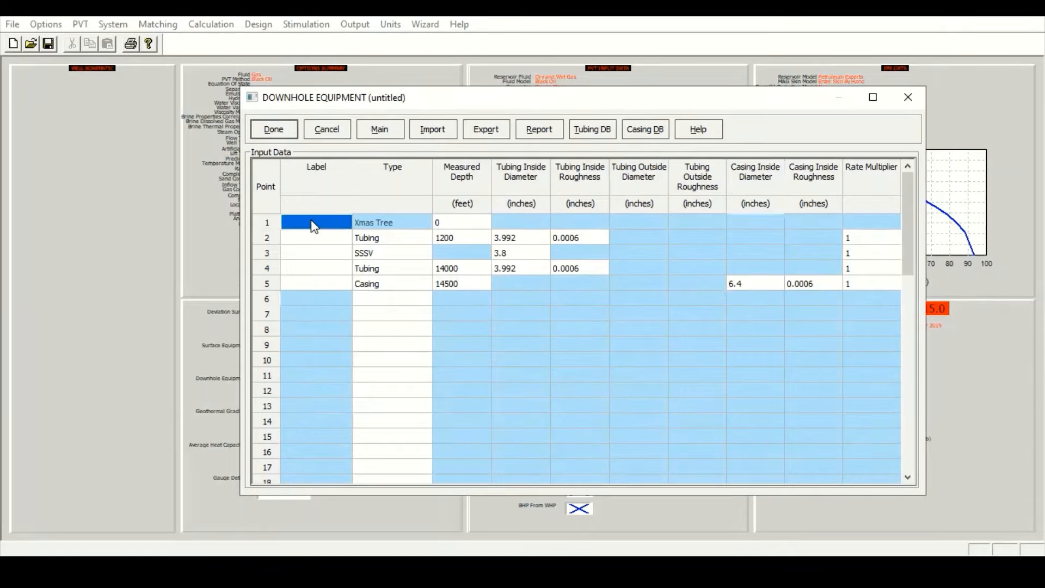
{"action": "type", "text": "Wellhead"}
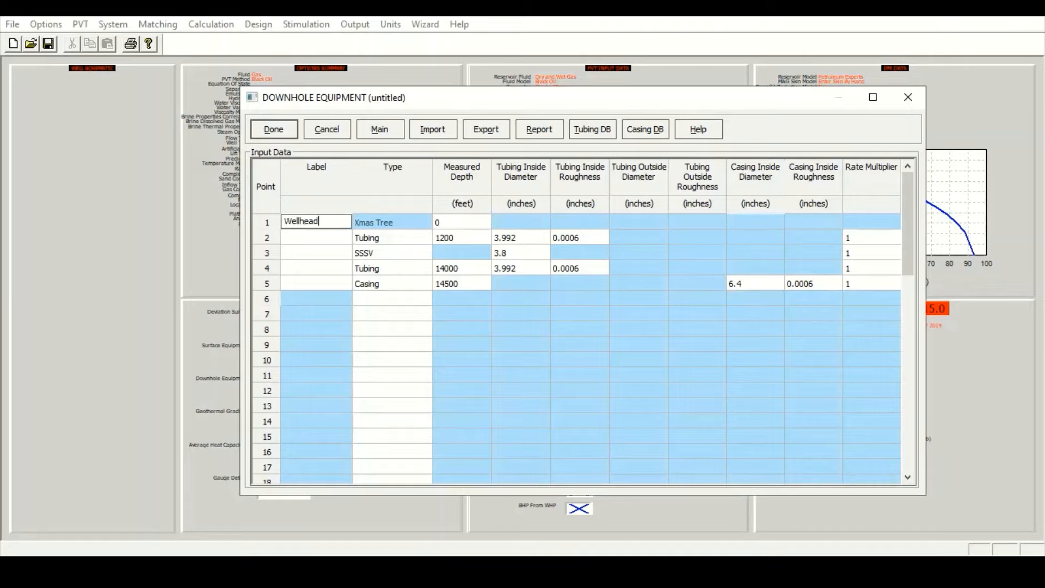
{"action": "key", "text": "Return"}
{"action": "type", "text": "Tubing"}
{"action": "key", "text": "Return"}
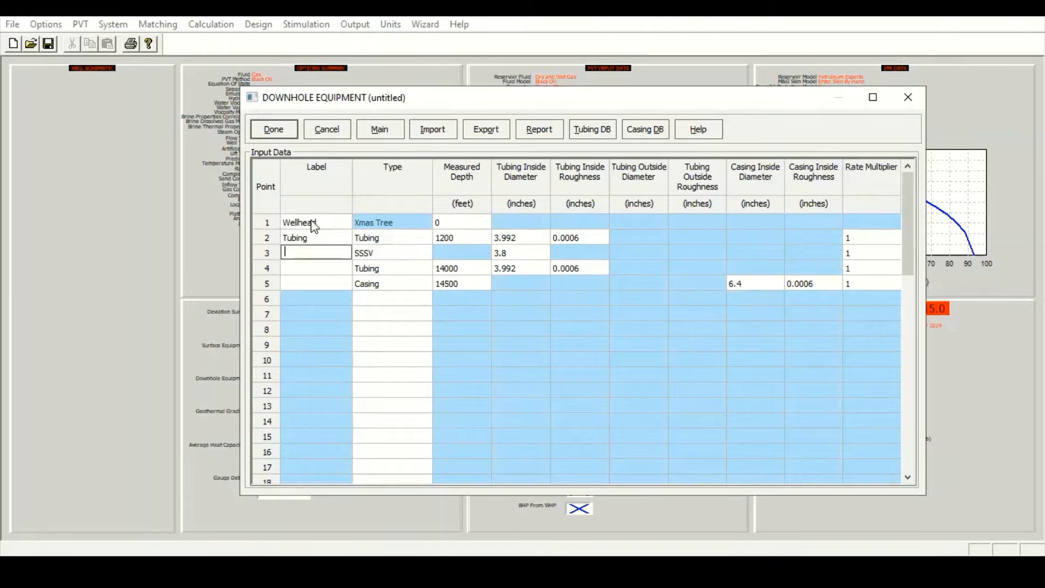
{"action": "type", "text": "Safety Va"}
{"action": "type", "text": "lve"}
{"action": "key", "text": "Return"}
{"action": "type", "text": "Tubing"}
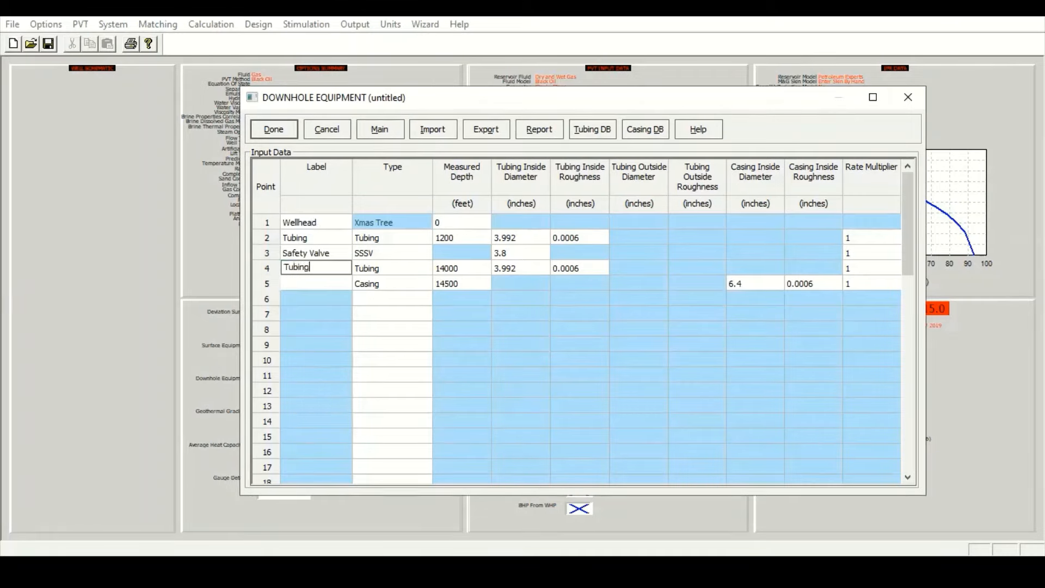
{"action": "key", "text": "Return"}
{"action": "type", "text": "Casing"}
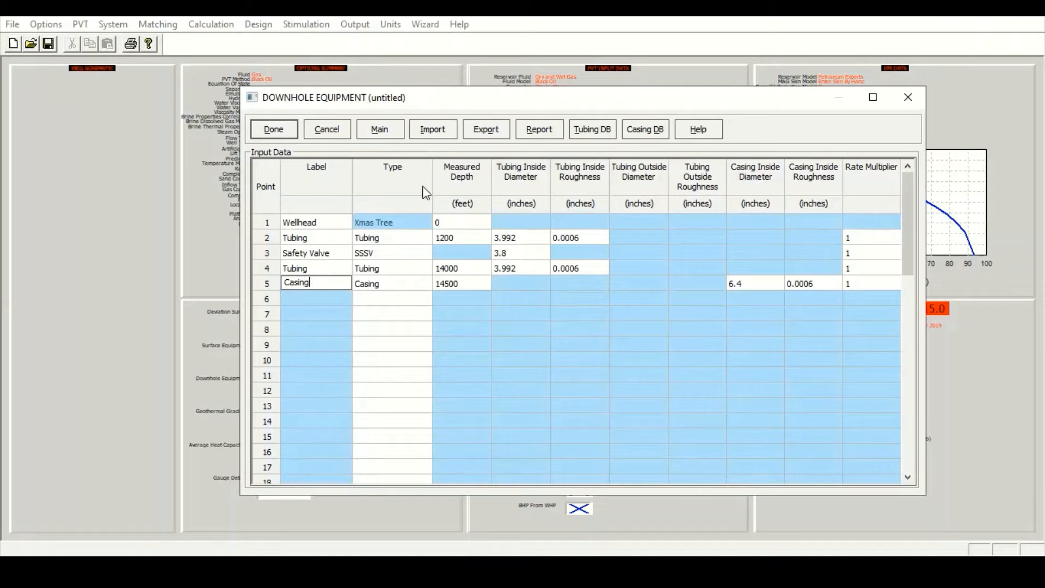
Accept the downhole equipment data and set the overall heat transfer coefficient to 3 BTU/h/ft2/F in the geothermal gradient data.
{"action": "left_click", "coordinate": [483, 271]}
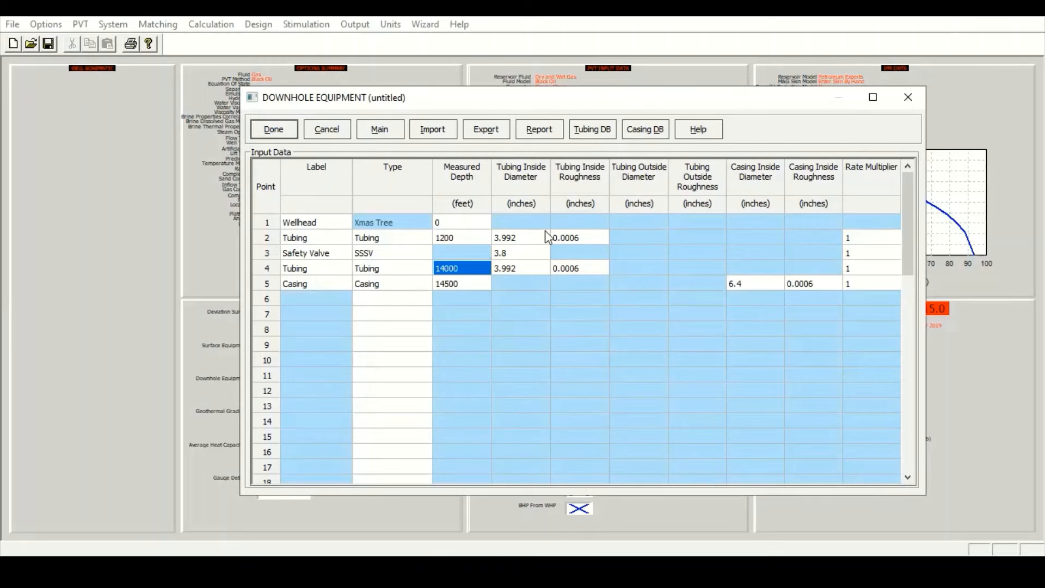
{"action": "key", "text": "Return"}
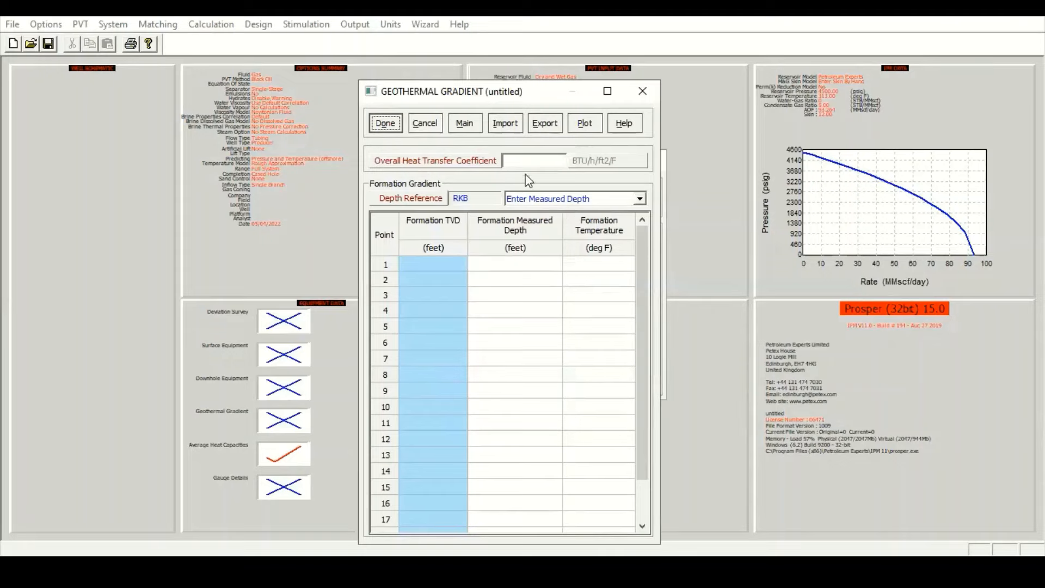
{"action": "left_click", "coordinate": [540, 159]}
{"action": "type", "text": "5"}
{"action": "key", "text": "BackSpace"}
{"action": "type", "text": "3"}
Enter the formation gradient as 60 deg F at 0 feet and 313 deg F at 14500 feet measured depth.
{"action": "left_click", "coordinate": [505, 272]}
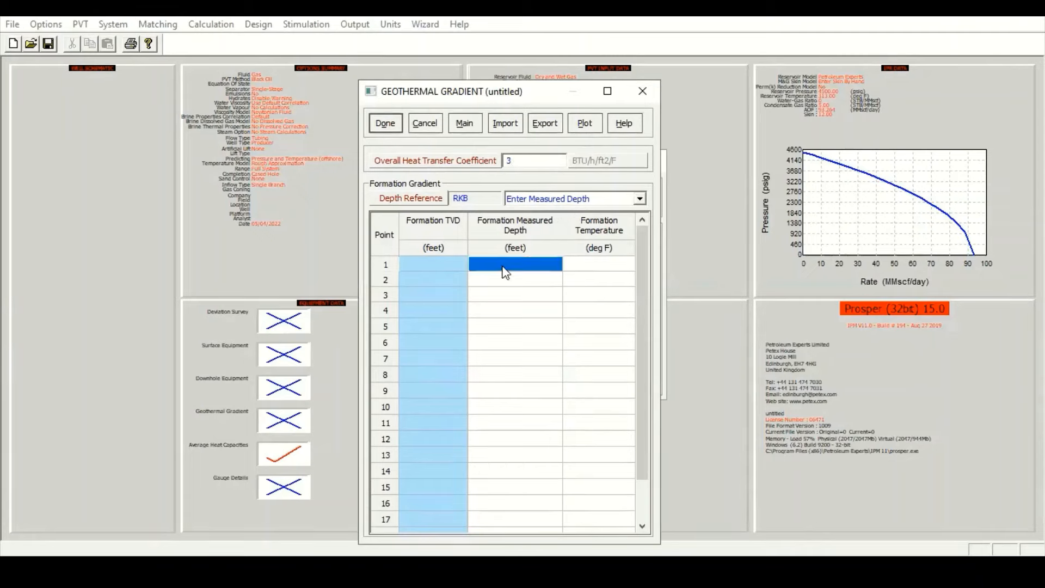
{"action": "type", "text": "0"}
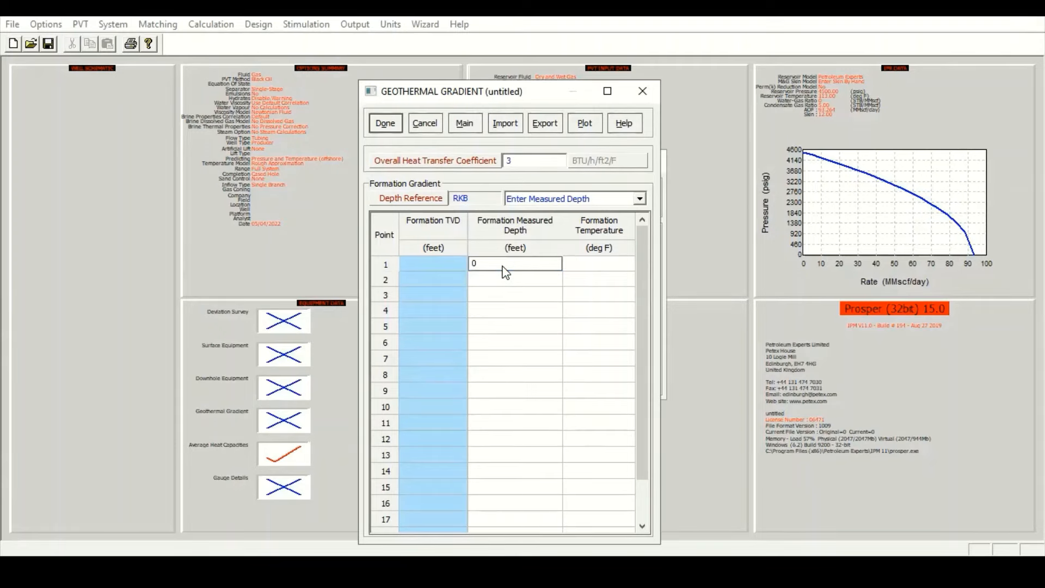
{"action": "key", "text": "Tab"}
{"action": "type", "text": "60"}
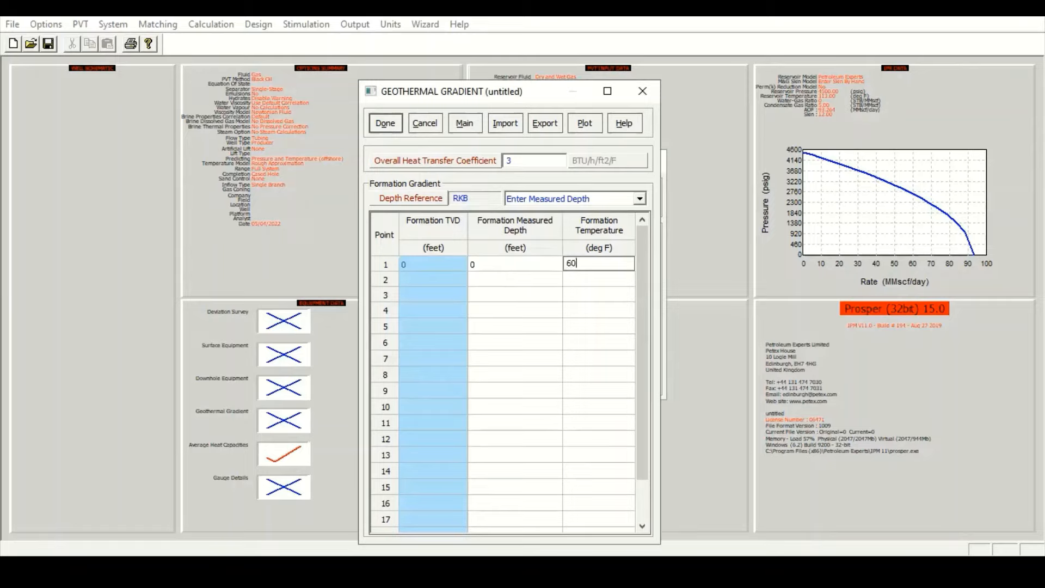
{"action": "key", "text": "Tab"}
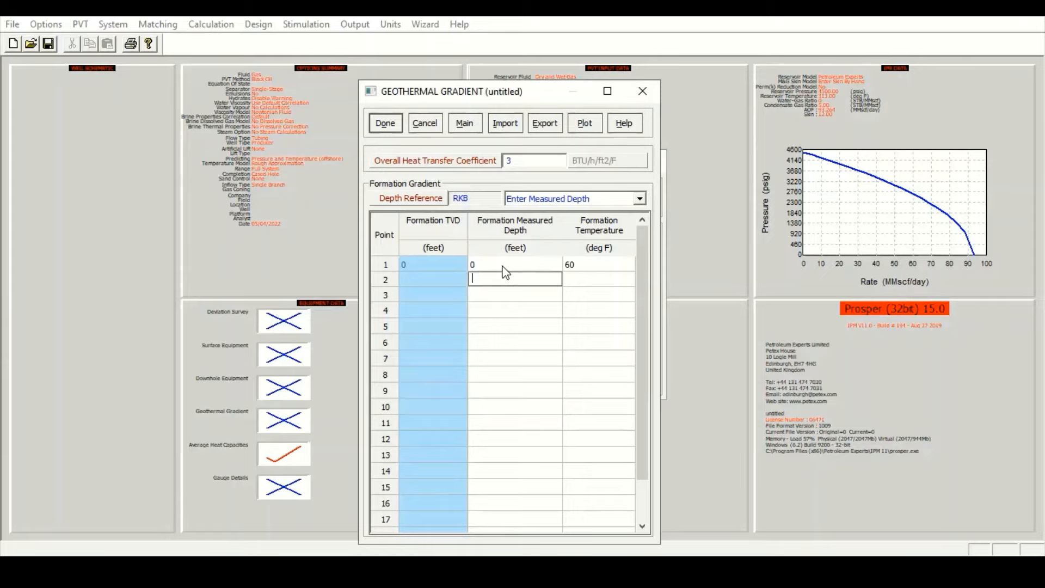
{"action": "type", "text": "14500"}
{"action": "key", "text": "Tab"}
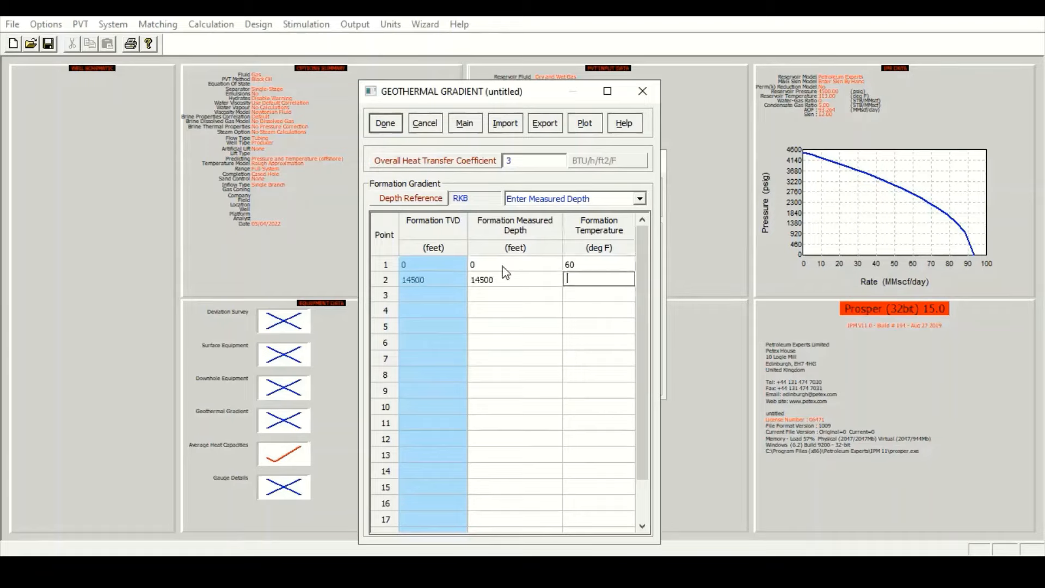
{"action": "type", "text": "313"}
{"action": "key", "text": "Return"}
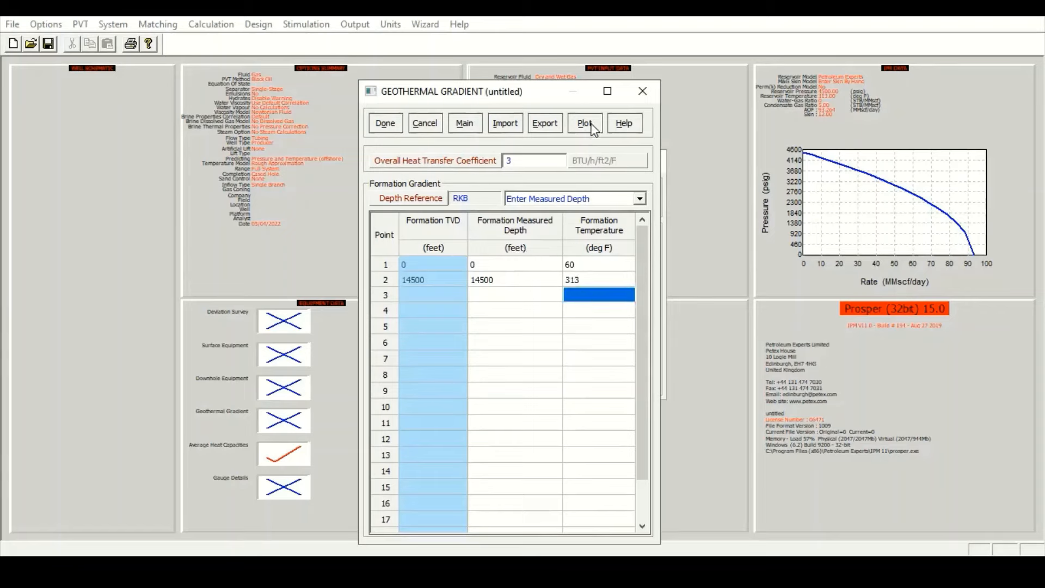
Plot the geothermal gradient for review, and accept the gradient and average heat capacities data.
{"action": "left_click", "coordinate": [585, 124]}
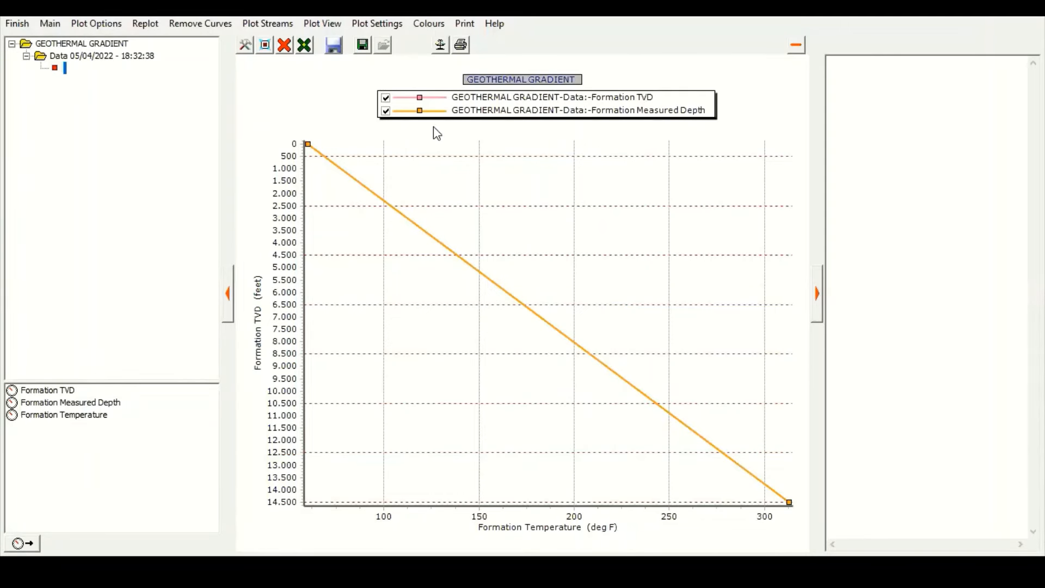
{"action": "left_click", "coordinate": [22, 24]}
{"action": "left_click", "coordinate": [381, 126]}
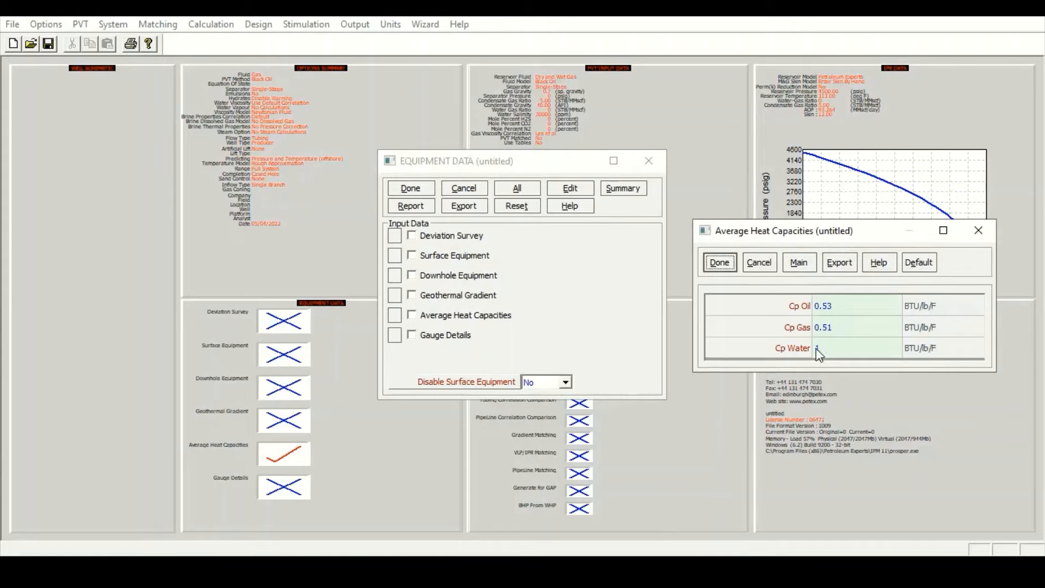
{"action": "left_click", "coordinate": [722, 262]}
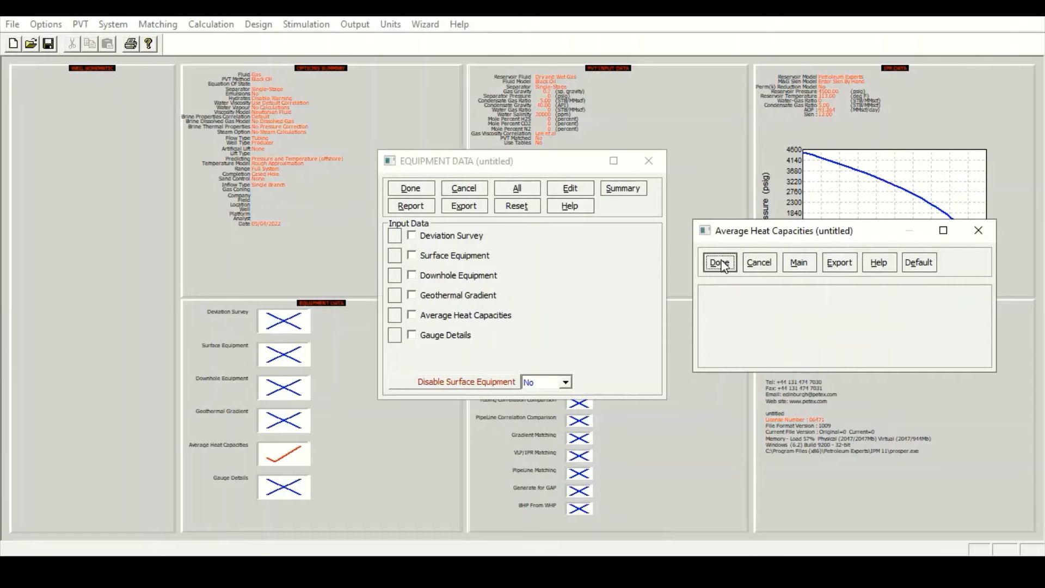
Review the equipment summary with its downhole drawing, and finish the equipment data entry.
{"action": "left_click", "coordinate": [624, 188]}
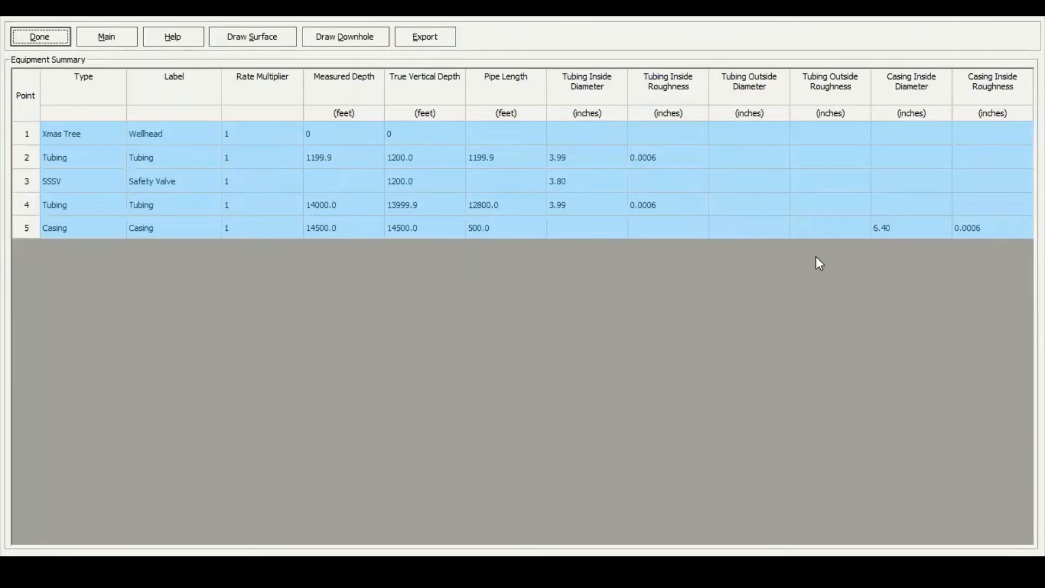
{"action": "left_click", "coordinate": [349, 38]}
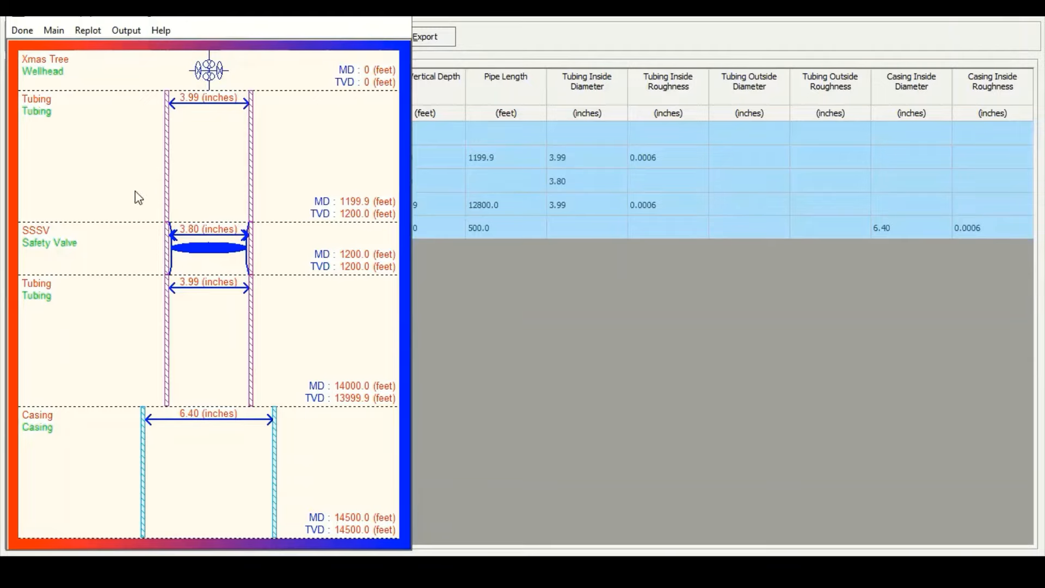
{"action": "left_click", "coordinate": [24, 30]}
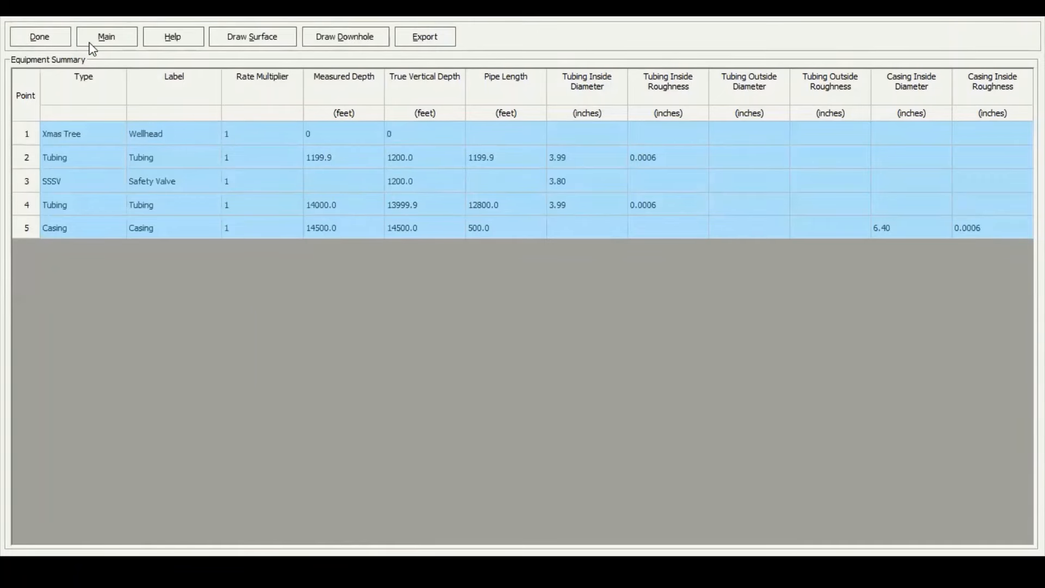
{"action": "key", "text": "Escape"}
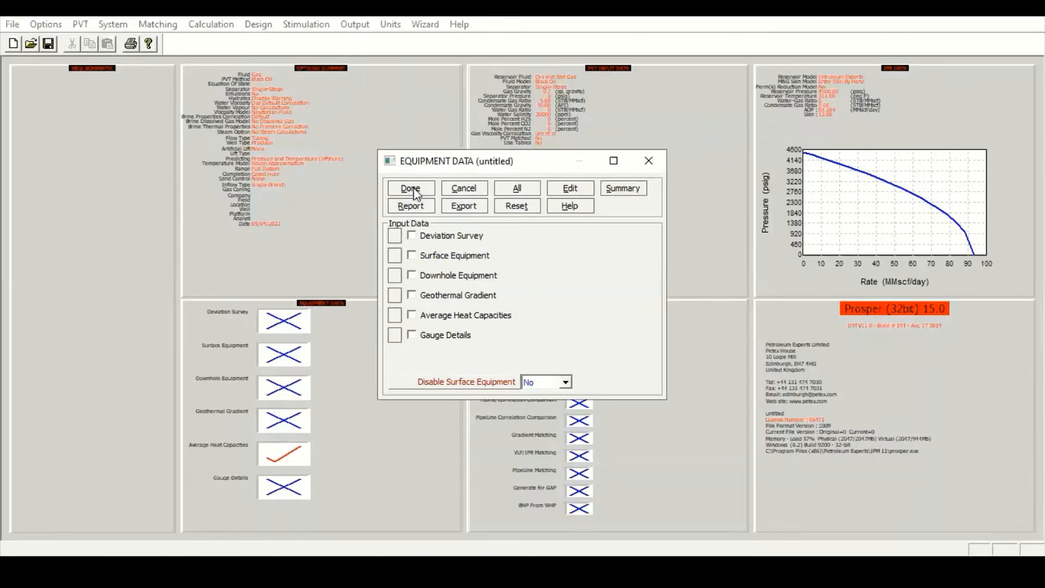
{"action": "left_click", "coordinate": [412, 190]}
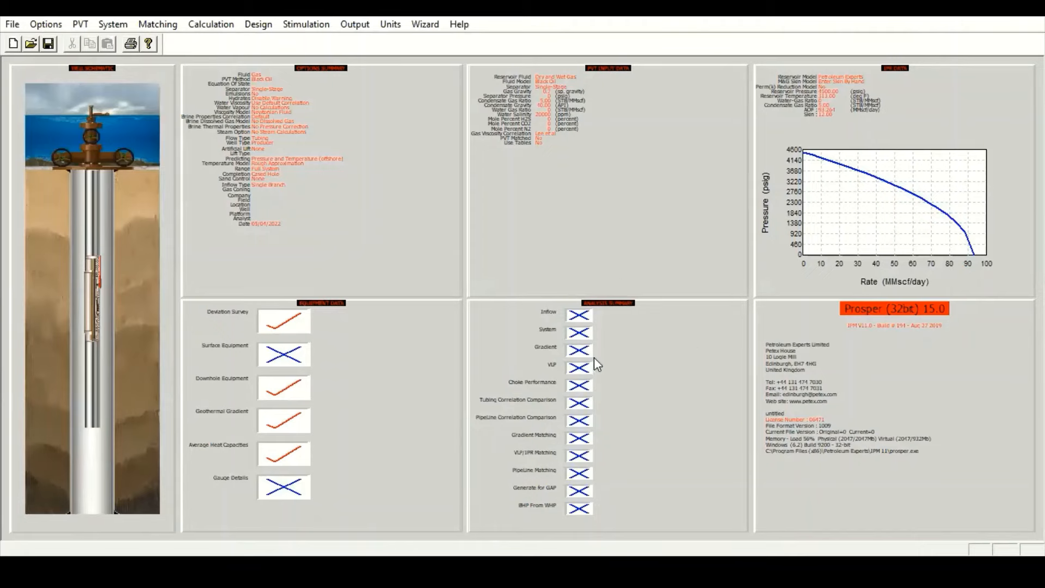
Start a System (IPR+VLP) calculation with a top node pressure of 1259 psig and a condensate gas ratio of 5 STB/MMscf.
{"action": "left_click", "coordinate": [223, 27]}
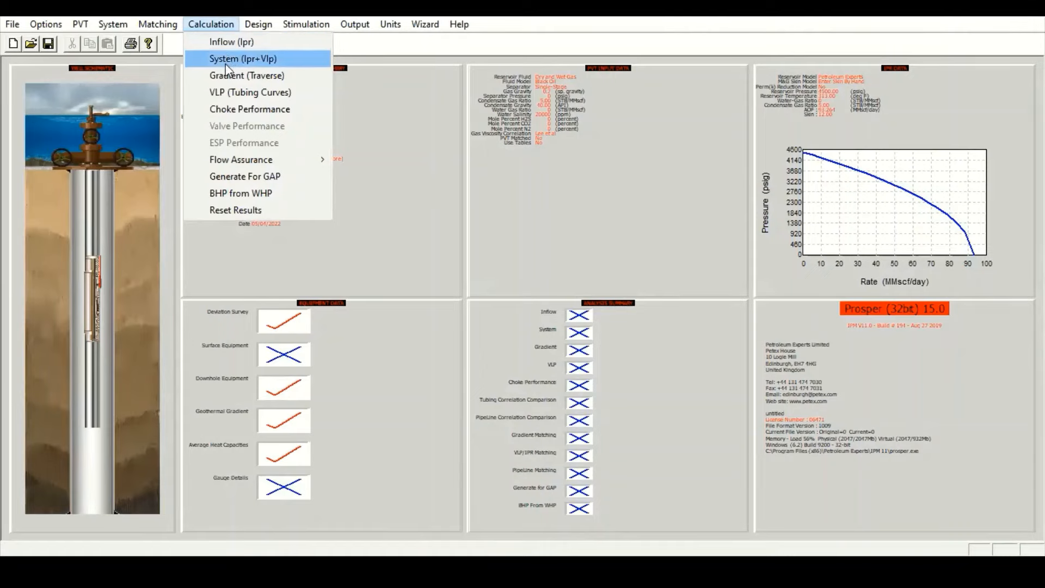
{"action": "left_click", "coordinate": [271, 58]}
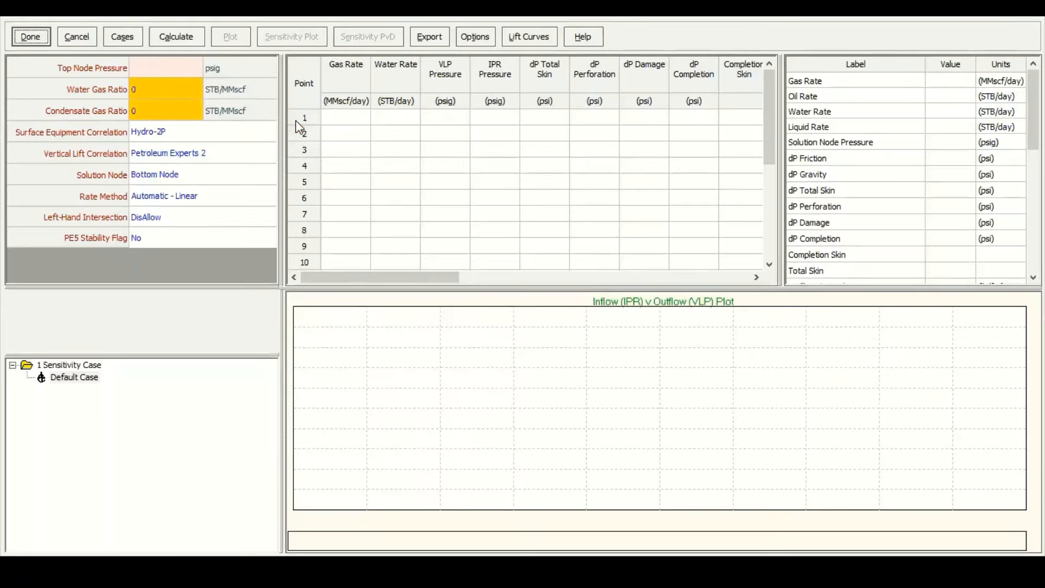
{"action": "left_click", "coordinate": [158, 60]}
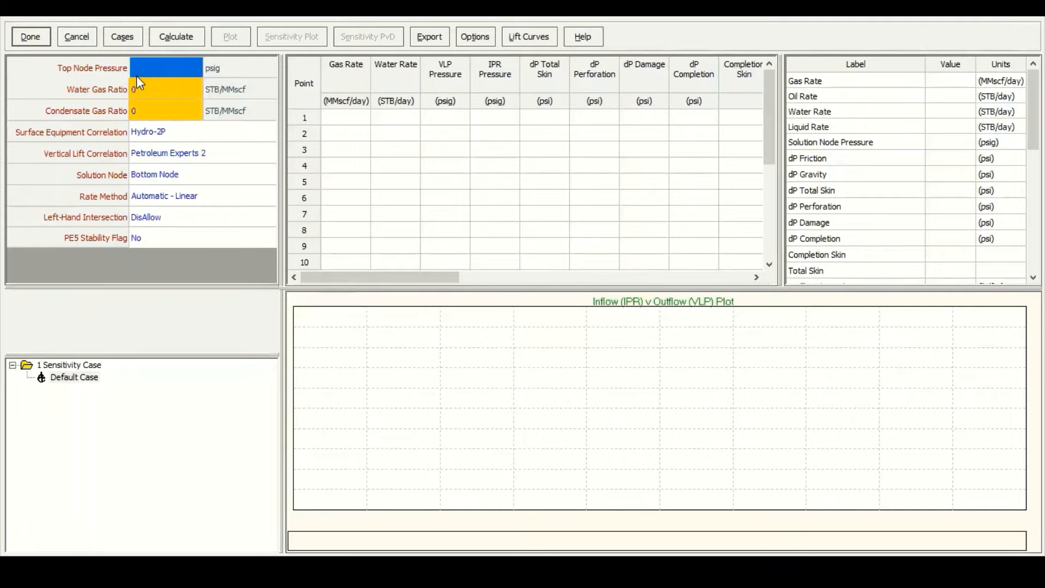
{"action": "type", "text": "1259"}
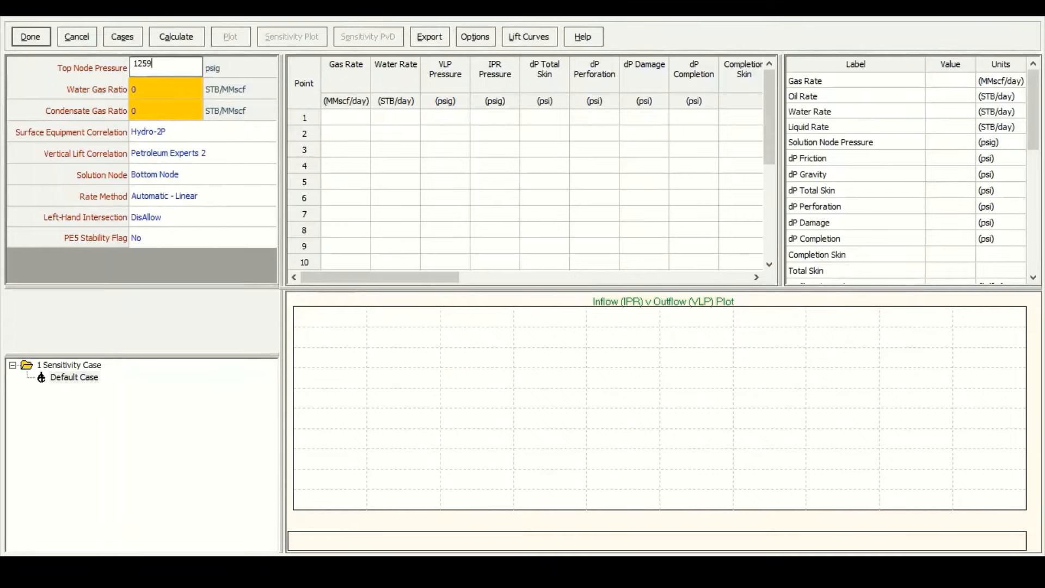
{"action": "left_click", "coordinate": [153, 94]}
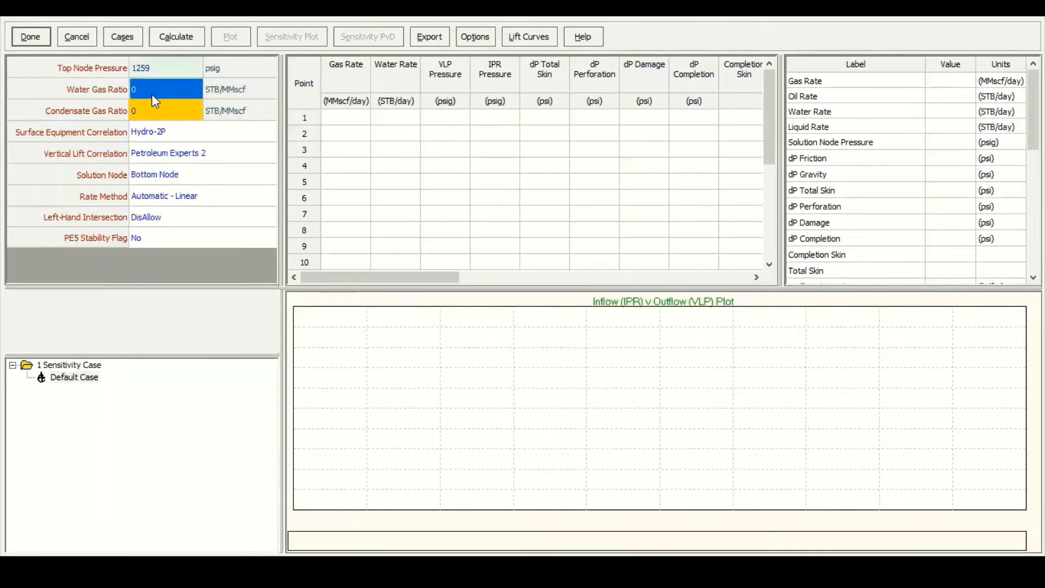
{"action": "left_click", "coordinate": [151, 115]}
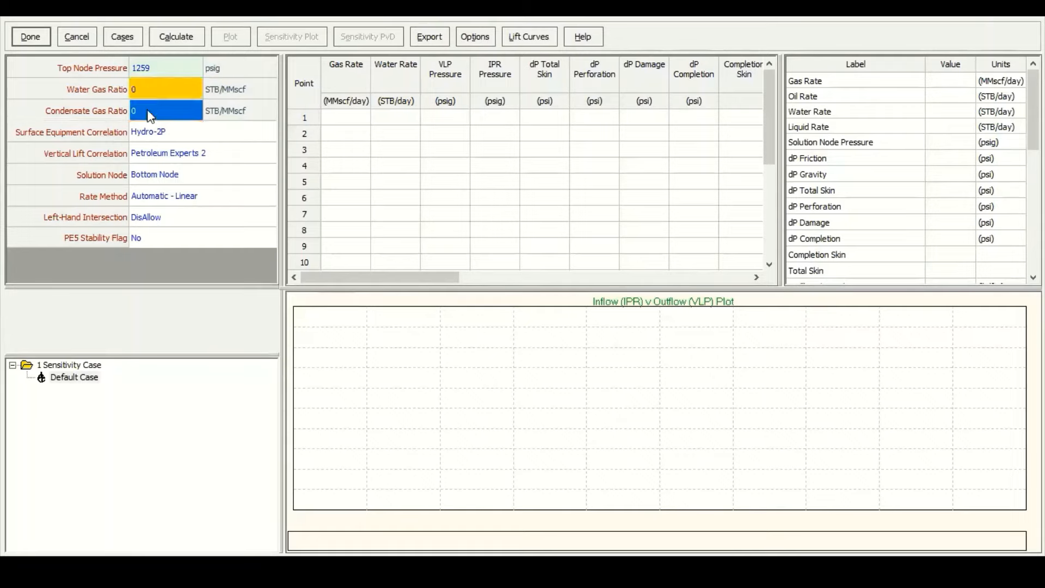
{"action": "type", "text": "5"}
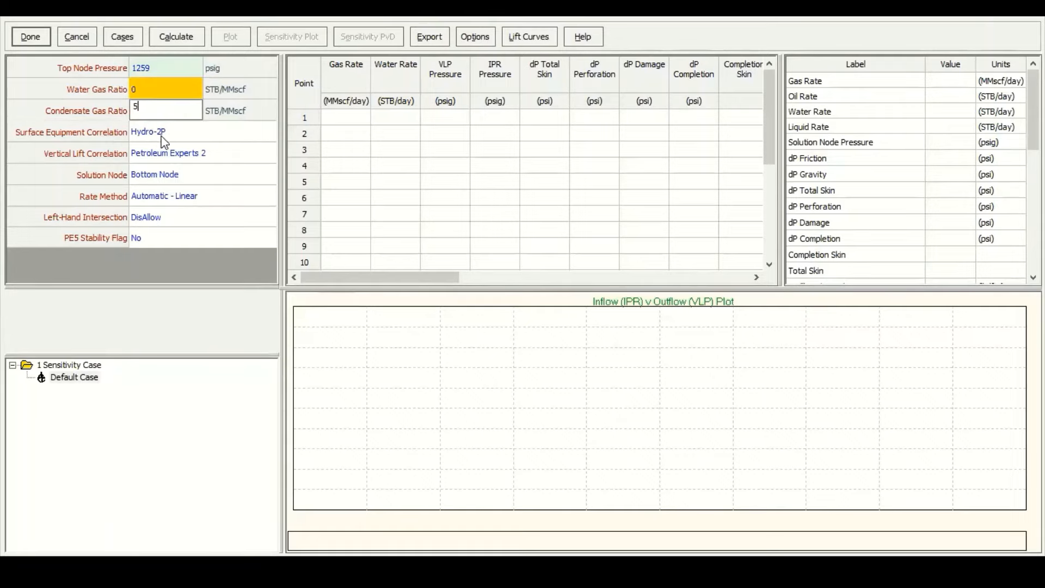
{"action": "key", "text": "Return"}
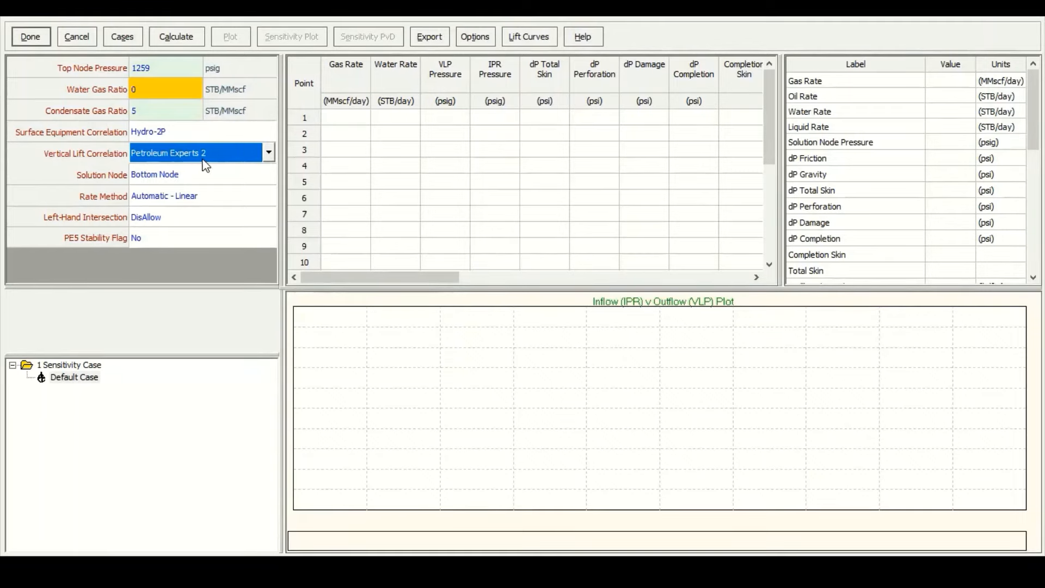
Set the system calculation's rate method to Automatic - Geometric.
{"action": "left_click", "coordinate": [240, 200]}
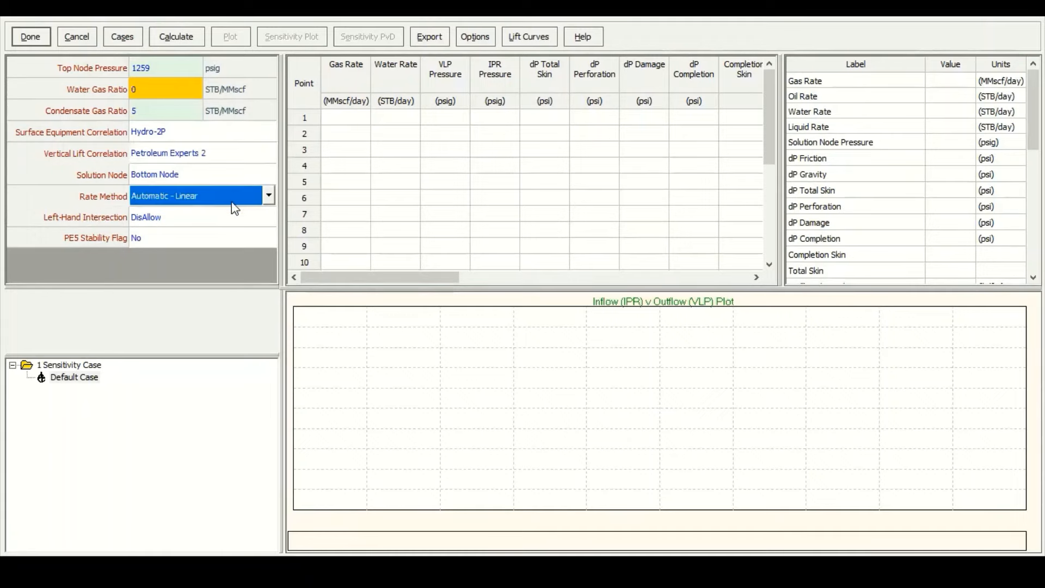
{"action": "left_click", "coordinate": [268, 196]}
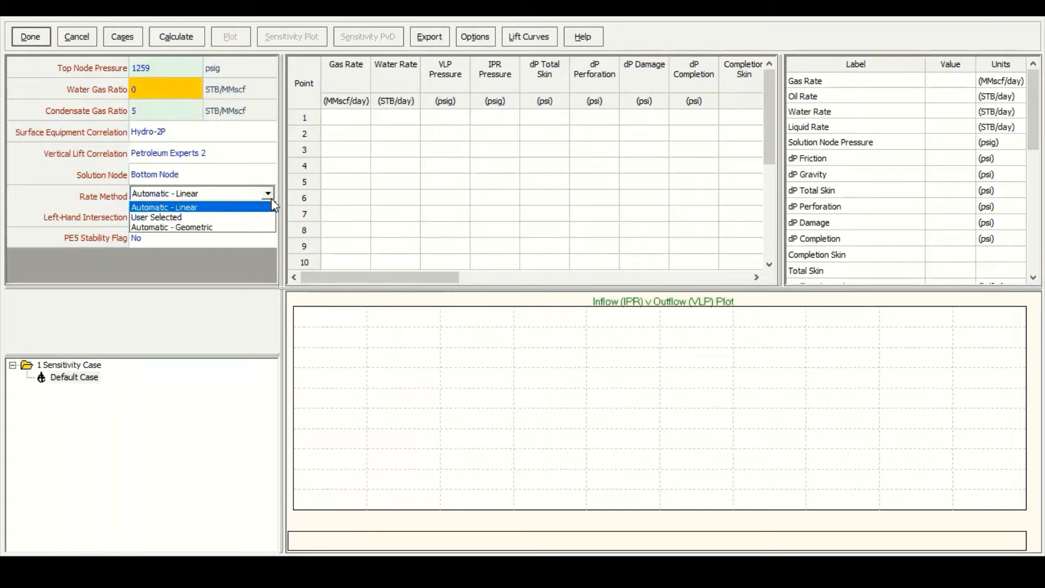
{"action": "left_click", "coordinate": [182, 227]}
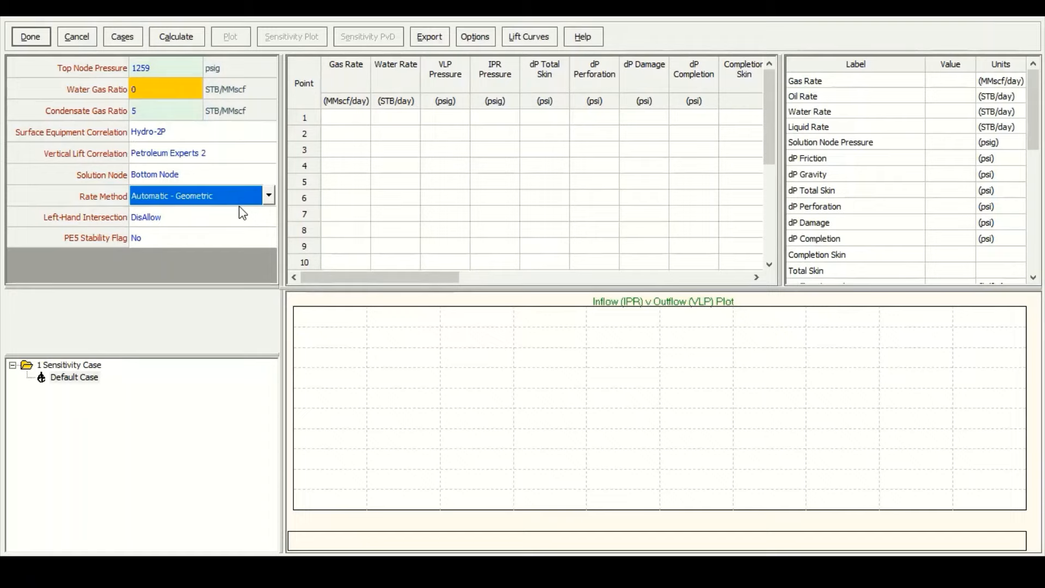
Run the system calculation with the calculating data shown, and examine the solution results, including the solution node pressure.
{"action": "left_click", "coordinate": [188, 39]}
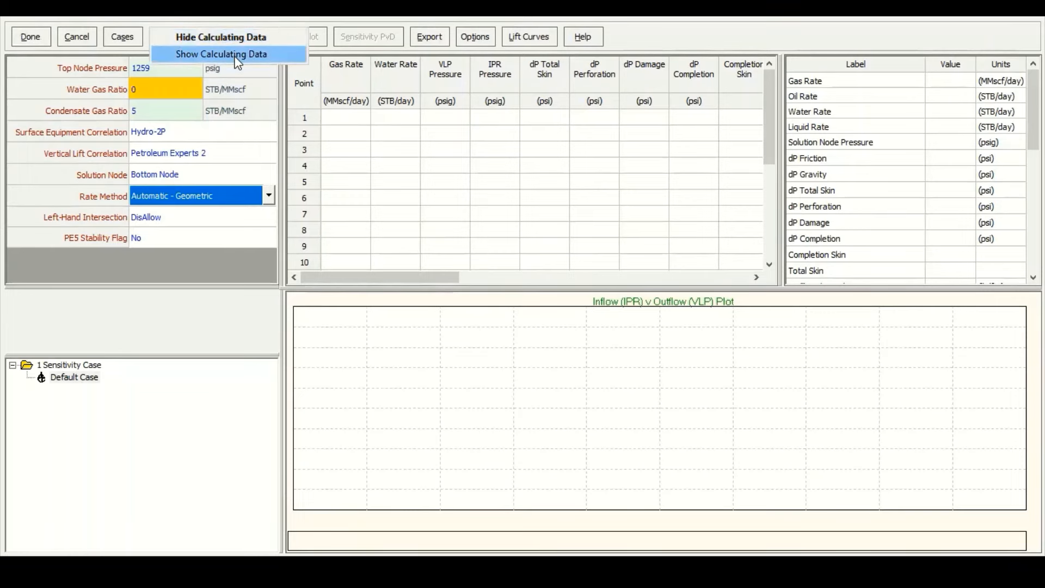
{"action": "left_click", "coordinate": [238, 55]}
{"action": "left_click", "coordinate": [621, 317]}
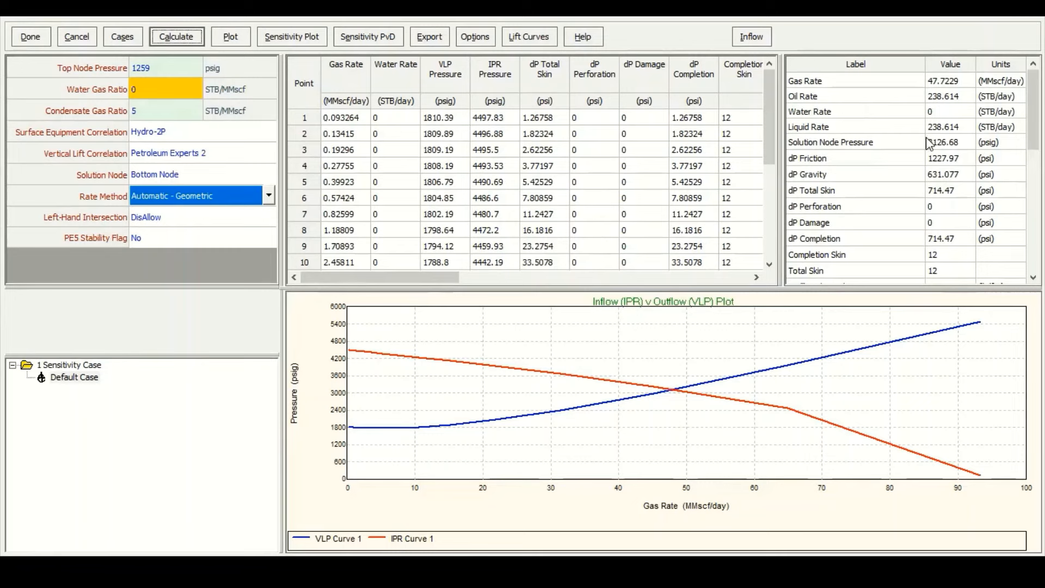
{"action": "scroll", "coordinate": [928, 143], "scroll_direction": "down", "scroll_amount": 4}
{"action": "scroll", "coordinate": [929, 143], "scroll_direction": "up", "scroll_amount": 4}
{"action": "left_click", "coordinate": [811, 144]}
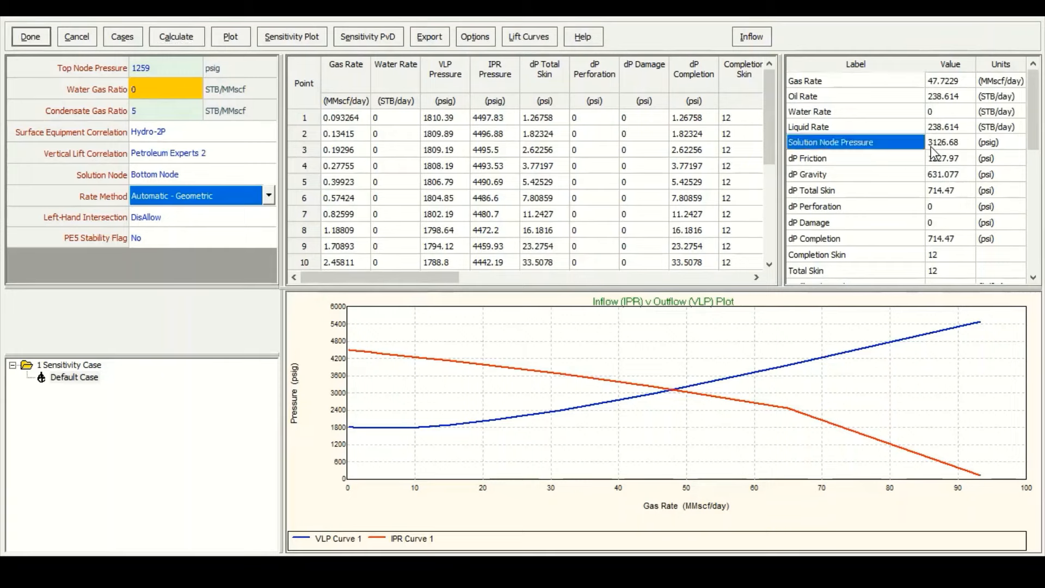
View the system plot of VLP and IPR pressure against gas rate.
{"action": "left_click", "coordinate": [234, 38]}
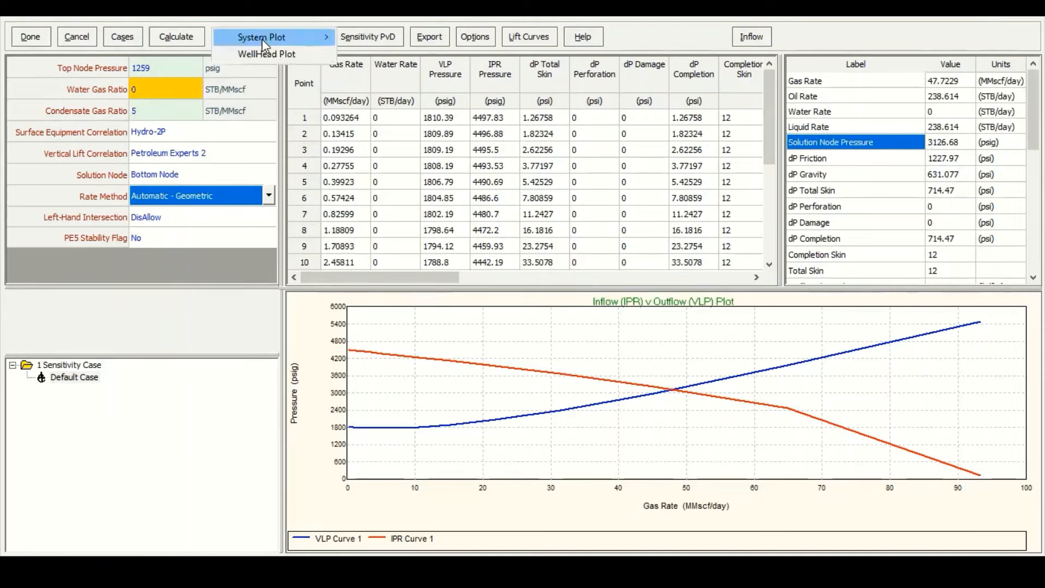
{"action": "mouse_move", "coordinate": [263, 39]}
{"action": "left_click", "coordinate": [411, 36]}
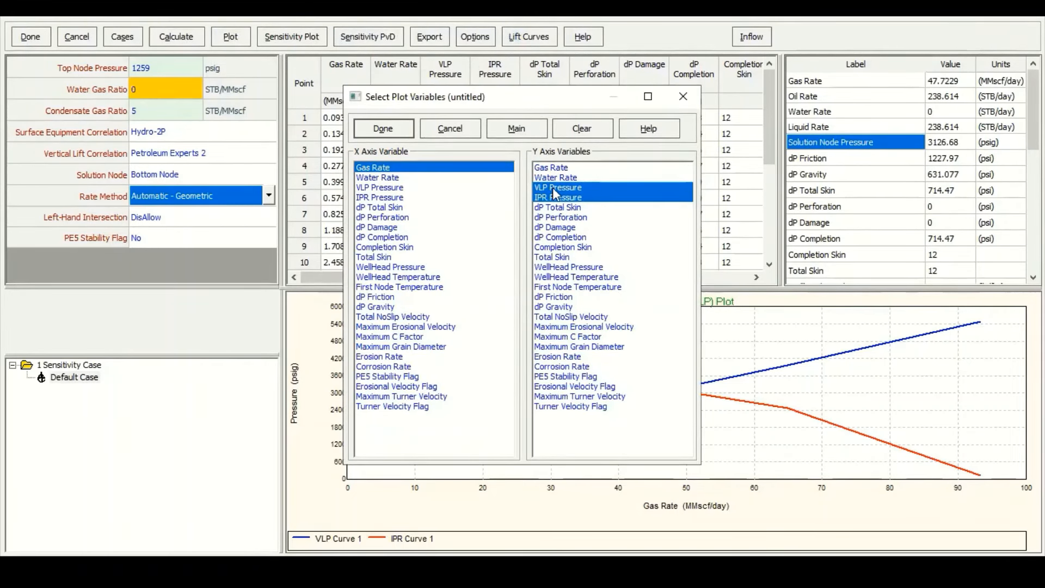
{"action": "left_click", "coordinate": [391, 131]}
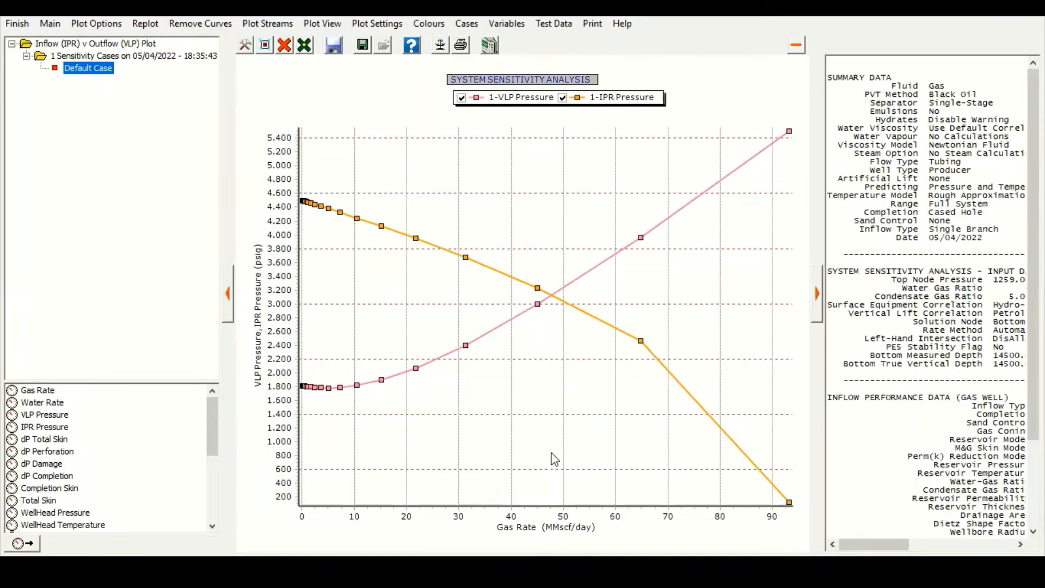
{"action": "left_click", "coordinate": [18, 24]}
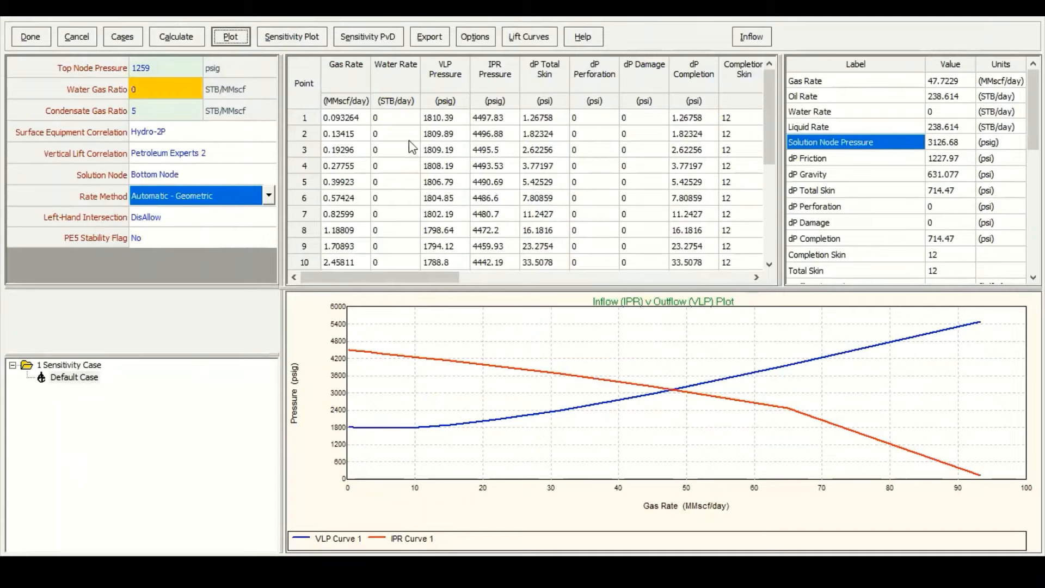
Choose Reservoir Pressure as the first sensitivity variable for the system calculation cases.
{"action": "left_click", "coordinate": [122, 36]}
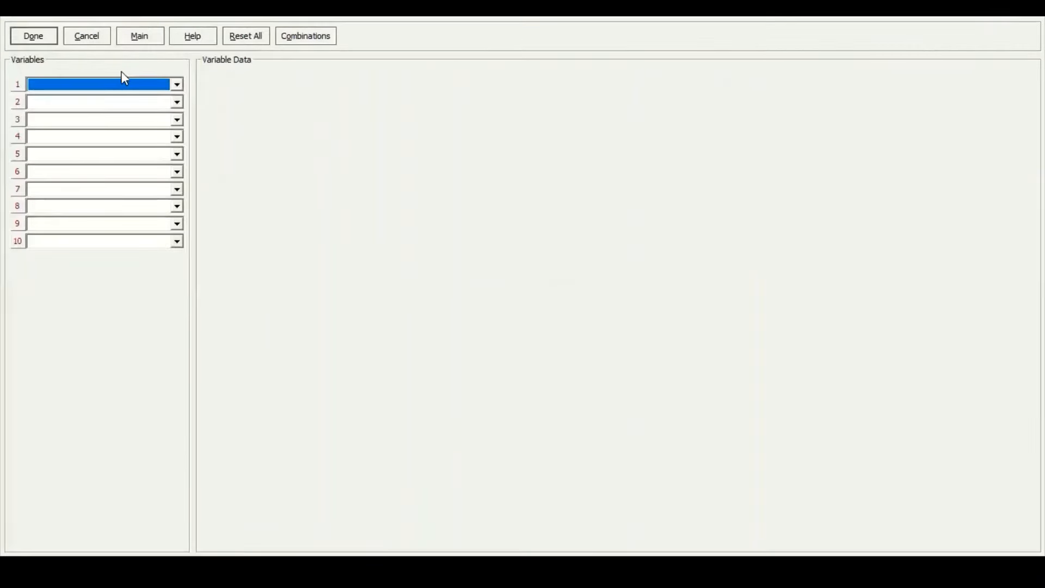
{"action": "left_click", "coordinate": [115, 85]}
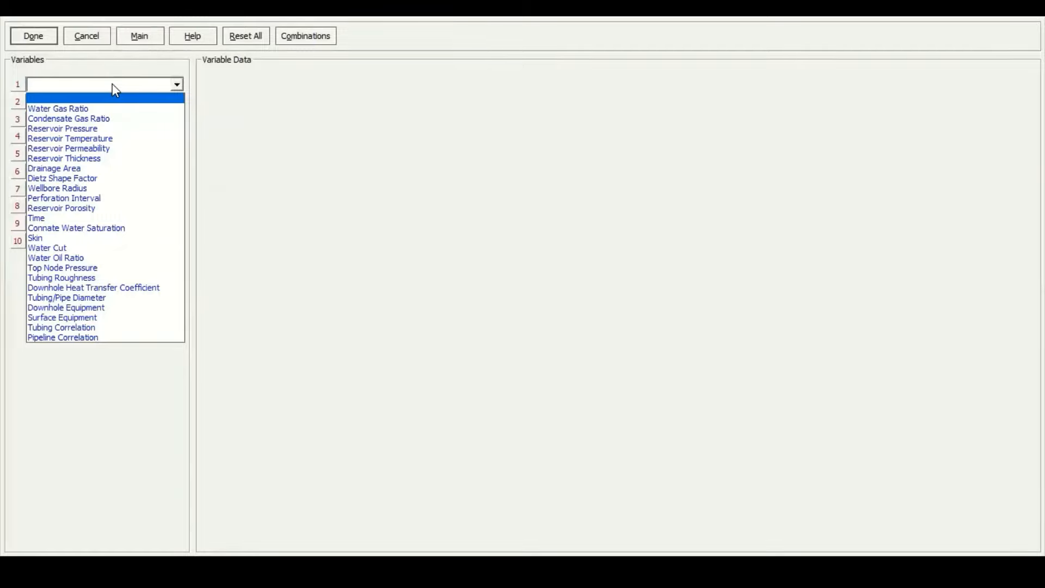
{"action": "left_click", "coordinate": [76, 129]}
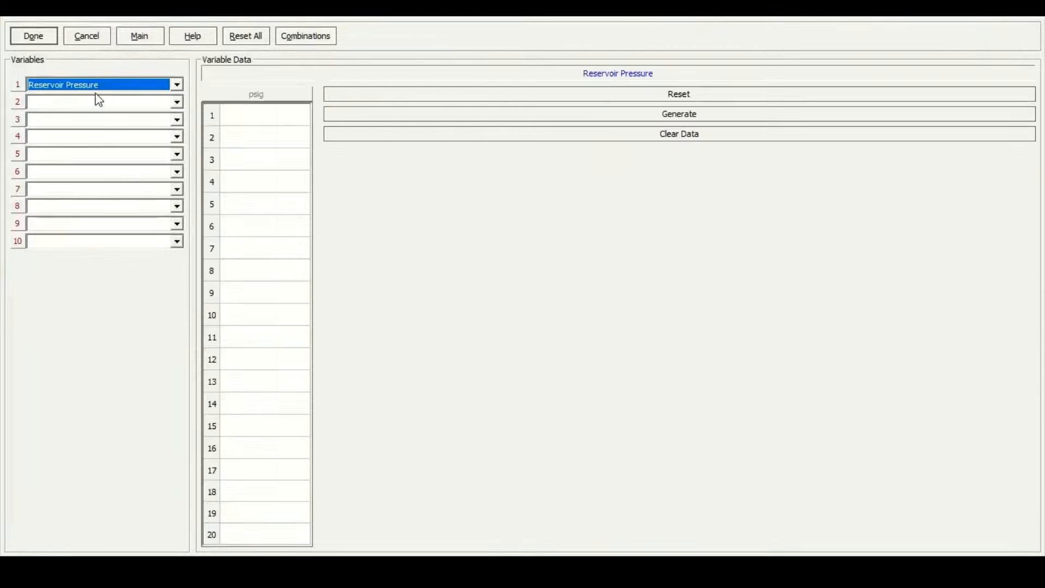
Enter reservoir pressure cases of 4500, 3000, 2000 and 1500 psig, and accept the sensitivity cases.
{"action": "left_click", "coordinate": [269, 114]}
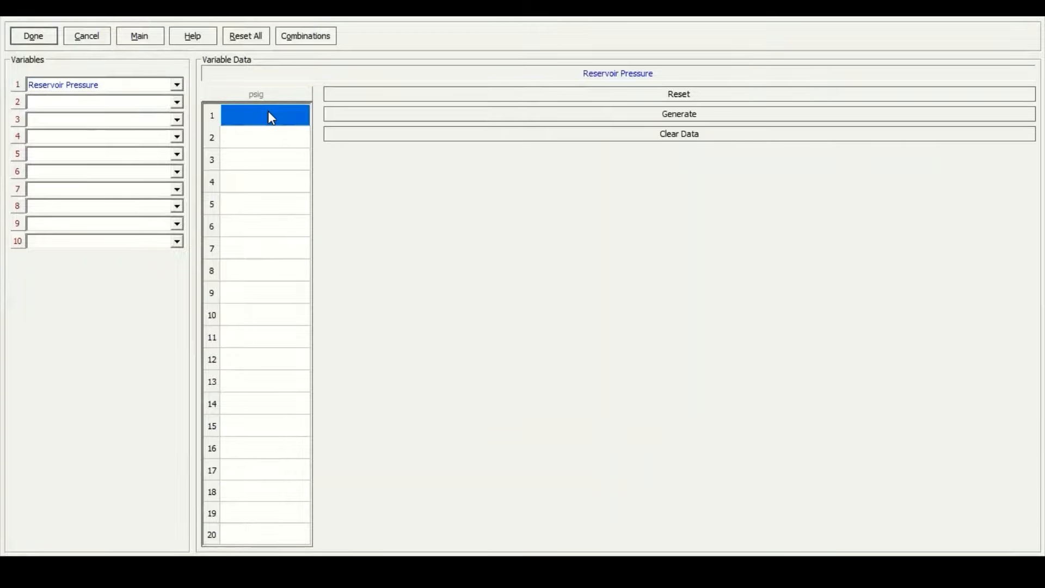
{"action": "type", "text": "125"}
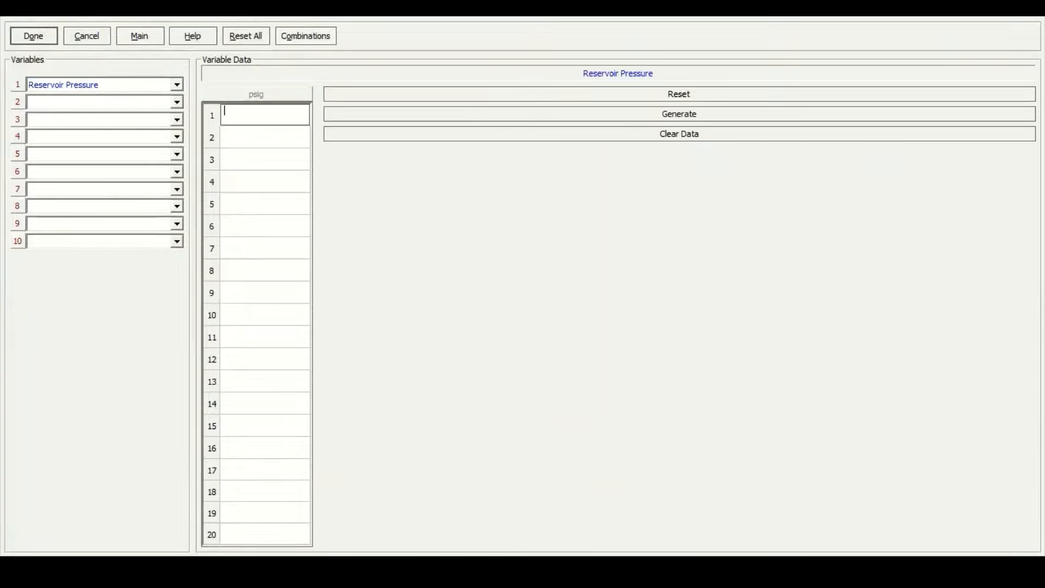
{"action": "type", "text": "00"}
{"action": "key", "text": "Return"}
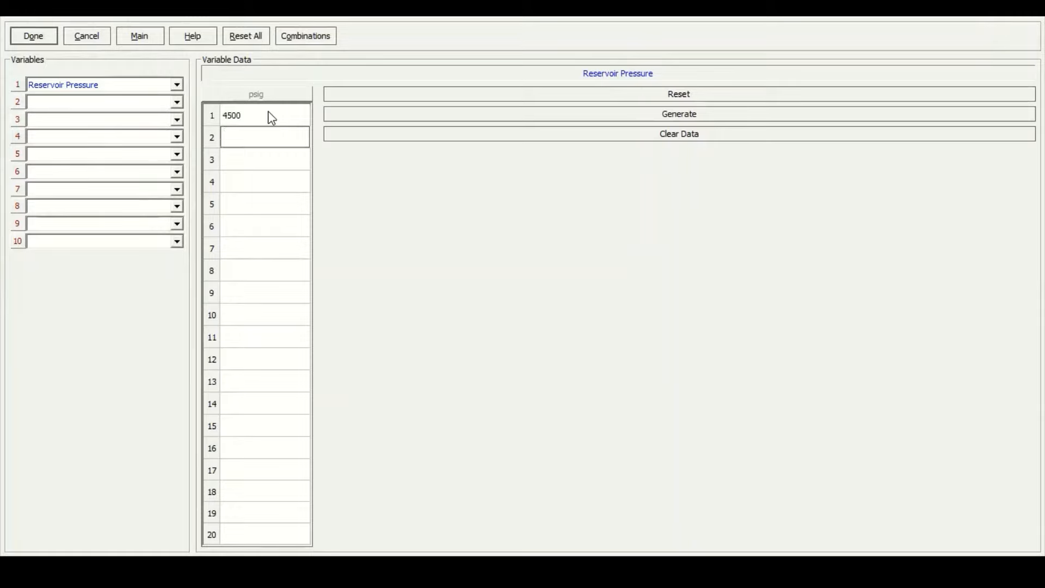
{"action": "type", "text": "3000"}
{"action": "key", "text": "Return"}
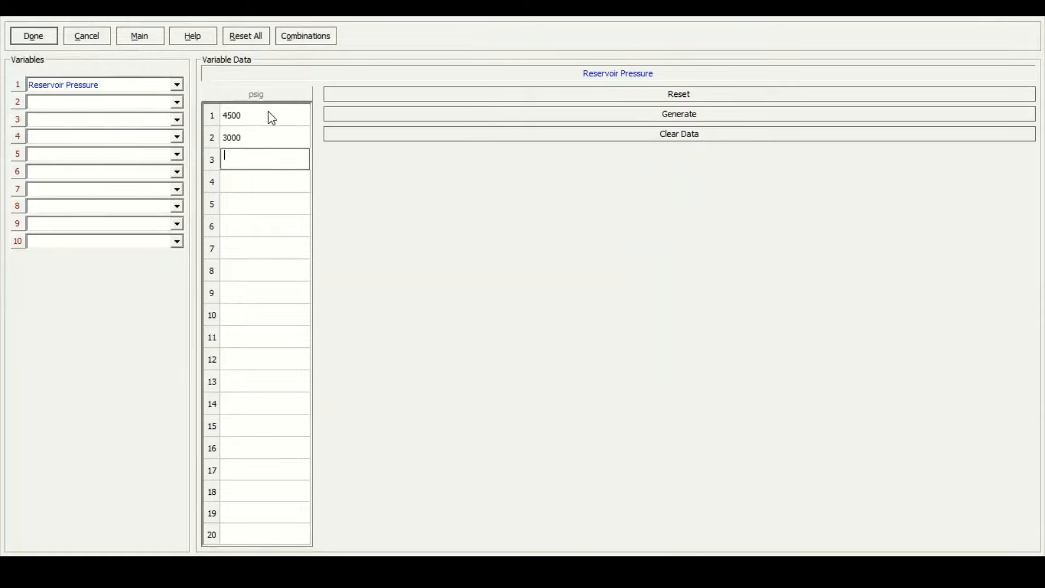
{"action": "type", "text": "25"}
{"action": "type", "text": "000"}
{"action": "key", "text": "Return"}
{"action": "type", "text": "12"}
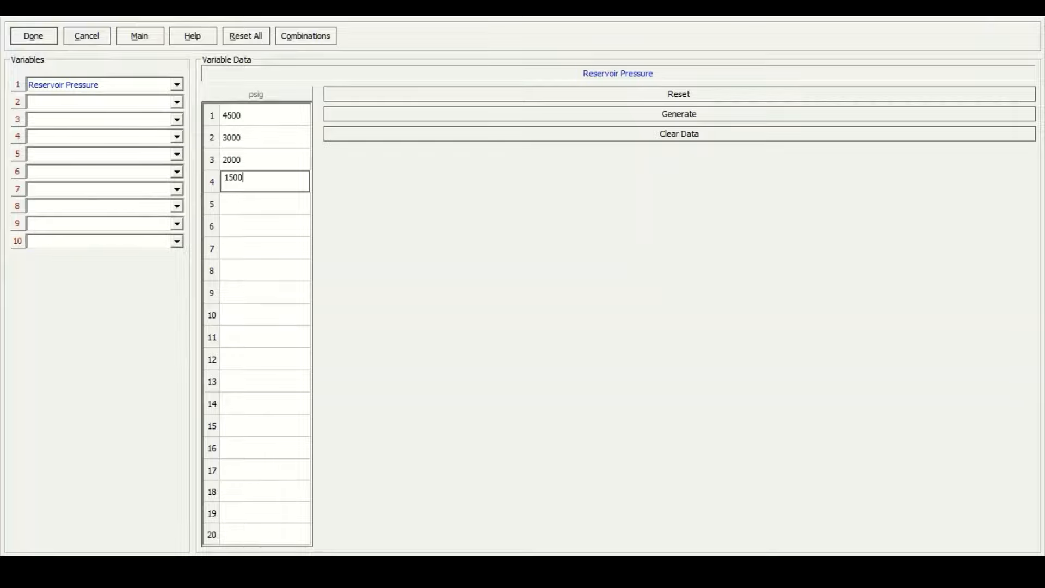
{"action": "type", "text": "00"}
{"action": "left_click", "coordinate": [237, 211]}
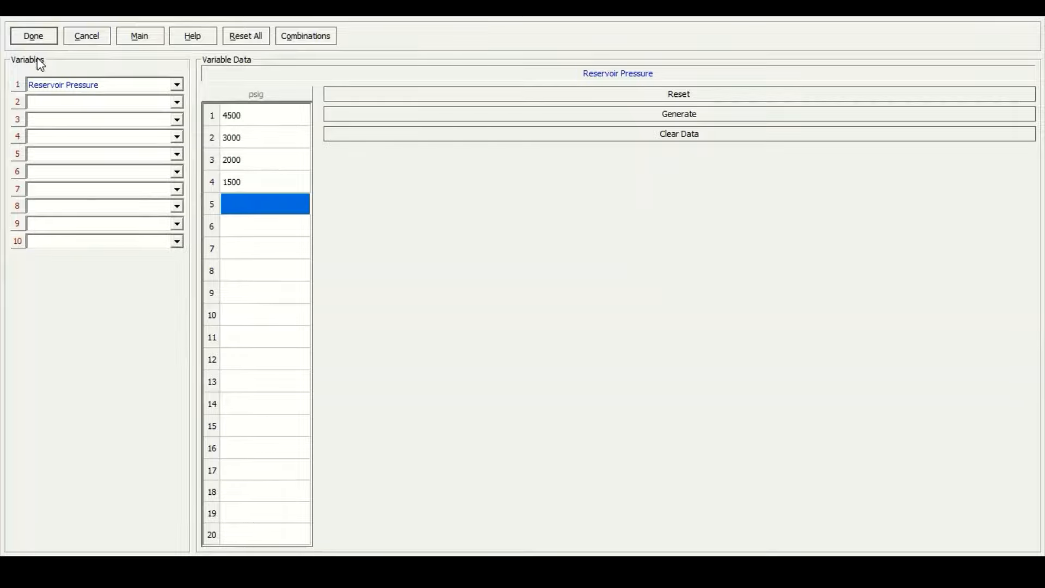
{"action": "left_click", "coordinate": [37, 36]}
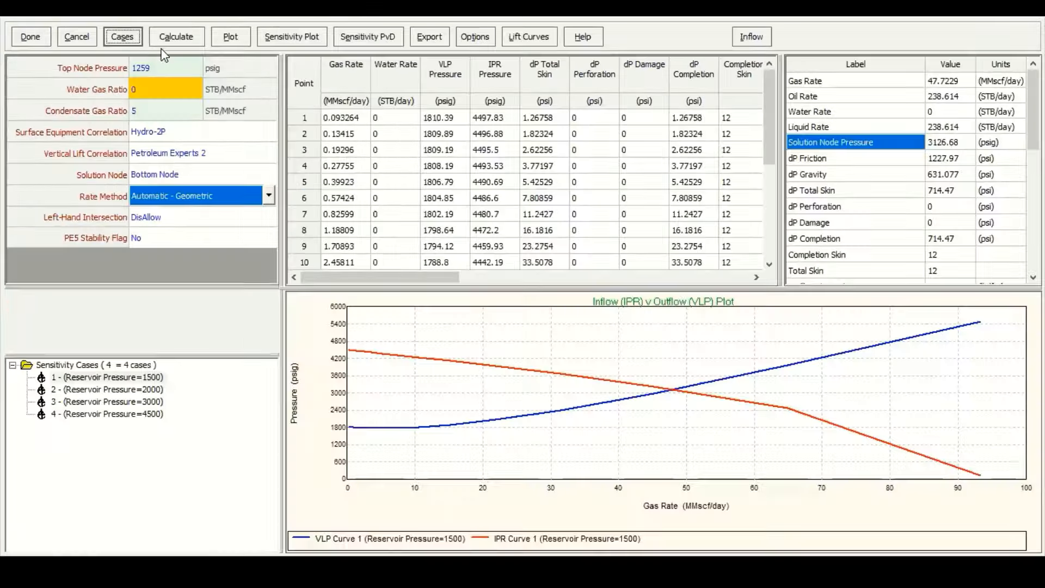
Run the system calculation for the reservoir pressure cases with the calculating data shown.
{"action": "left_click", "coordinate": [201, 39]}
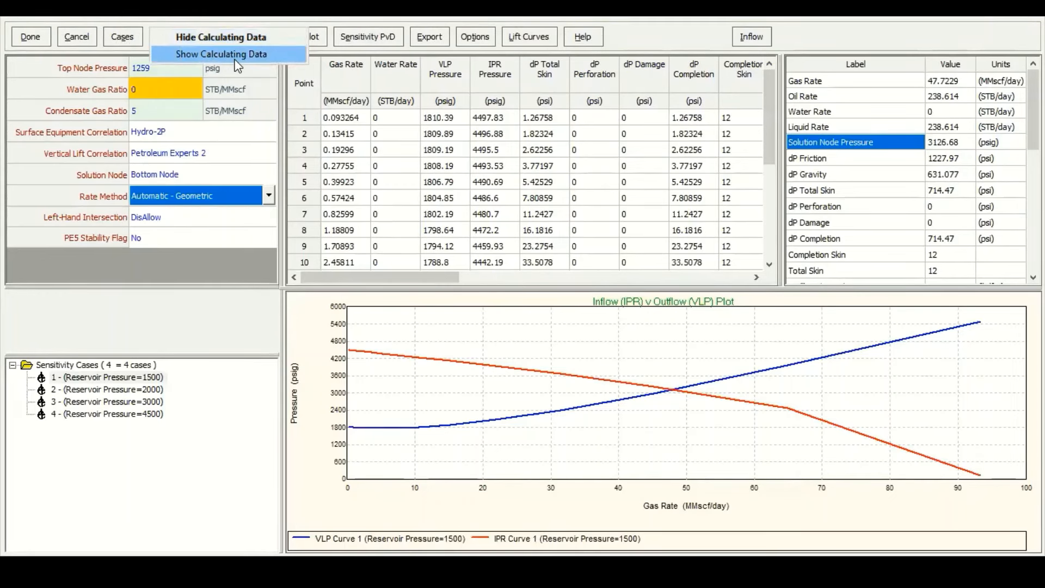
{"action": "left_click", "coordinate": [236, 57]}
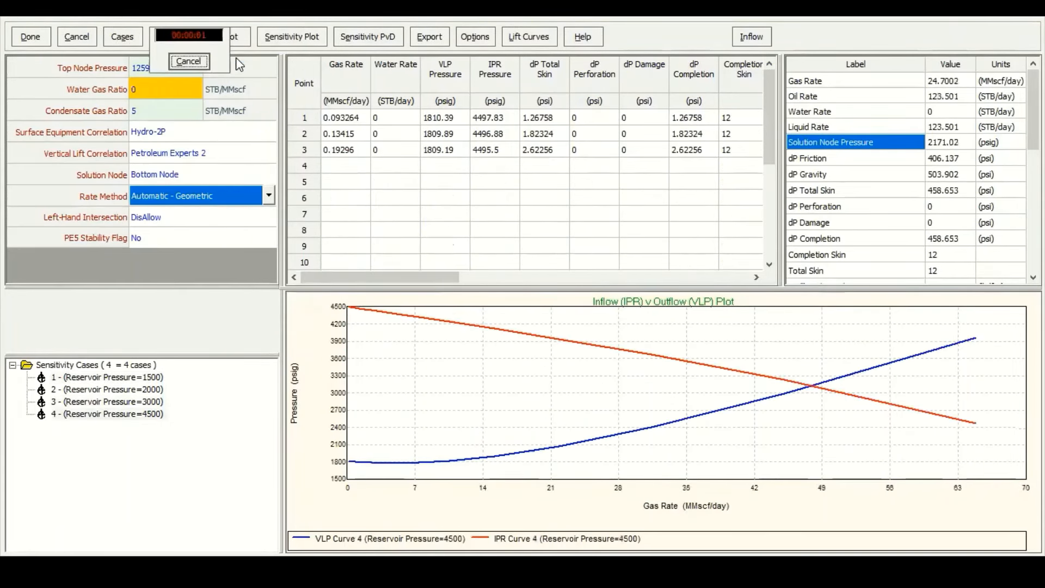
{"action": "left_click", "coordinate": [621, 317]}
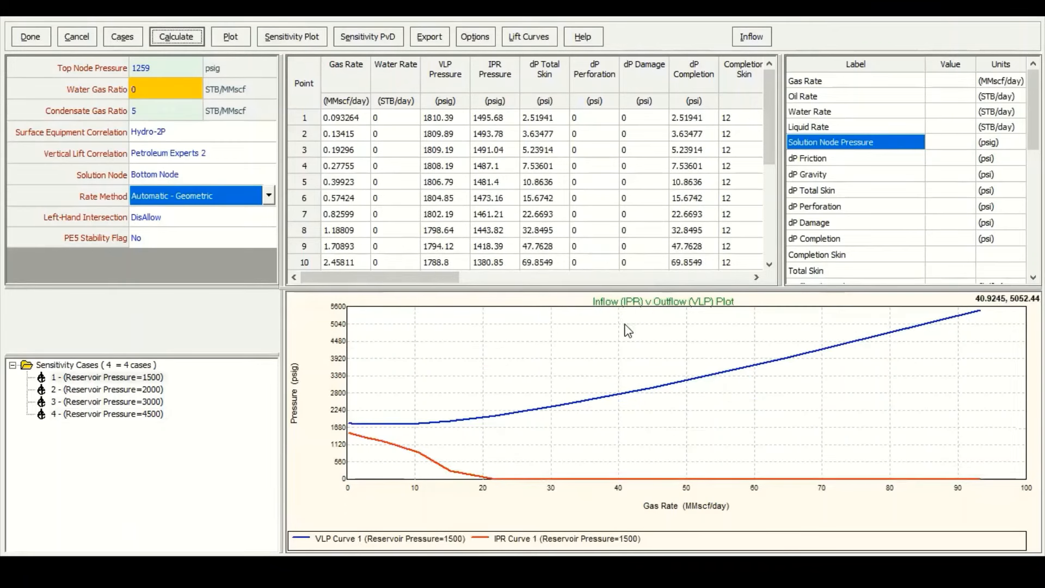
Examine the solution results and IPR/VLP curves for the 4500, 3000, 2000 and 1500 psig reservoir pressure cases.
{"action": "left_click", "coordinate": [147, 415]}
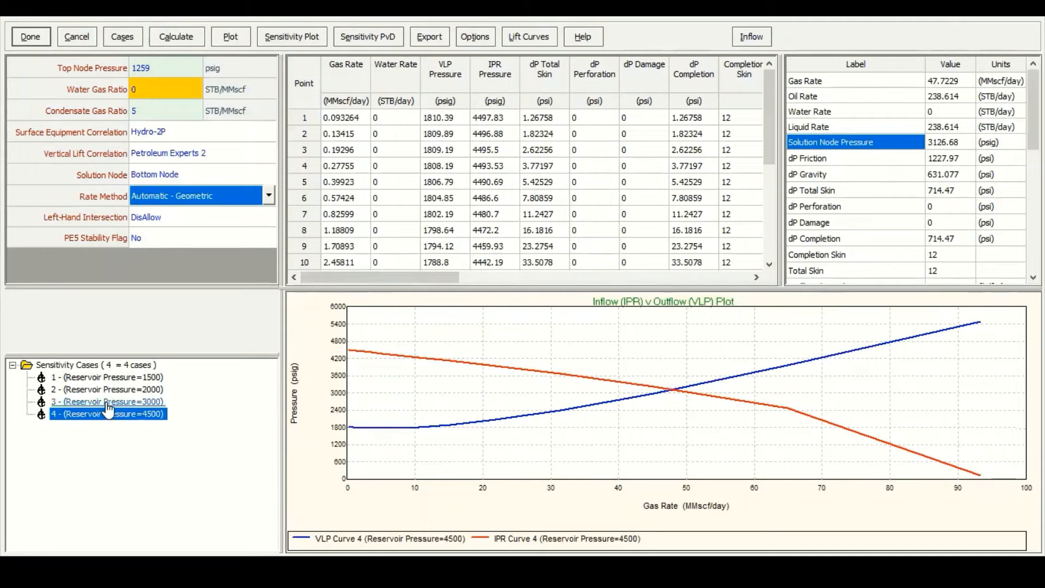
{"action": "left_click", "coordinate": [152, 403]}
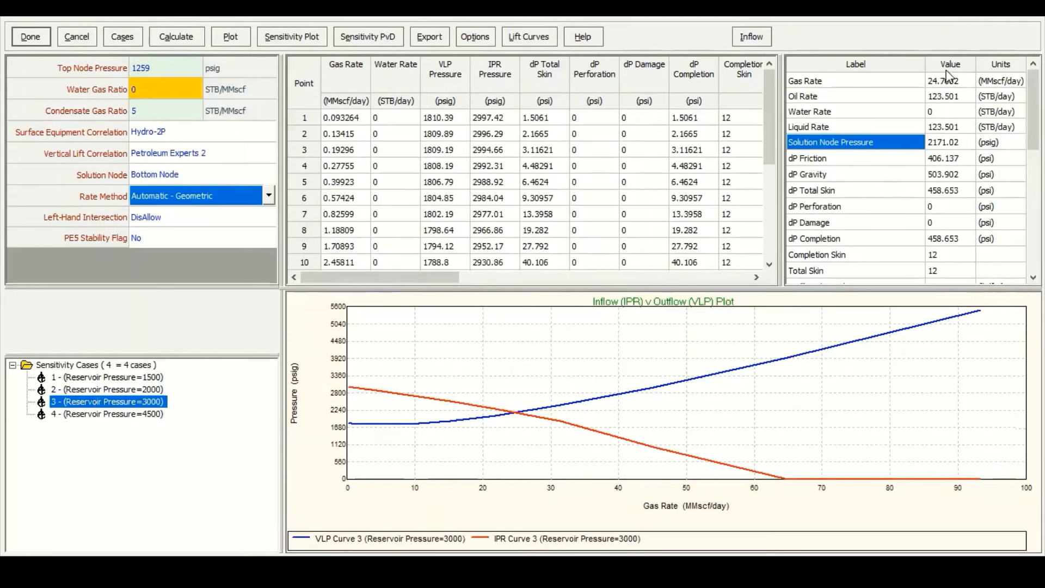
{"action": "left_click", "coordinate": [147, 390]}
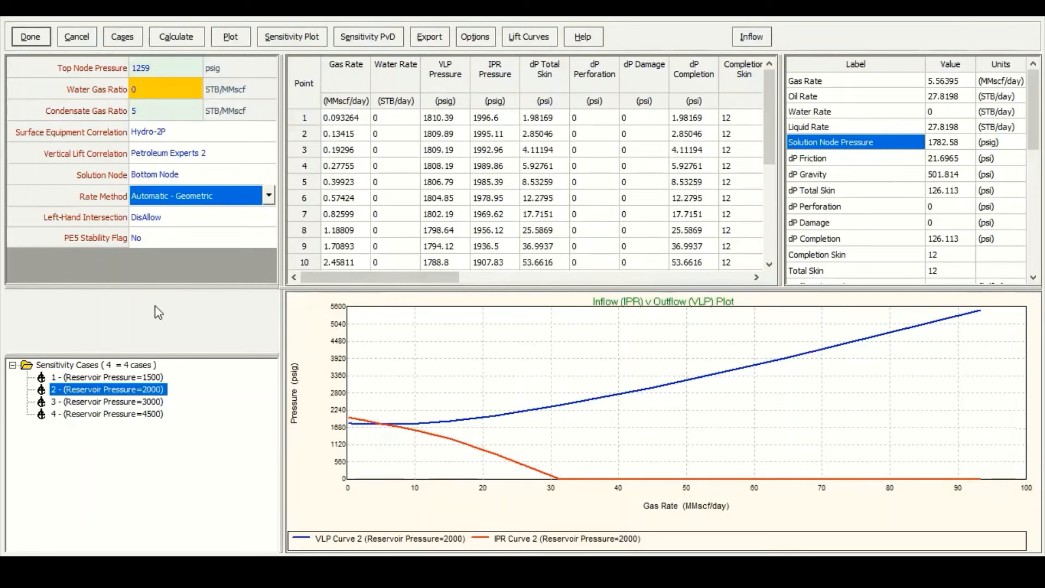
{"action": "left_click", "coordinate": [147, 377]}
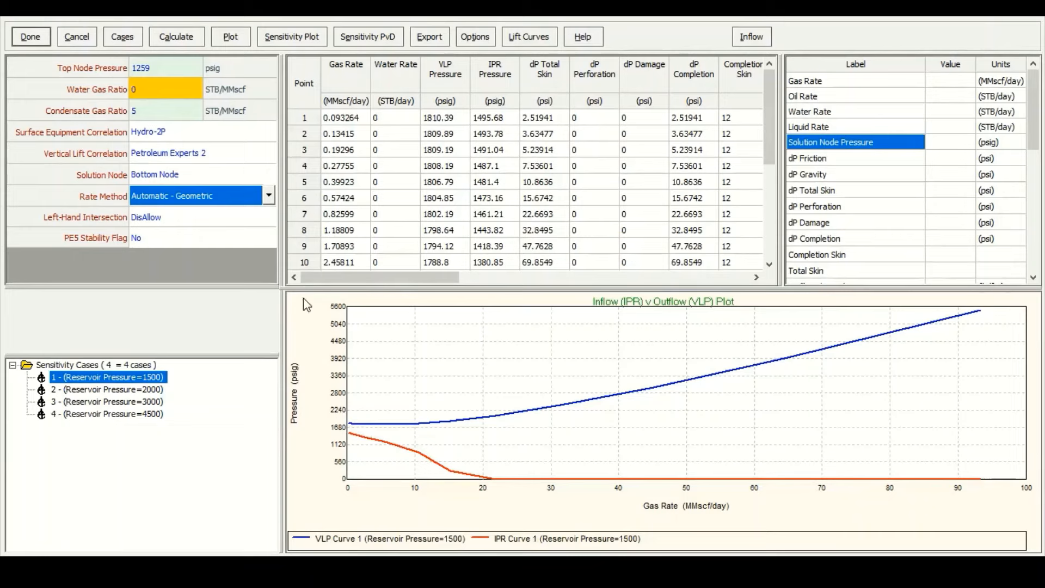
View the sensitivity plot and the combined system plot of all reservoir pressure cases, and return to the calculation screen.
{"action": "left_click", "coordinate": [287, 41]}
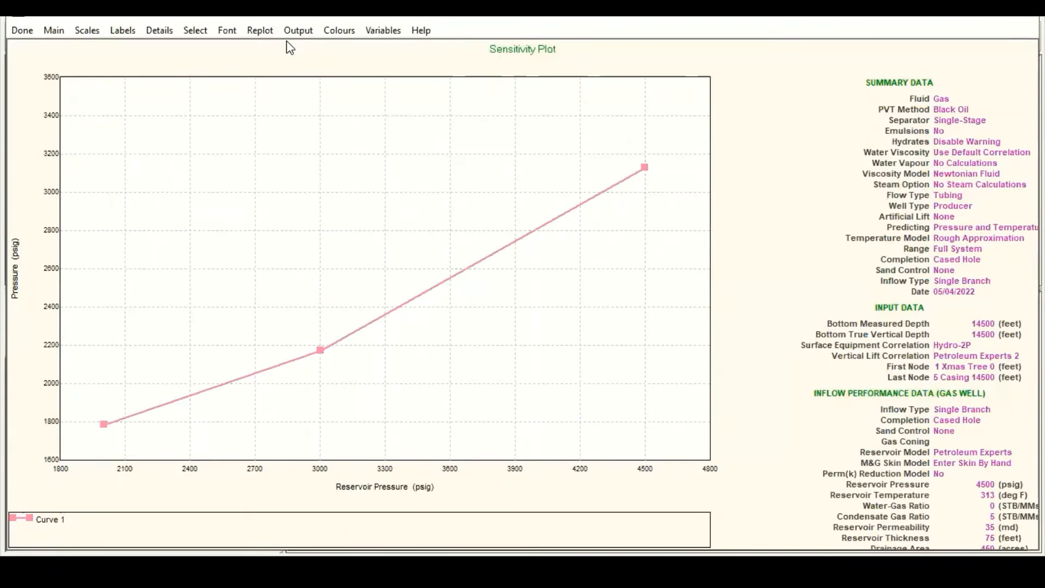
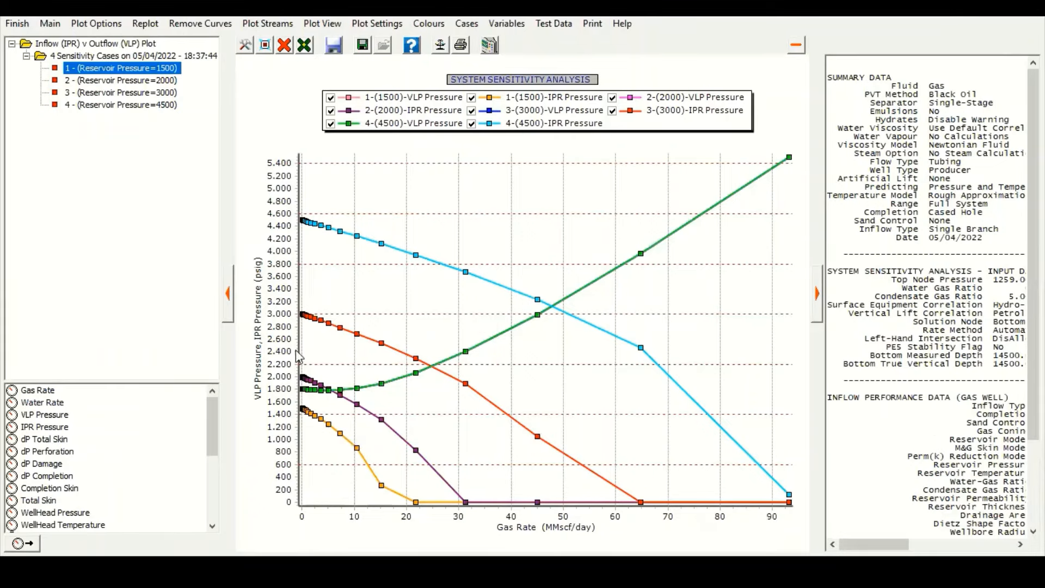
{"action": "left_click", "coordinate": [16, 24]}
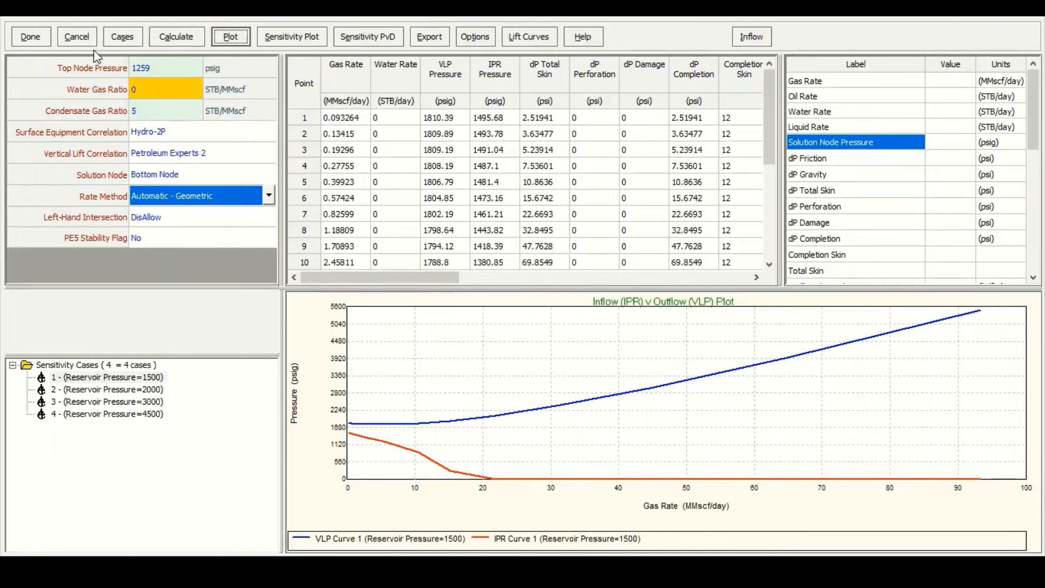
Replace Reservoir Pressure with Water Gas Ratio as the first sensitivity variable.
{"action": "left_click", "coordinate": [136, 37]}
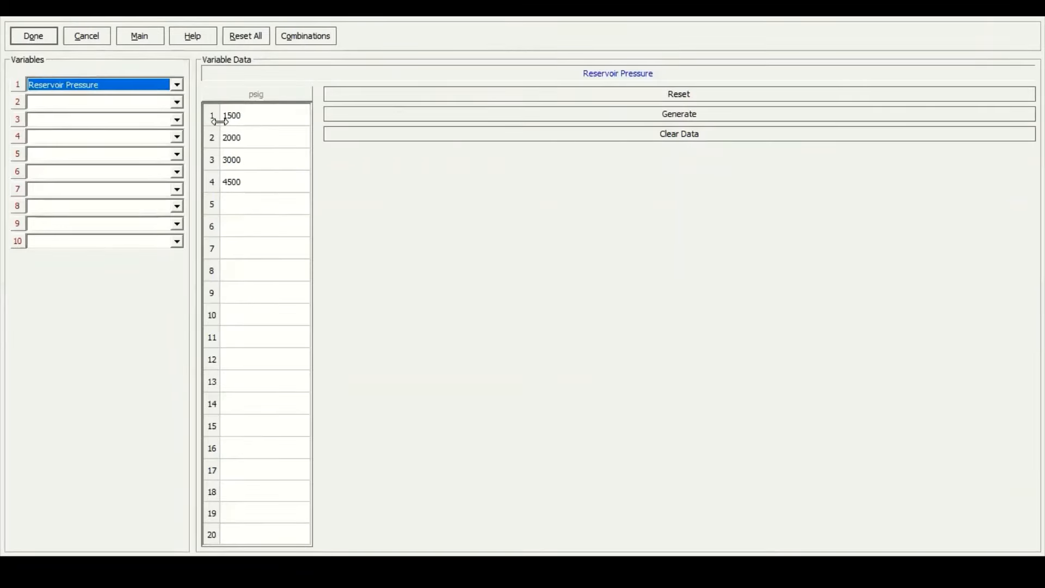
{"action": "left_click", "coordinate": [130, 87]}
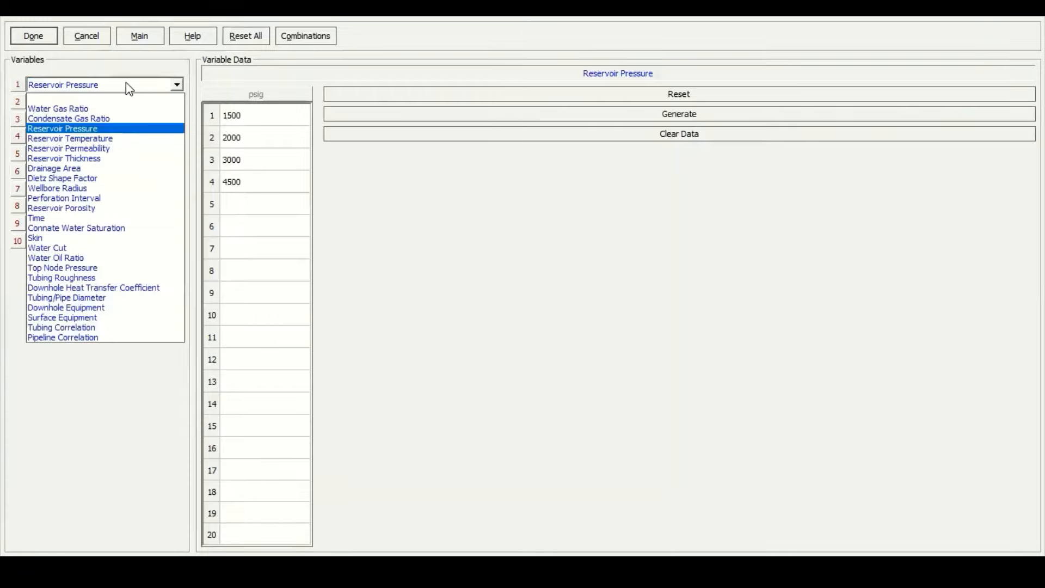
{"action": "left_click", "coordinate": [100, 118]}
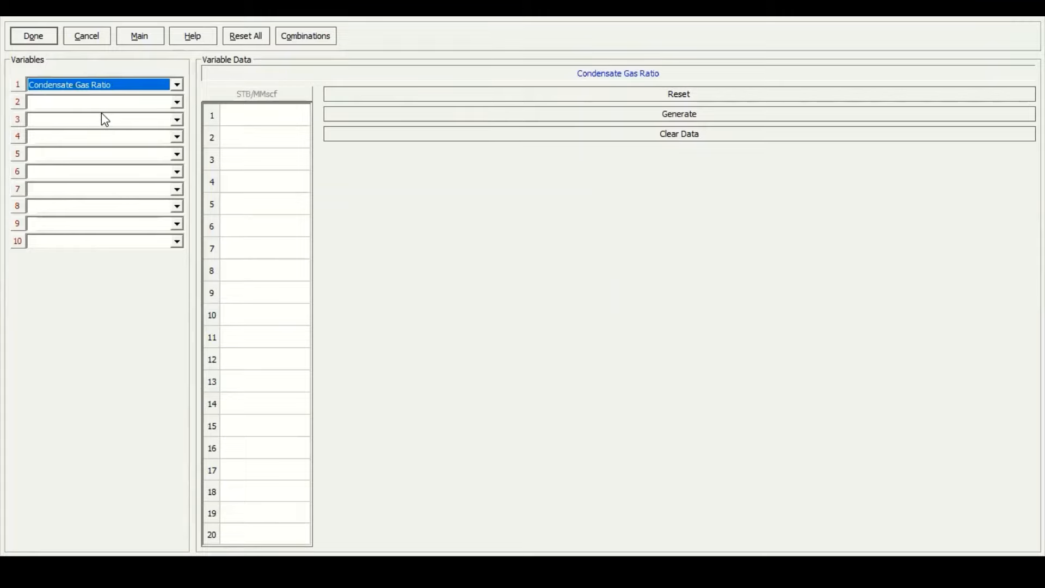
{"action": "left_click", "coordinate": [125, 84]}
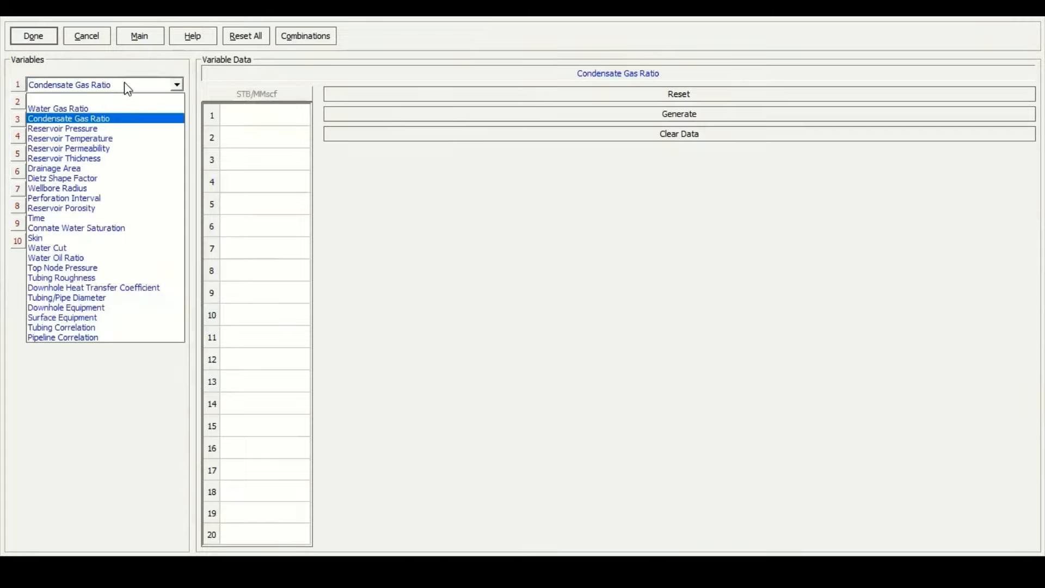
{"action": "left_click", "coordinate": [92, 104]}
Enter water gas ratio cases of 0, 5, 10, 20 and 50 STB/MMscf, and accept the sensitivity cases.
{"action": "left_click", "coordinate": [285, 119]}
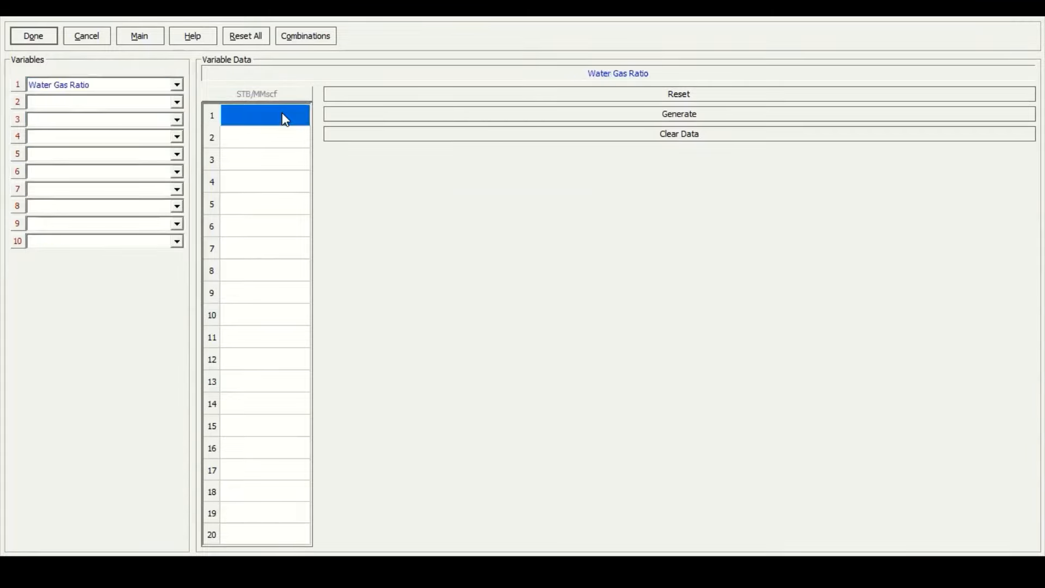
{"action": "type", "text": "0"}
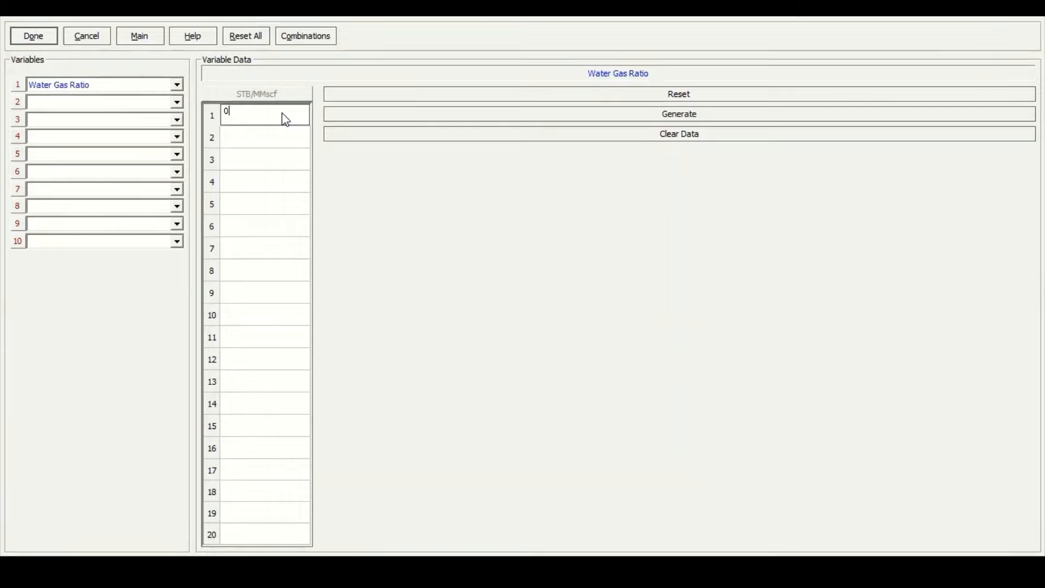
{"action": "key", "text": "Return"}
{"action": "type", "text": "5"}
{"action": "key", "text": "Return"}
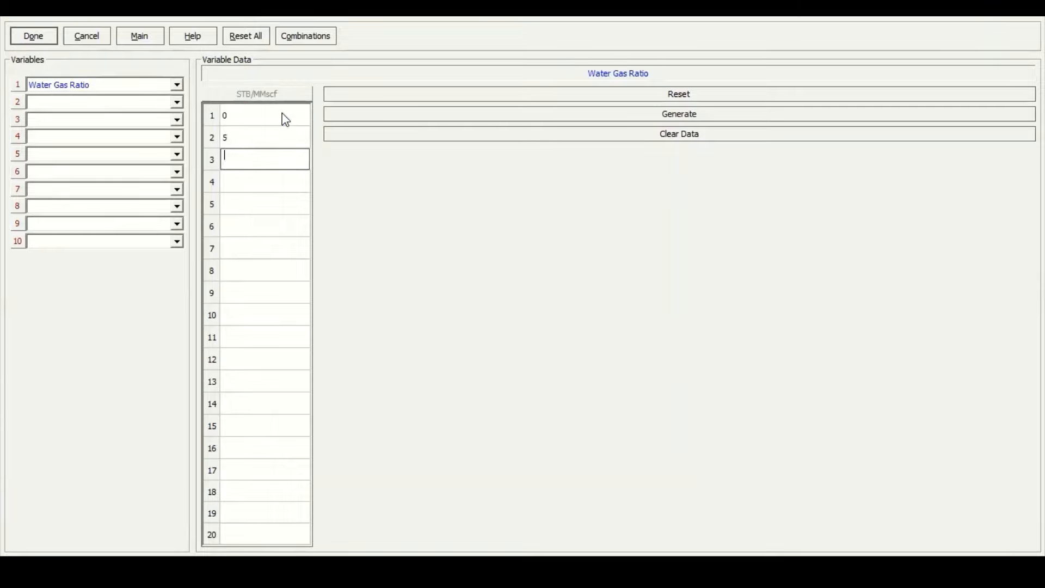
{"action": "type", "text": "19"}
{"action": "key", "text": "BackSpace"}
{"action": "key", "text": "BackSpace"}
{"action": "type", "text": "10"}
{"action": "key", "text": "Return"}
{"action": "type", "text": "20"}
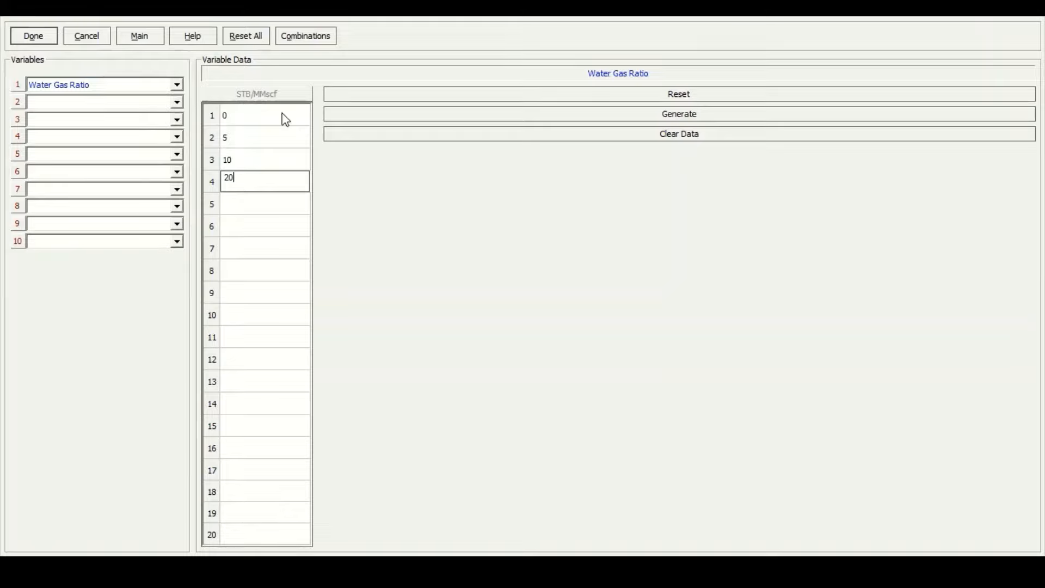
{"action": "key", "text": "Return"}
{"action": "type", "text": "50"}
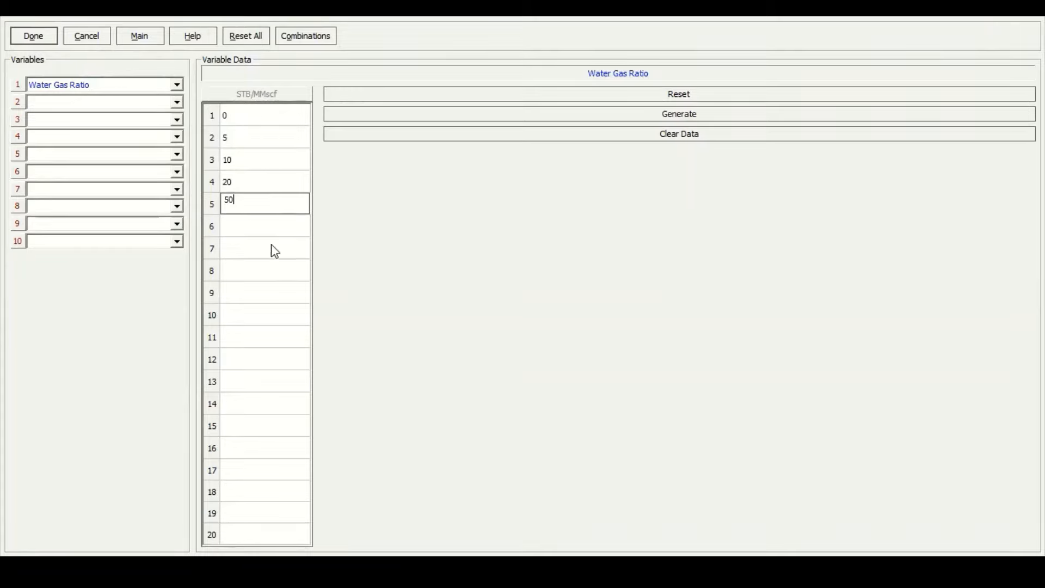
{"action": "left_click", "coordinate": [266, 216]}
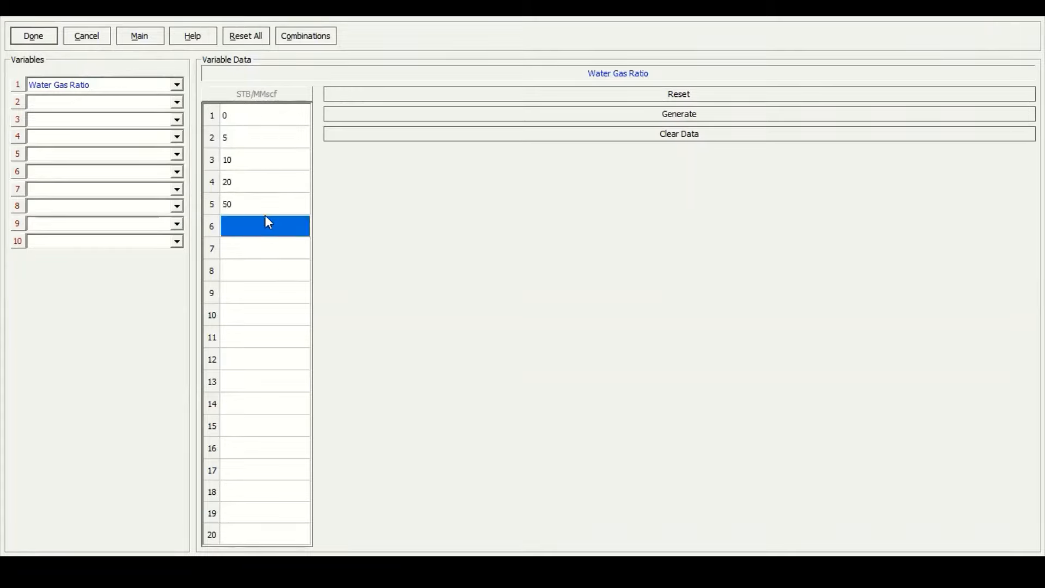
{"action": "left_click", "coordinate": [46, 40]}
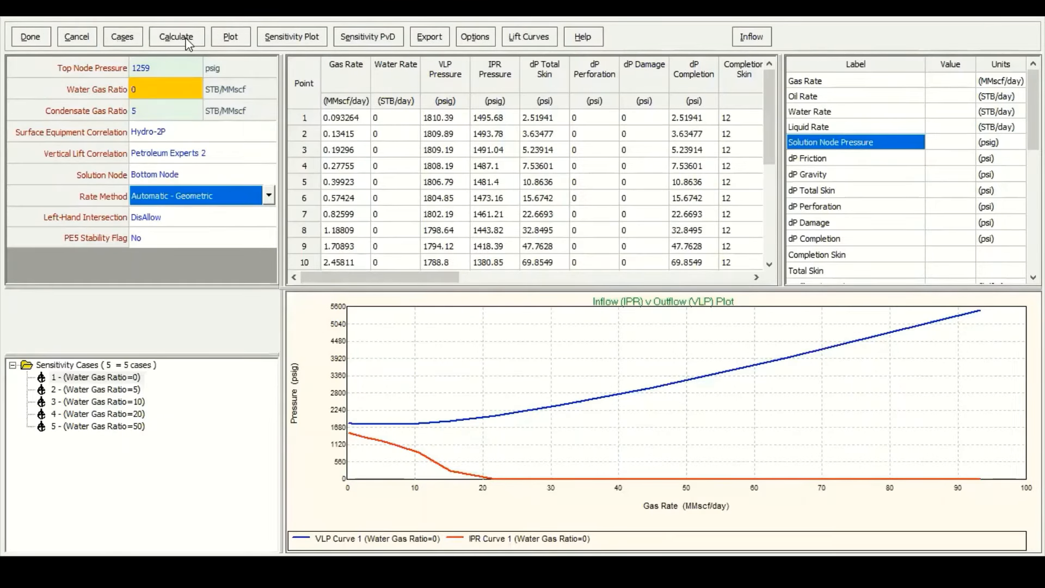
Run the system calculation for the water gas ratio cases with the calculating data shown, and examine the zero water gas ratio case.
{"action": "left_click", "coordinate": [177, 37]}
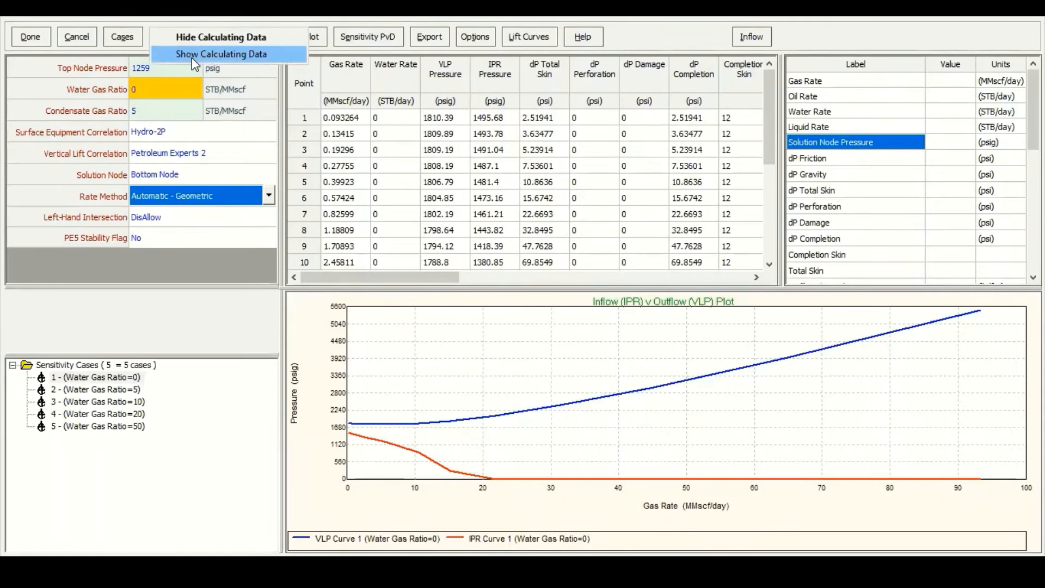
{"action": "left_click", "coordinate": [191, 54]}
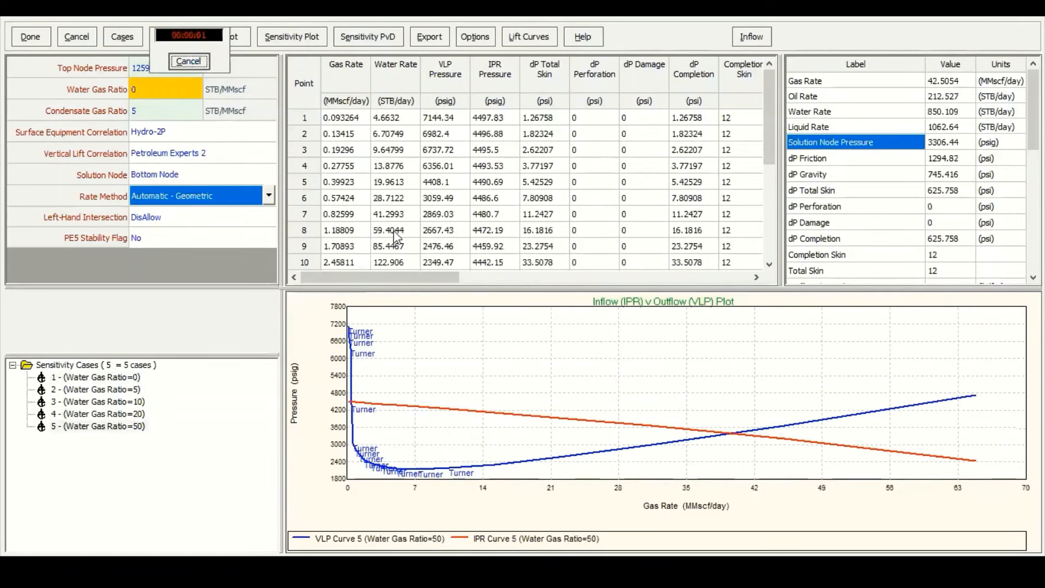
{"action": "left_click", "coordinate": [617, 317]}
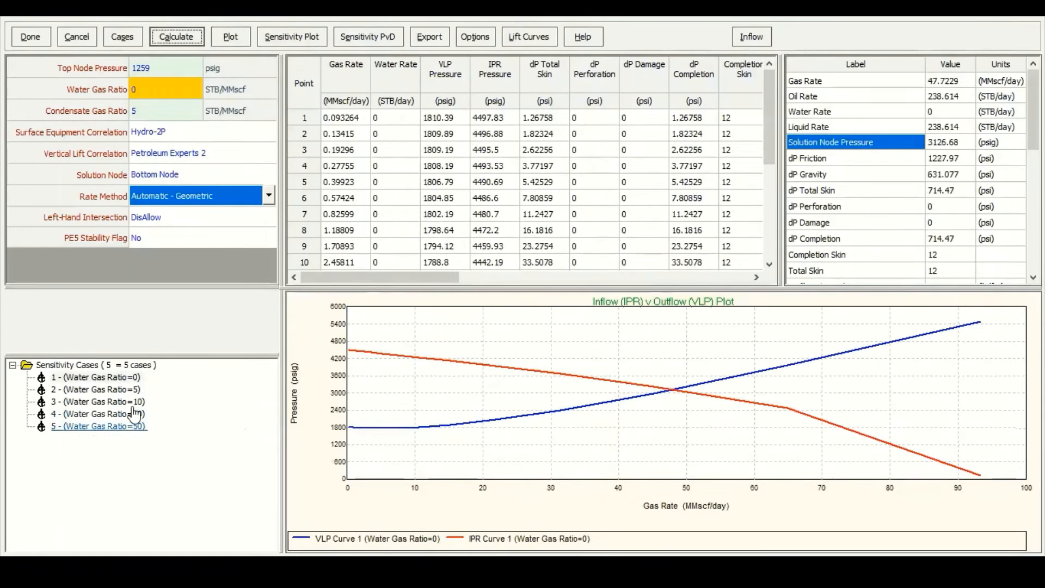
{"action": "left_click", "coordinate": [126, 379]}
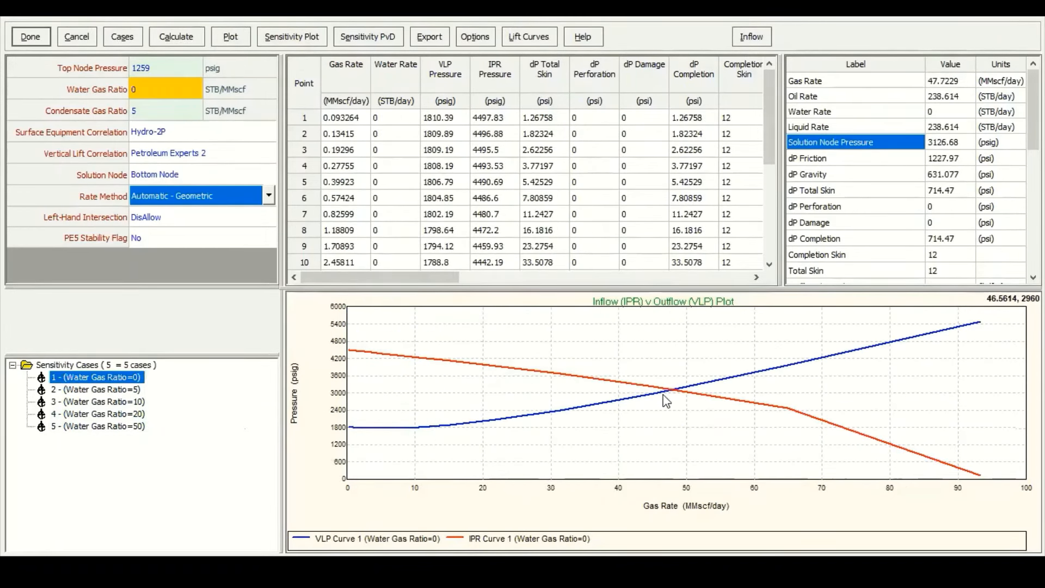
Examine the inflow and outflow plots and solution results of the water gas ratio cases 5, 10, 20 and 50.
{"action": "left_click", "coordinate": [95, 389]}
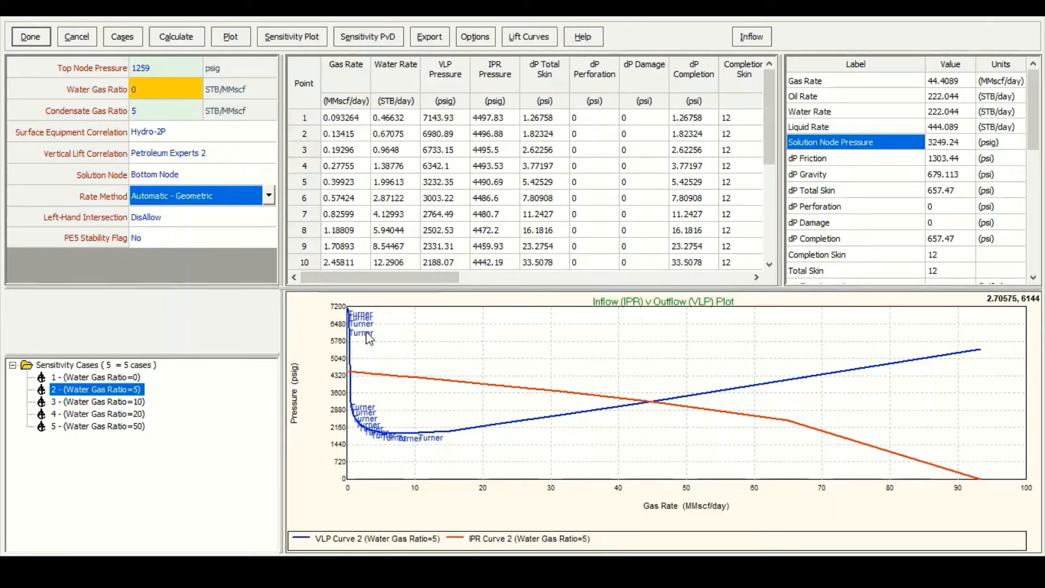
{"action": "left_click", "coordinate": [117, 403]}
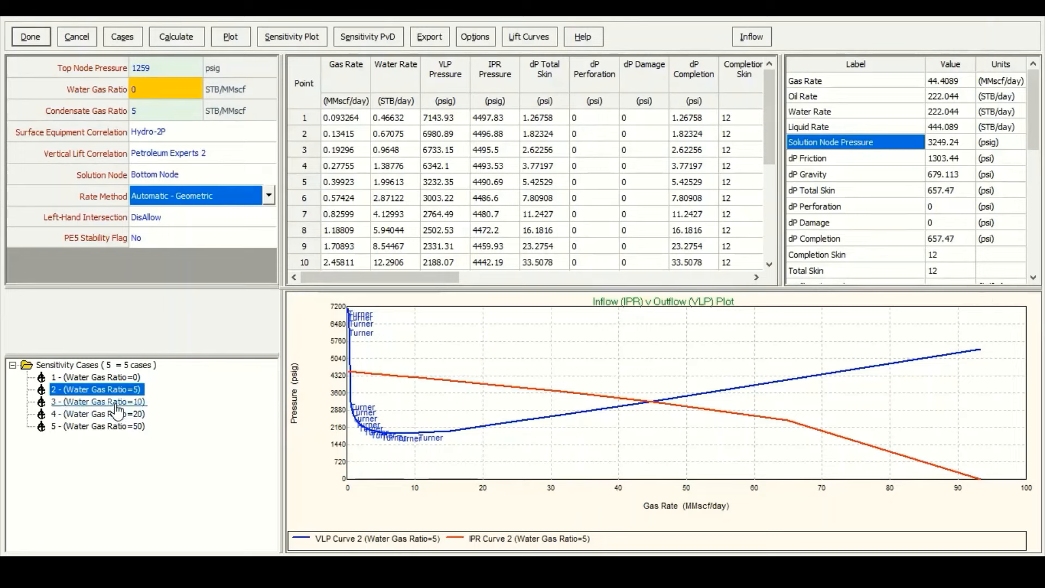
{"action": "left_click", "coordinate": [118, 414]}
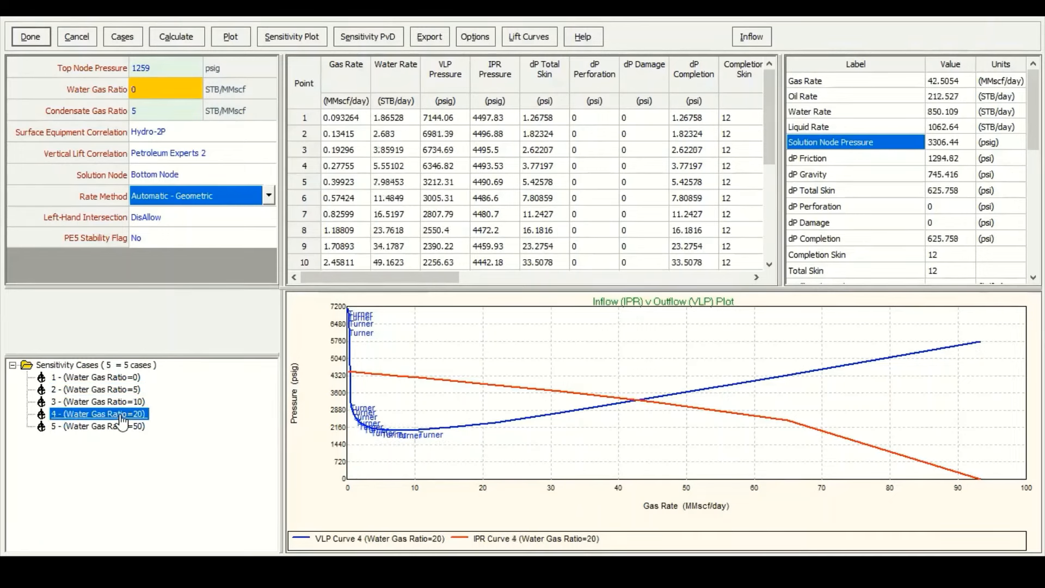
{"action": "left_click", "coordinate": [126, 429]}
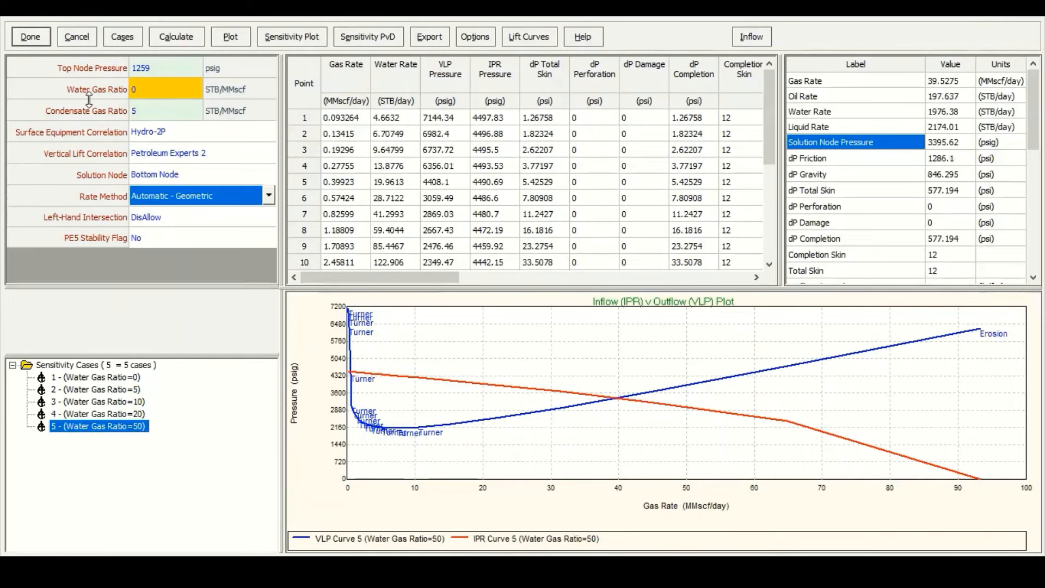
Reset all sensitivity variables in the system calculation and accept, so that only the default case is used.
{"action": "left_click", "coordinate": [125, 39]}
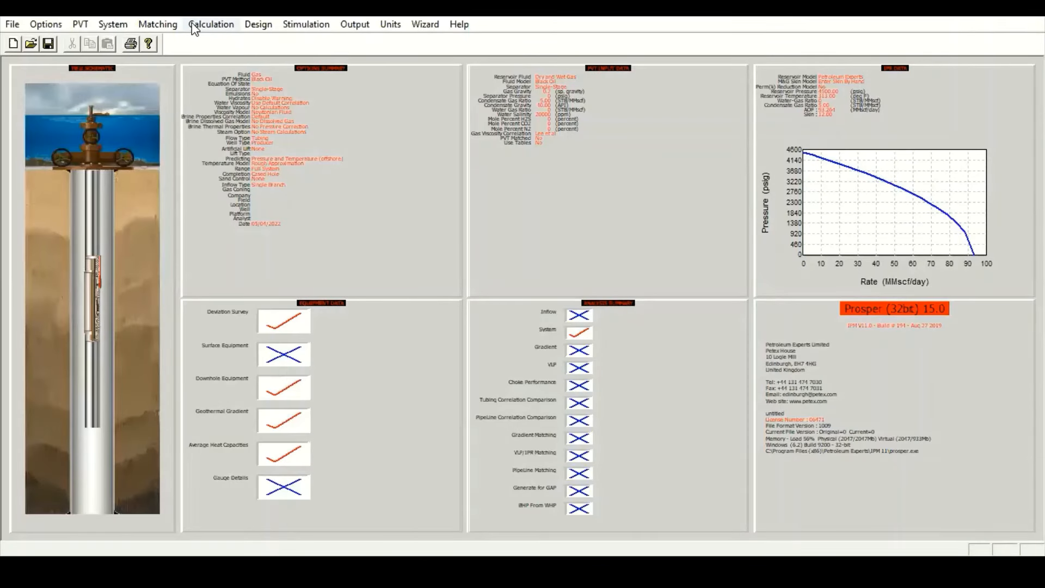
{"action": "left_click", "coordinate": [210, 23]}
{"action": "left_click", "coordinate": [226, 65]}
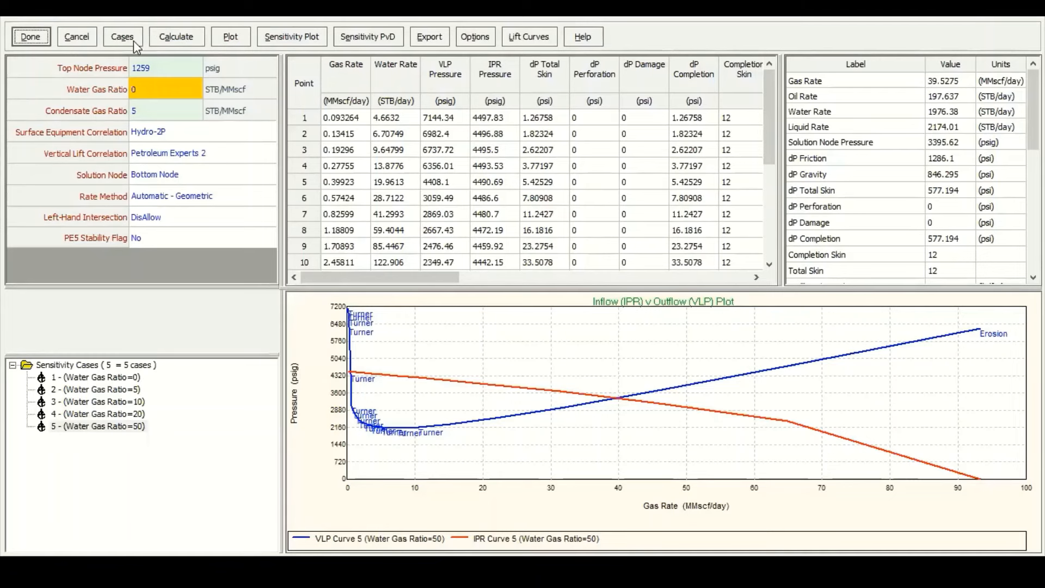
{"action": "left_click", "coordinate": [122, 36]}
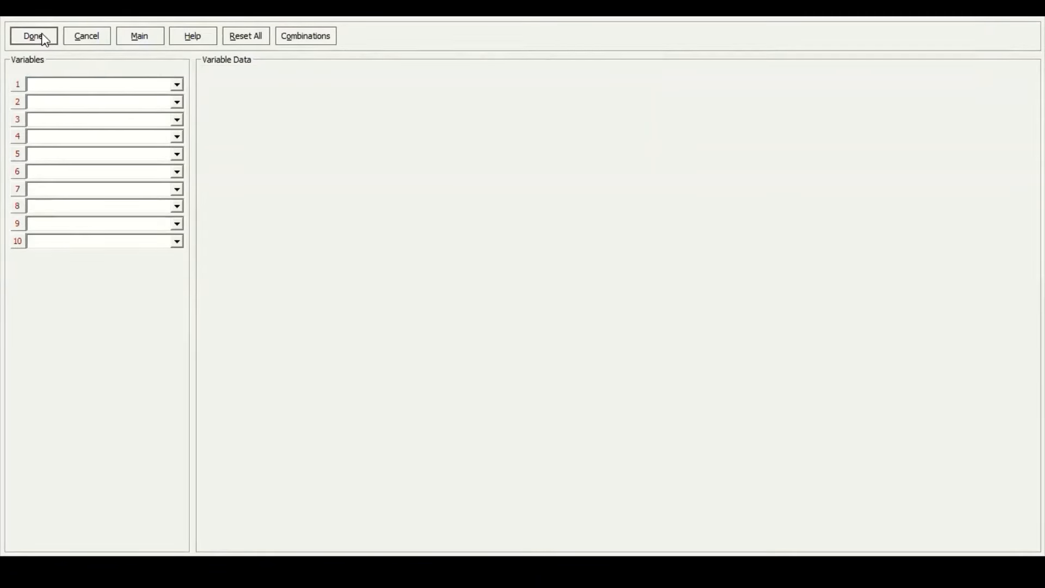
{"action": "left_click", "coordinate": [34, 36]}
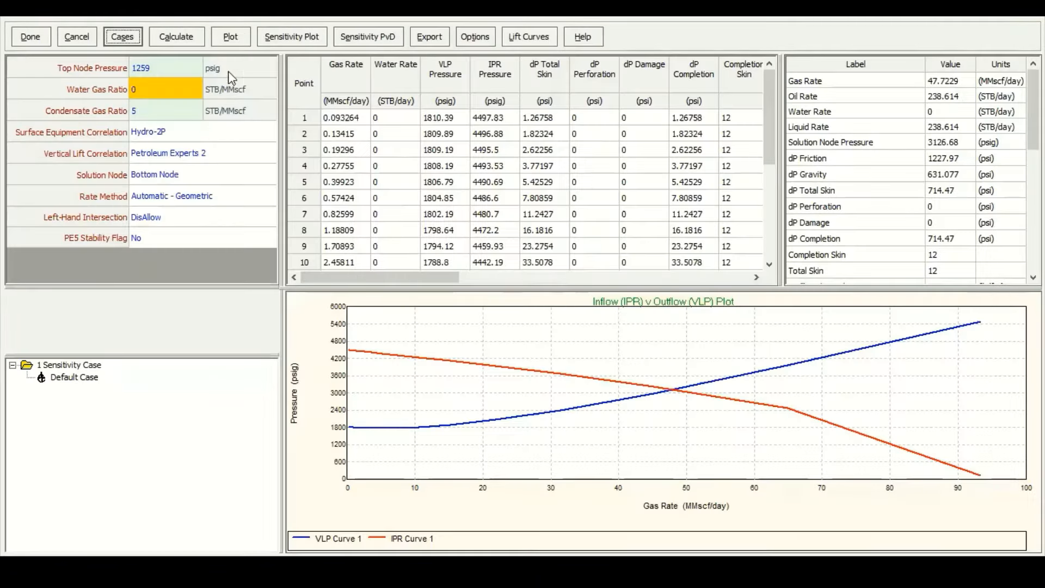
Recalculate the default system case with the calculating data shown, and return to the main screen.
{"action": "left_click", "coordinate": [194, 41]}
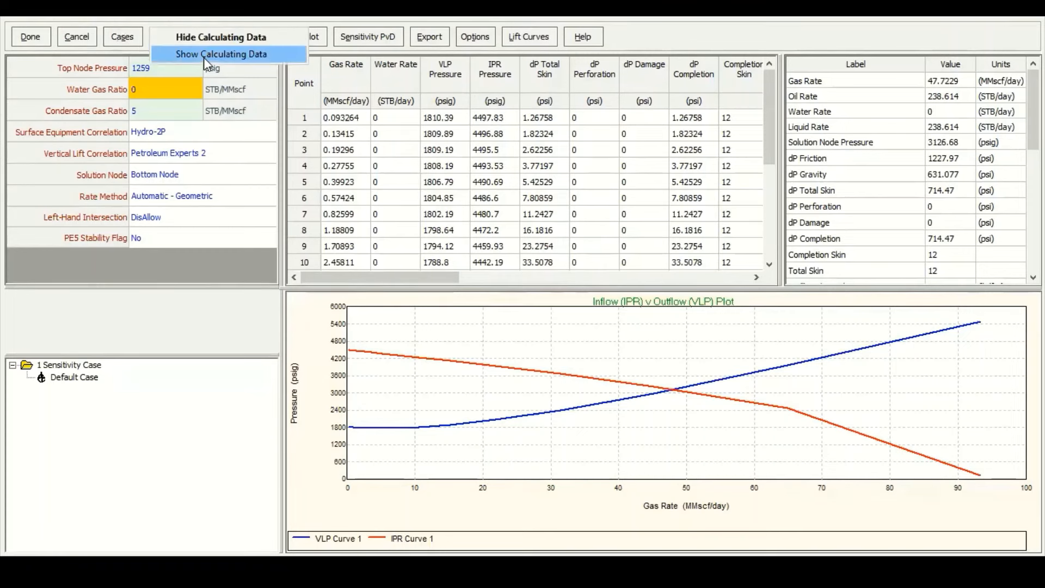
{"action": "left_click", "coordinate": [203, 55]}
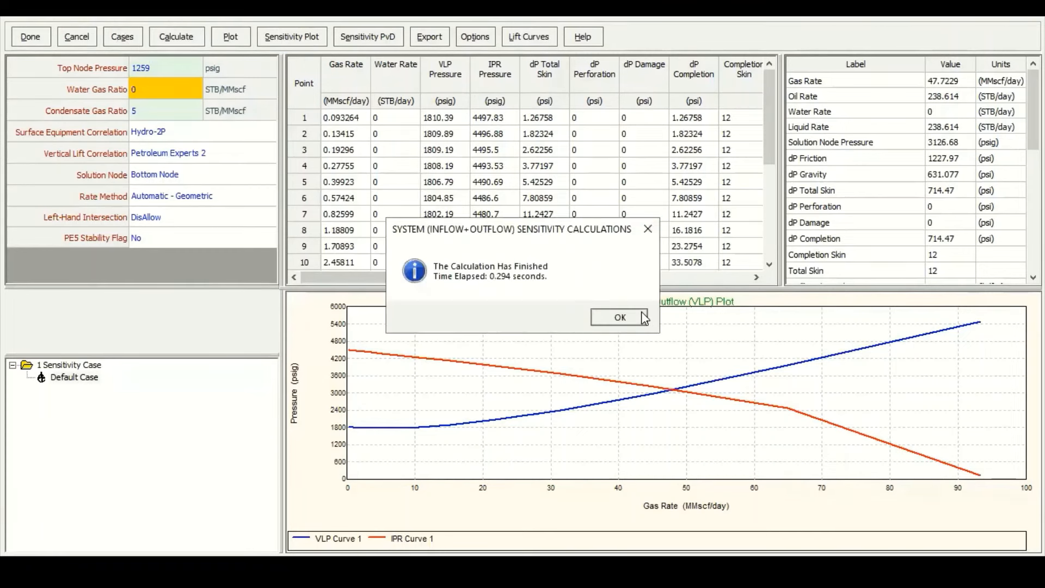
{"action": "left_click", "coordinate": [641, 314]}
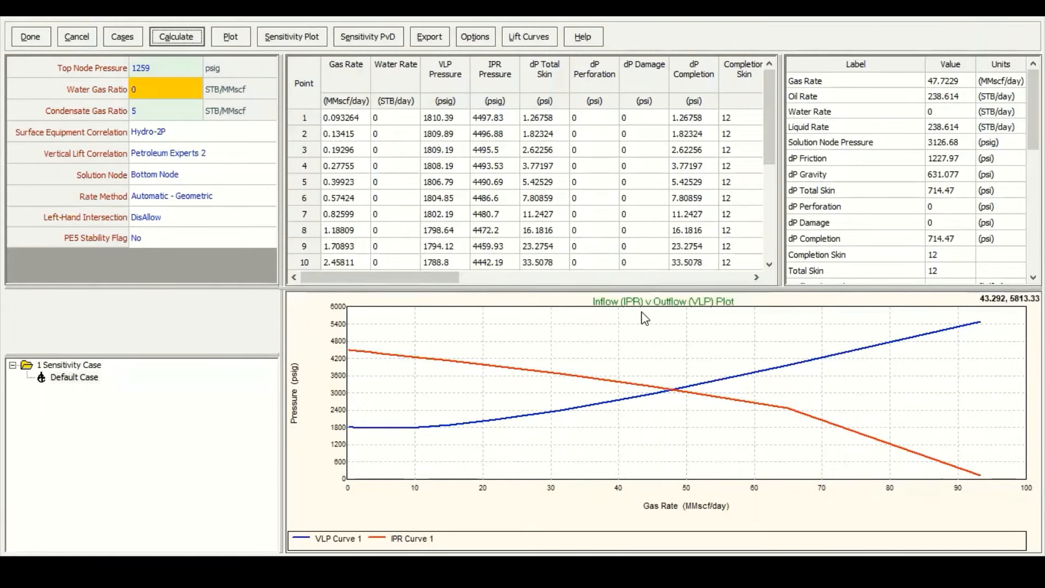
{"action": "left_click", "coordinate": [38, 39]}
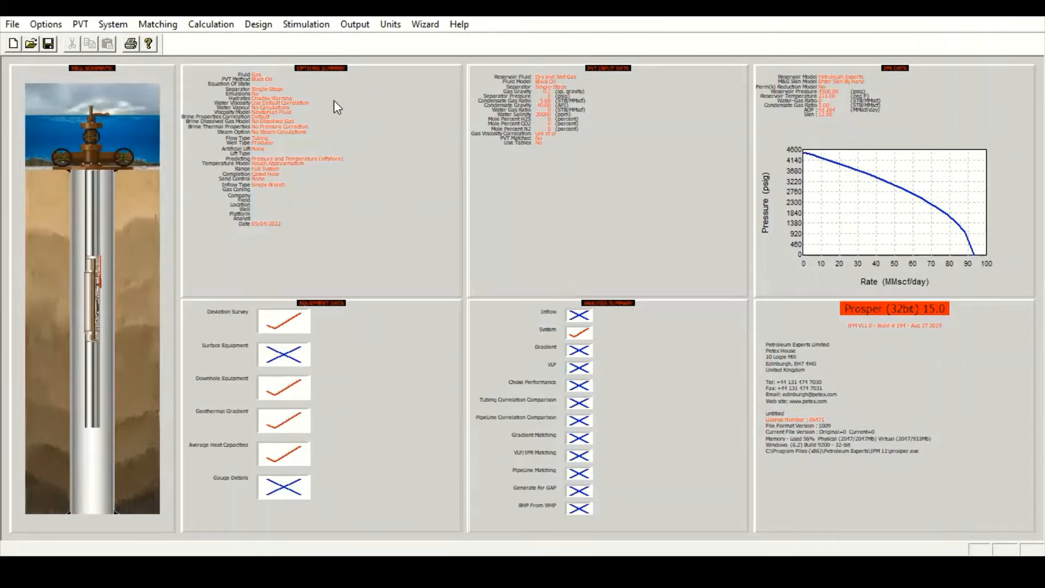
In the system summary, set the fluid to Retrograde Condensate and the method to Equation of State.
{"action": "double_click", "coordinate": [357, 125]}
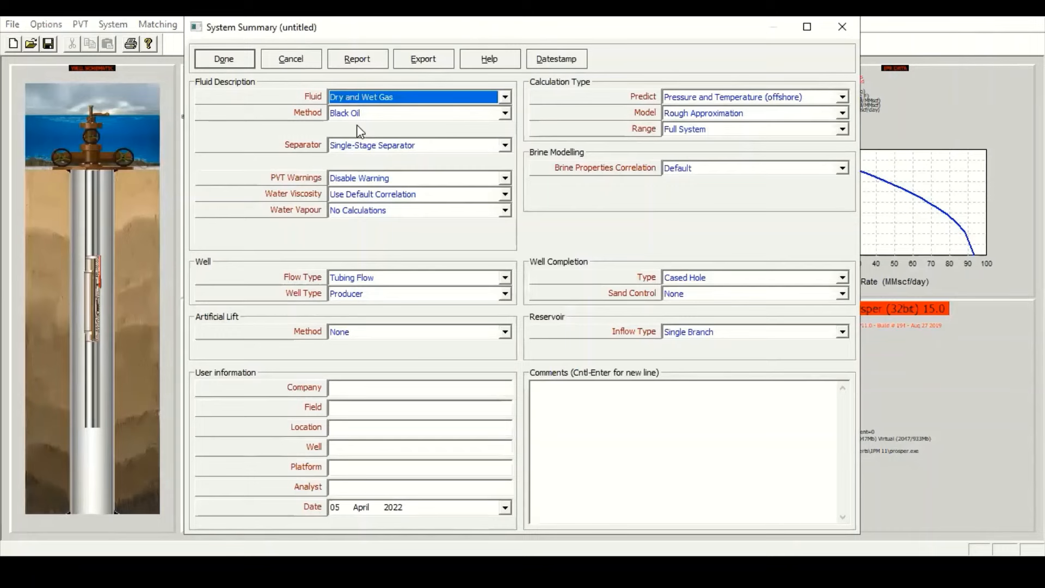
{"action": "left_click", "coordinate": [388, 98]}
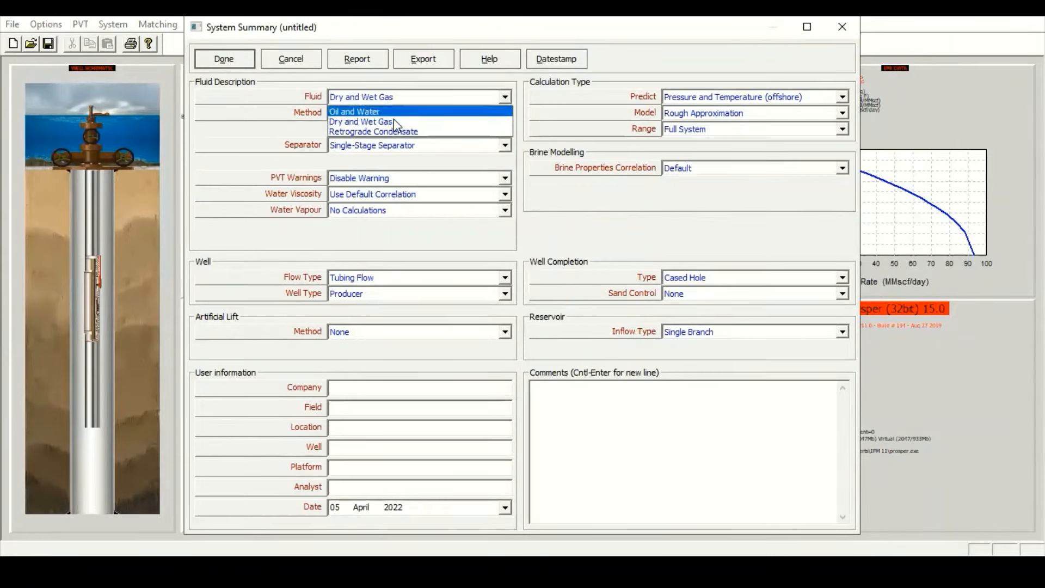
{"action": "left_click", "coordinate": [358, 132]}
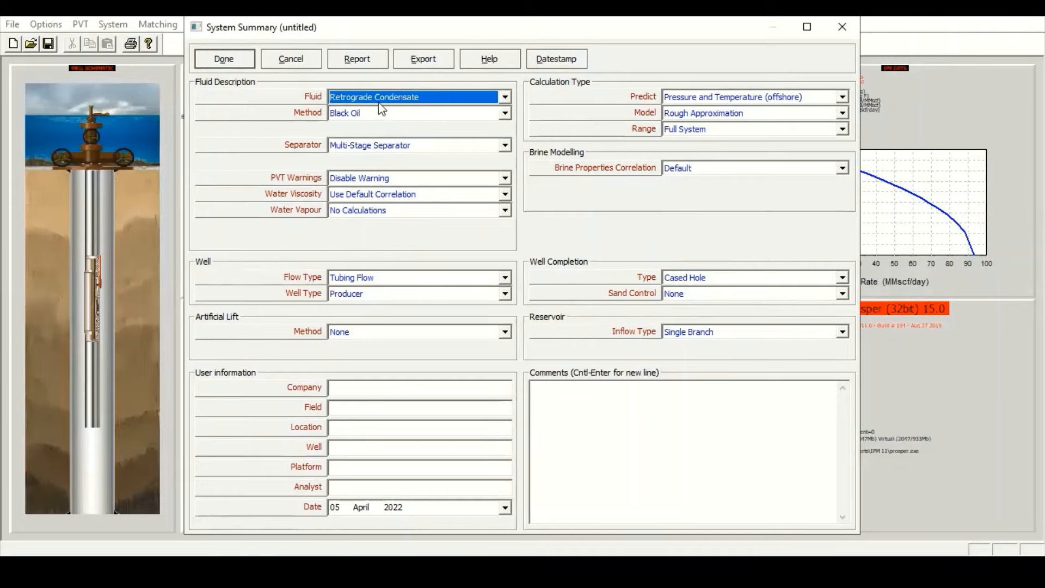
{"action": "left_click", "coordinate": [354, 113]}
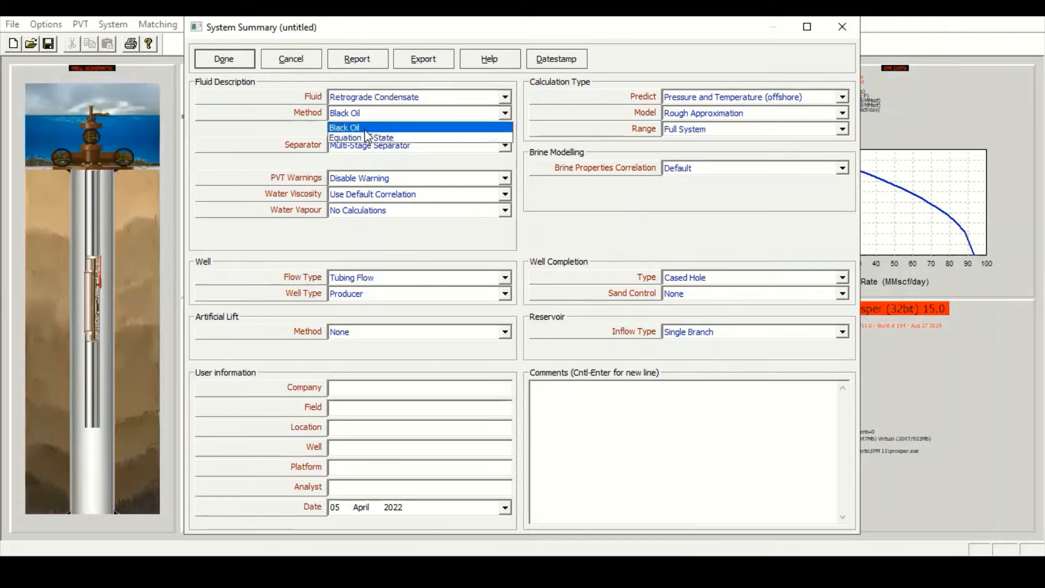
{"action": "left_click", "coordinate": [368, 137]}
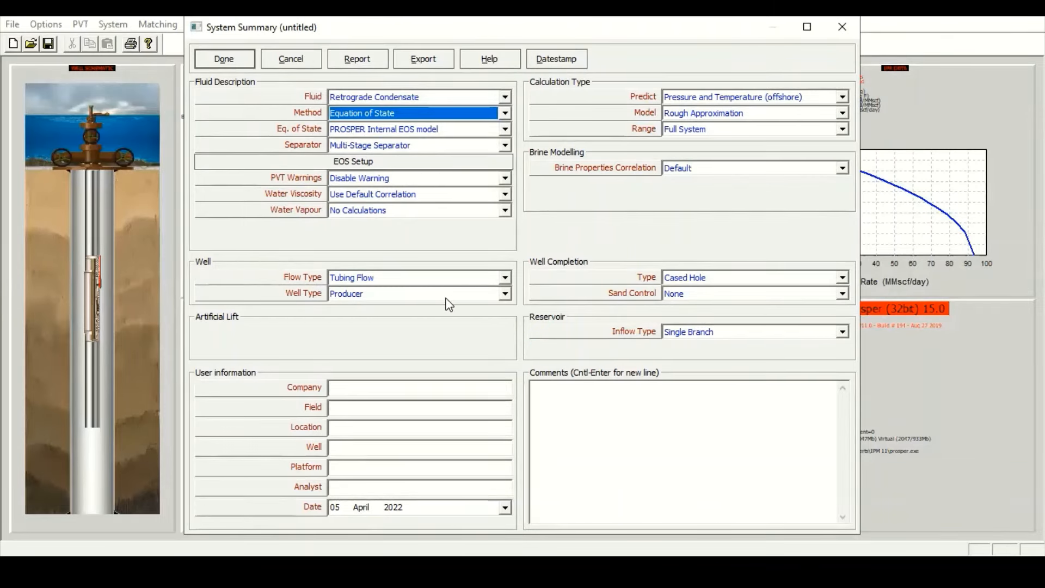
Set the well type to Injector and the temperature model to Improved Approximation, and accept the system summary.
{"action": "left_click", "coordinate": [410, 294]}
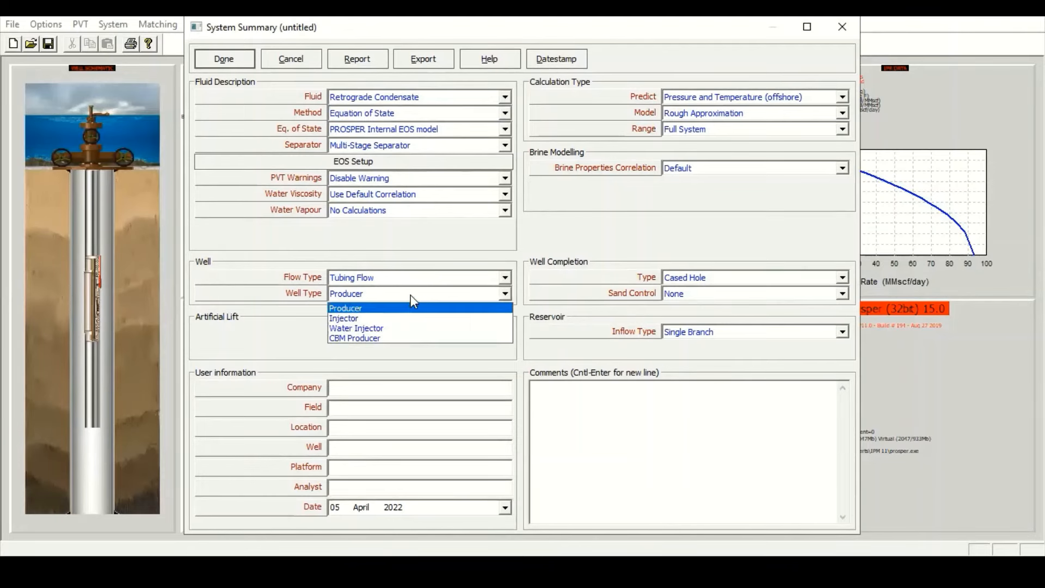
{"action": "left_click", "coordinate": [372, 320]}
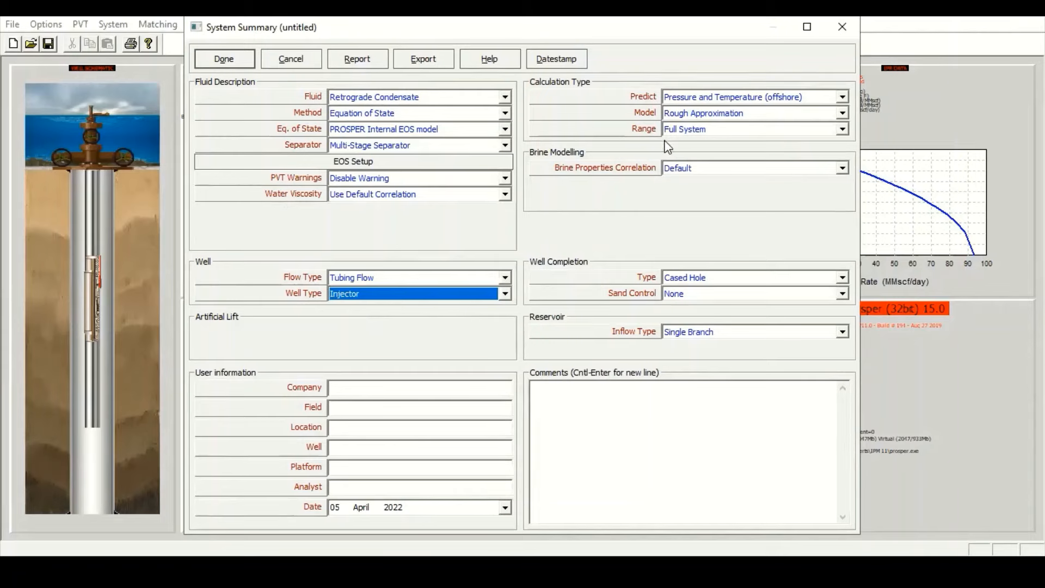
{"action": "left_click", "coordinate": [728, 113]}
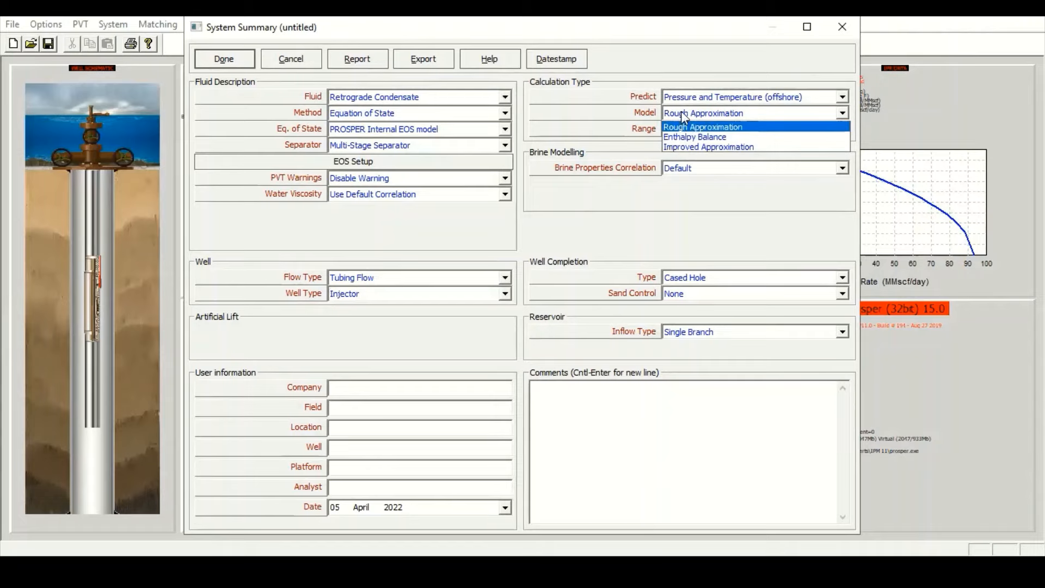
{"action": "left_click", "coordinate": [706, 147]}
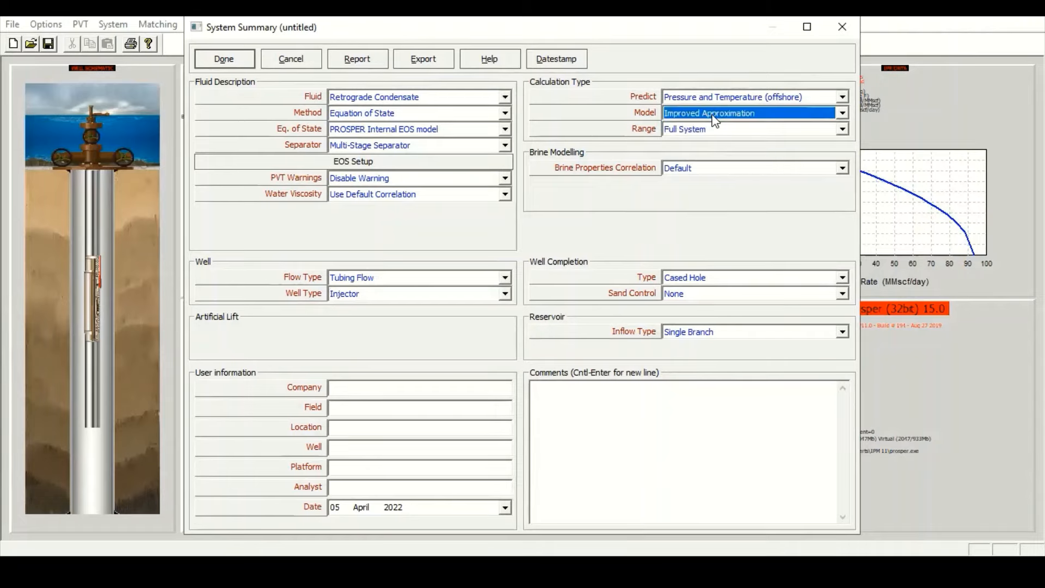
{"action": "left_click", "coordinate": [226, 64]}
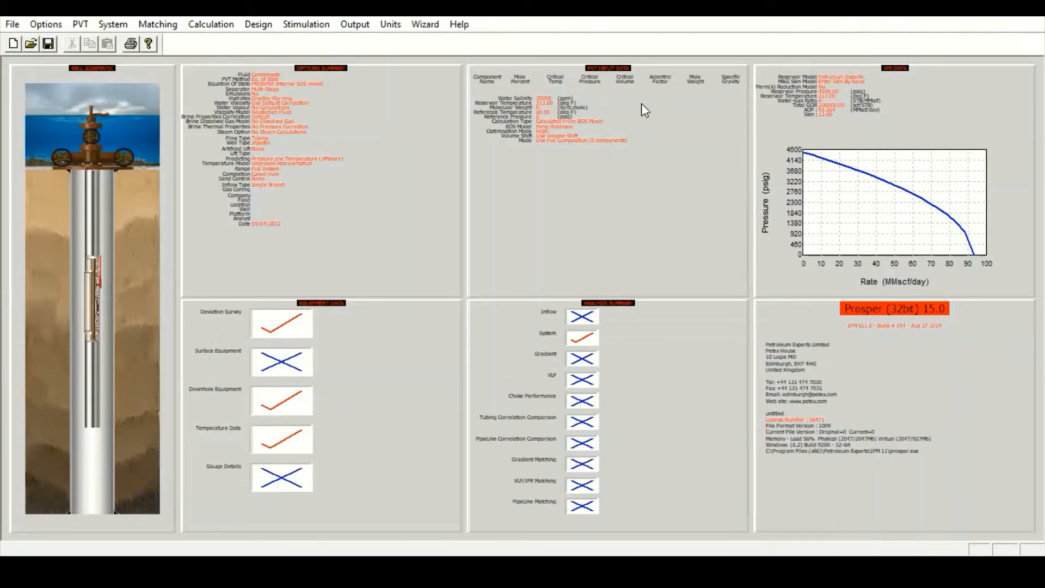
Open the PVT composition editor and review its equation of state options.
{"action": "double_click", "coordinate": [632, 170]}
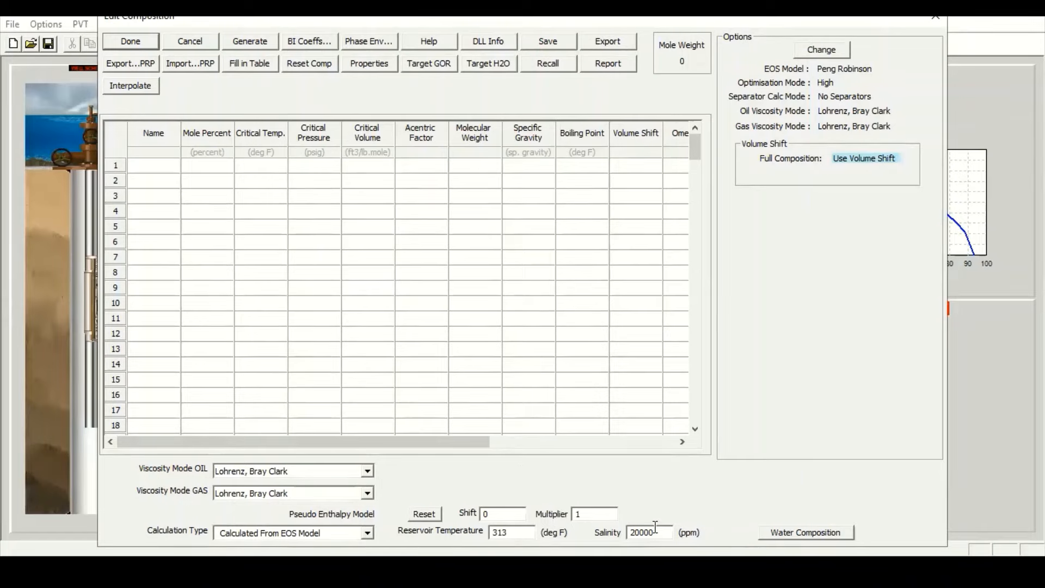
{"action": "left_click", "coordinate": [822, 55]}
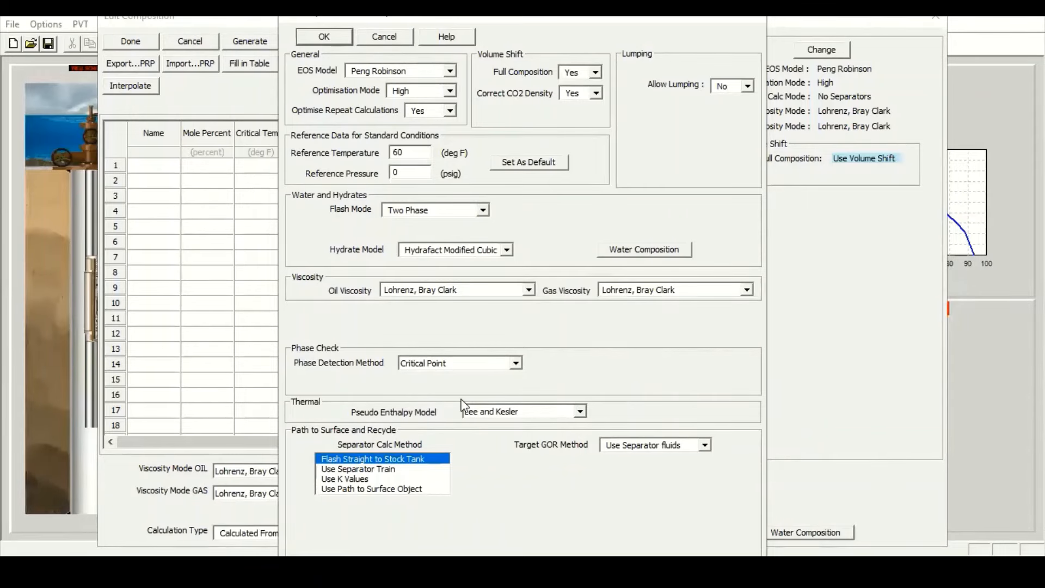
{"action": "left_click", "coordinate": [325, 40]}
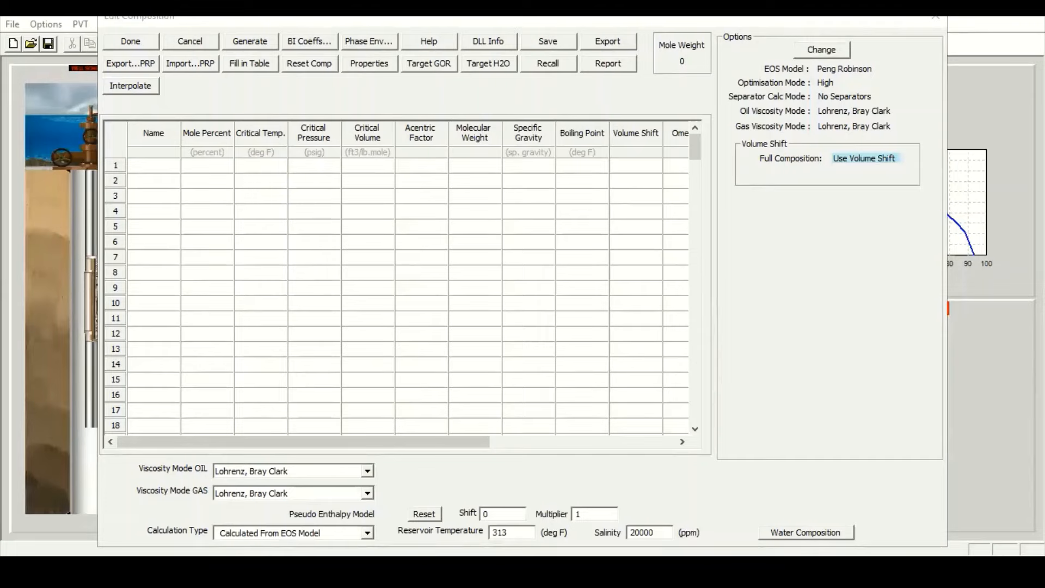
{"action": "left_click", "coordinate": [290, 229]}
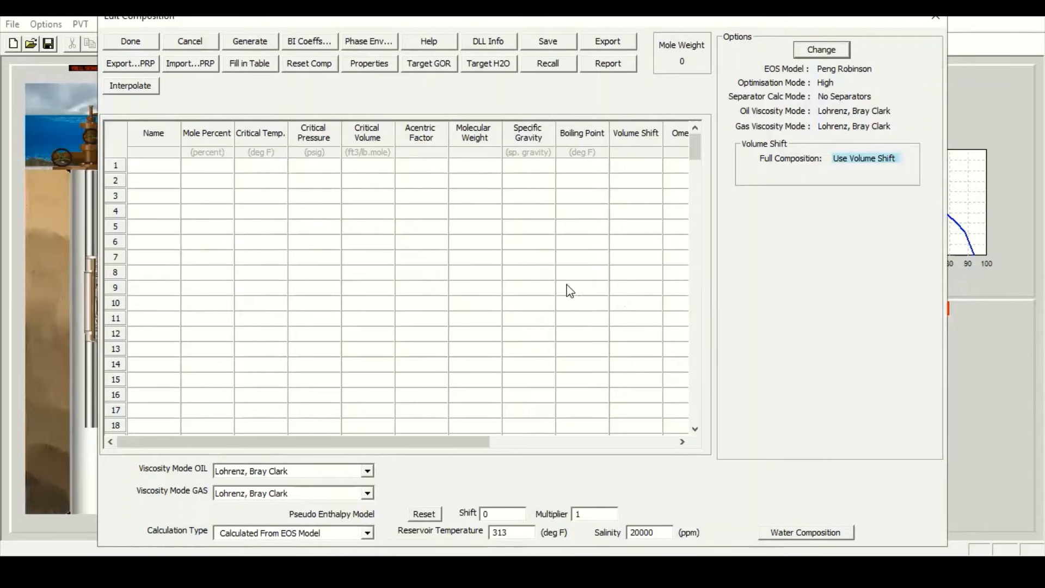
Enter CO2 as the first component of the composition with a mole percent of 100.
{"action": "left_click", "coordinate": [159, 171]}
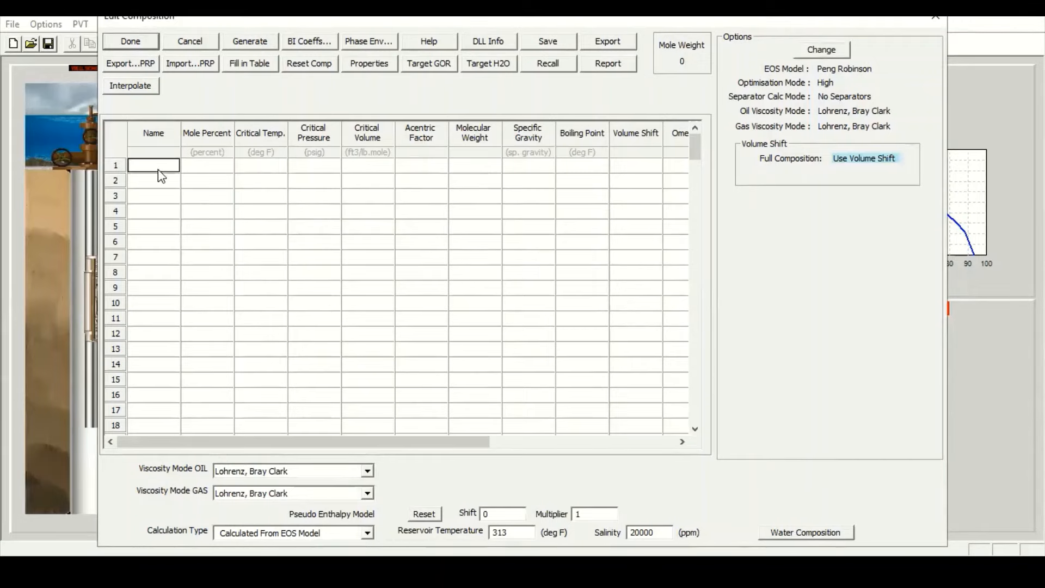
{"action": "type", "text": "CO2\t89.1"}
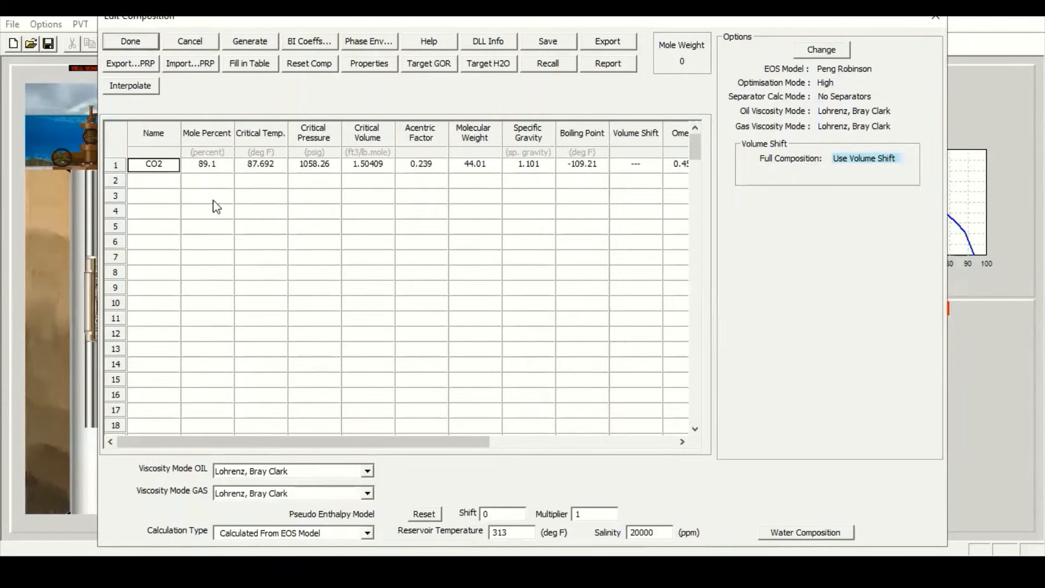
{"action": "left_click", "coordinate": [217, 164]}
{"action": "key", "text": "BackSpace"}
{"action": "key", "text": "BackSpace"}
{"action": "key", "text": "BackSpace"}
{"action": "key", "text": "BackSpace"}
{"action": "type", "text": "100"}
{"action": "left_click", "coordinate": [269, 171]}
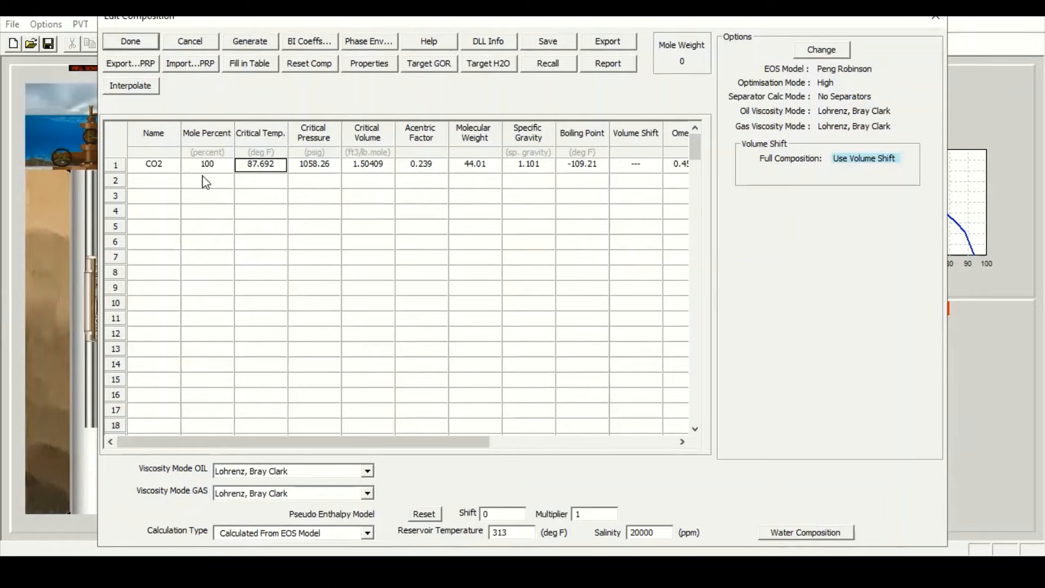
Generate the CO2 phase envelope, view its plot enlarged, and calculate the hydrate and wax results.
{"action": "left_click", "coordinate": [377, 44]}
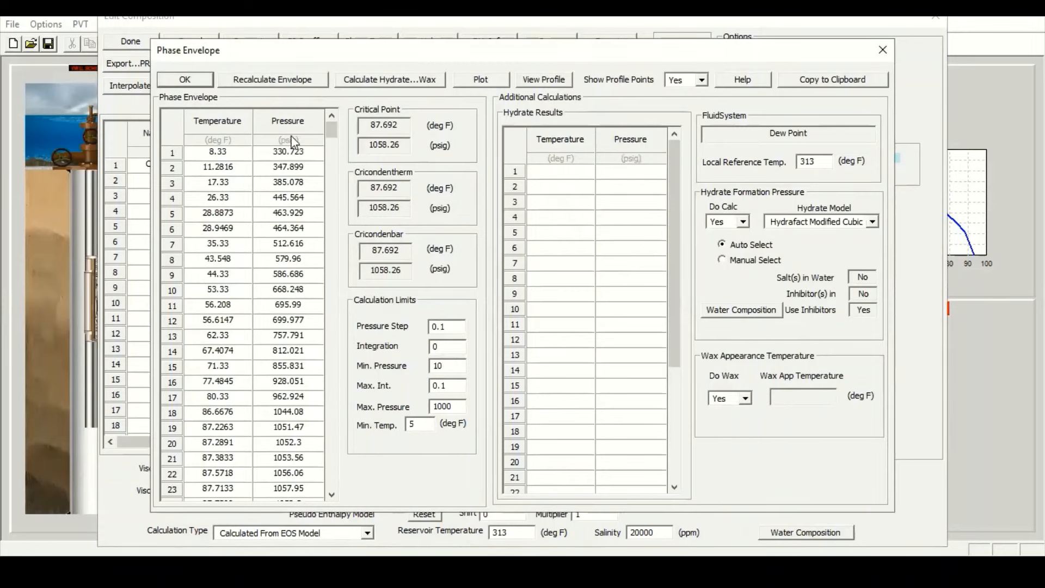
{"action": "left_click", "coordinate": [480, 79]}
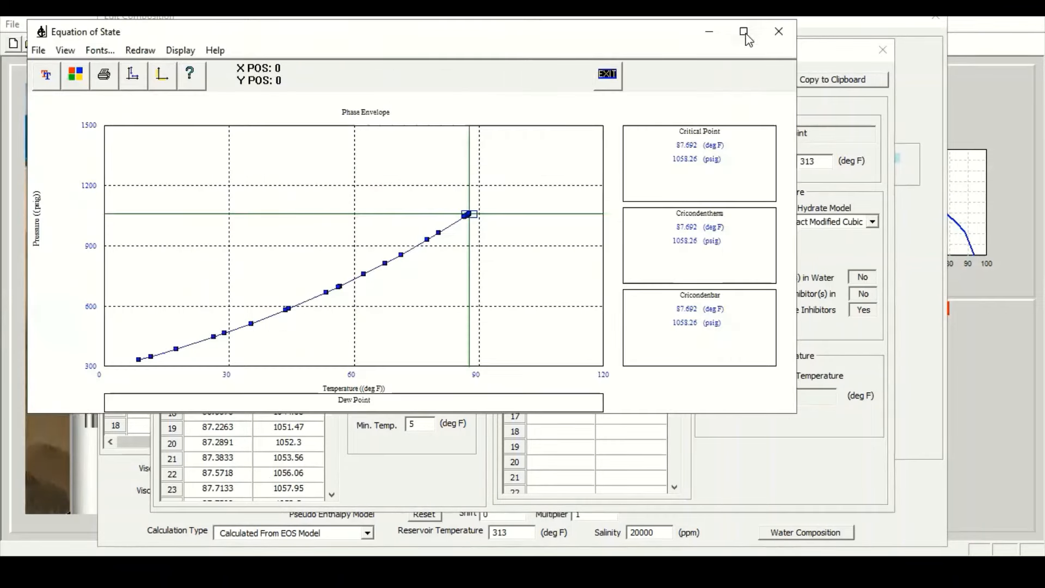
{"action": "left_click", "coordinate": [744, 31]}
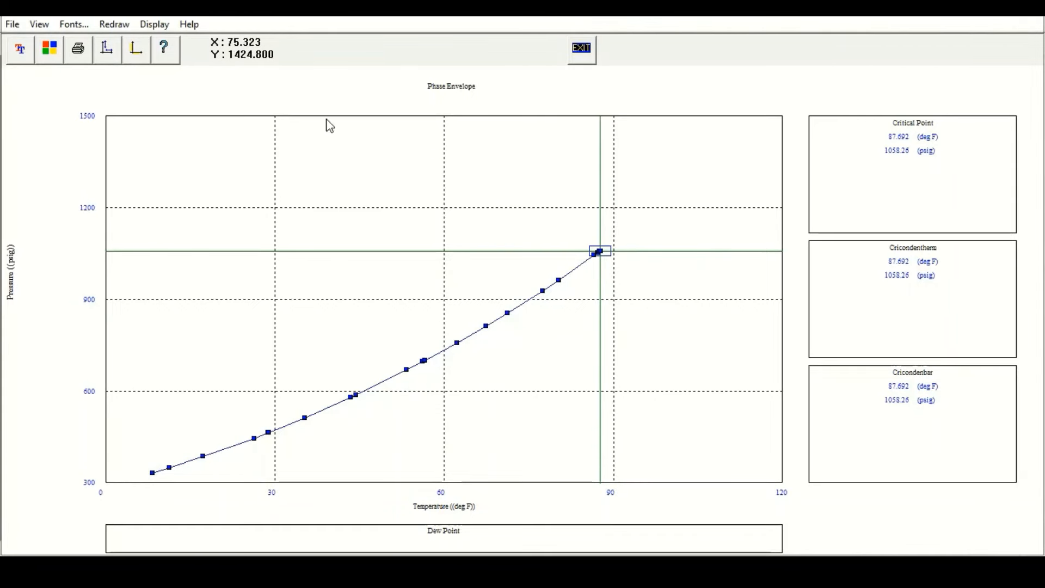
{"action": "left_click", "coordinate": [583, 54]}
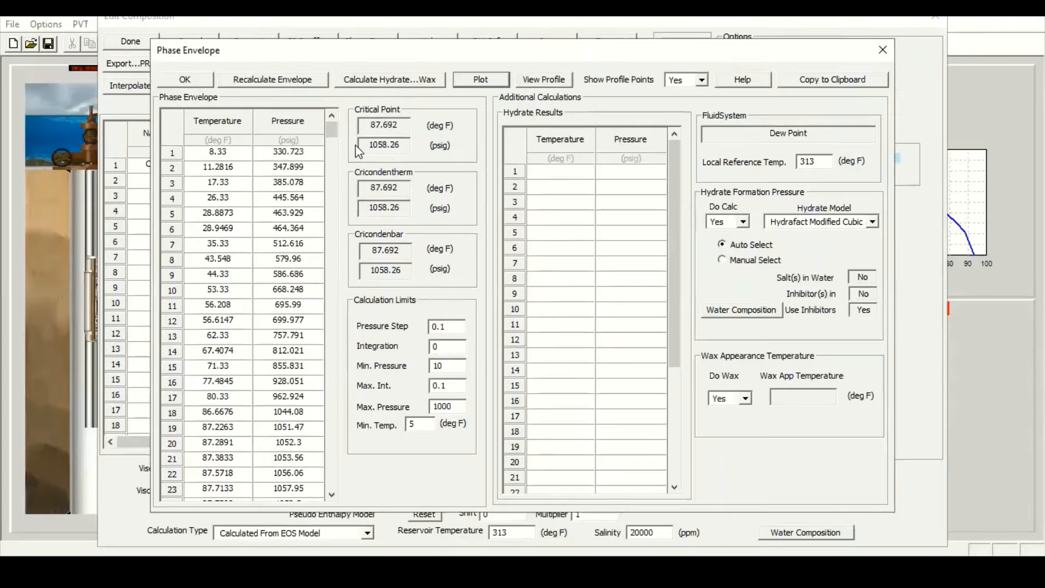
{"action": "left_click", "coordinate": [383, 82]}
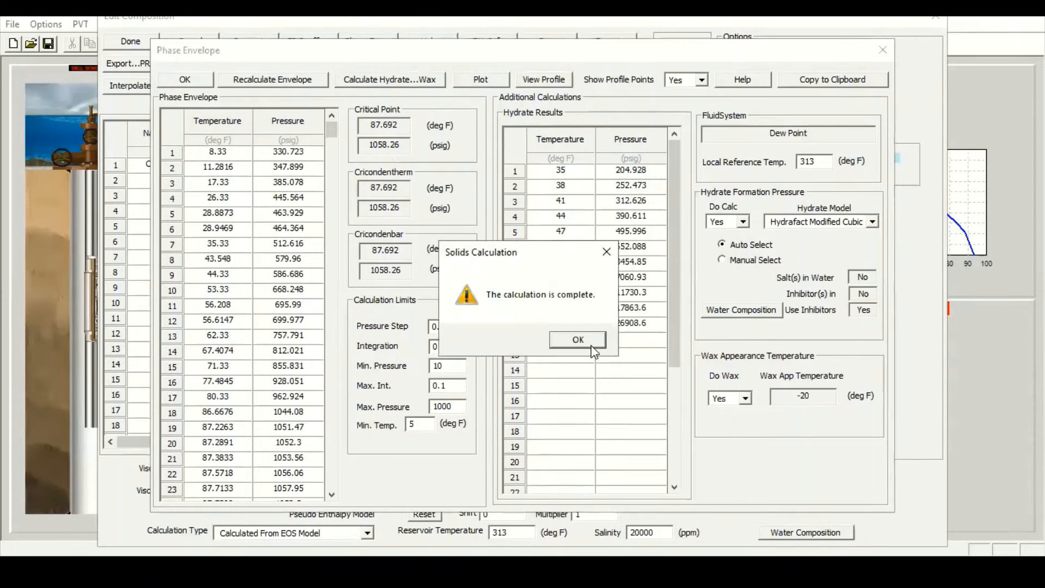
{"action": "left_click", "coordinate": [577, 340]}
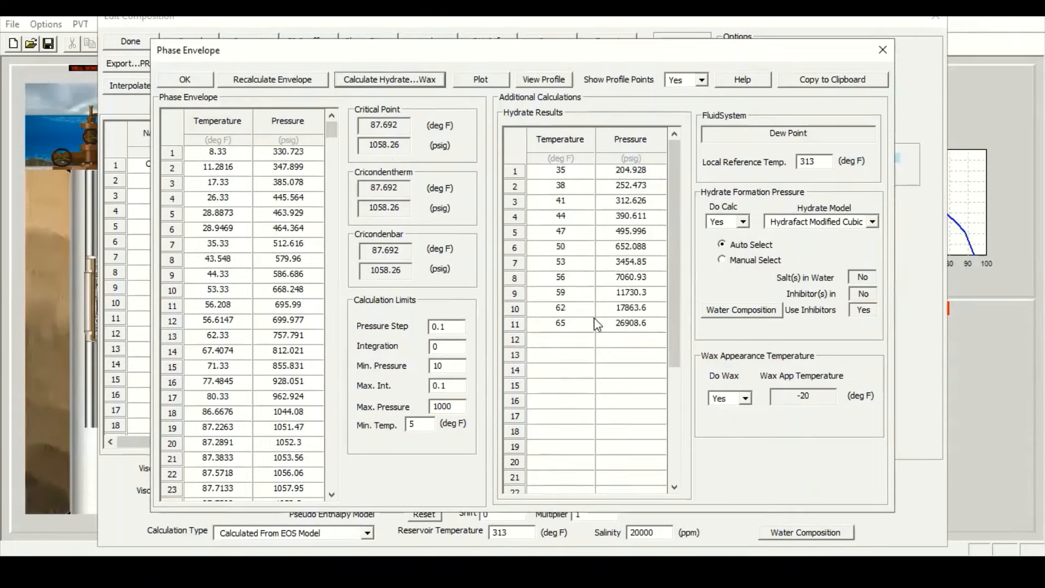
Plot the CO2 phase envelope with the hydrate curve, and accept the envelope results and the composition.
{"action": "left_click", "coordinate": [485, 80]}
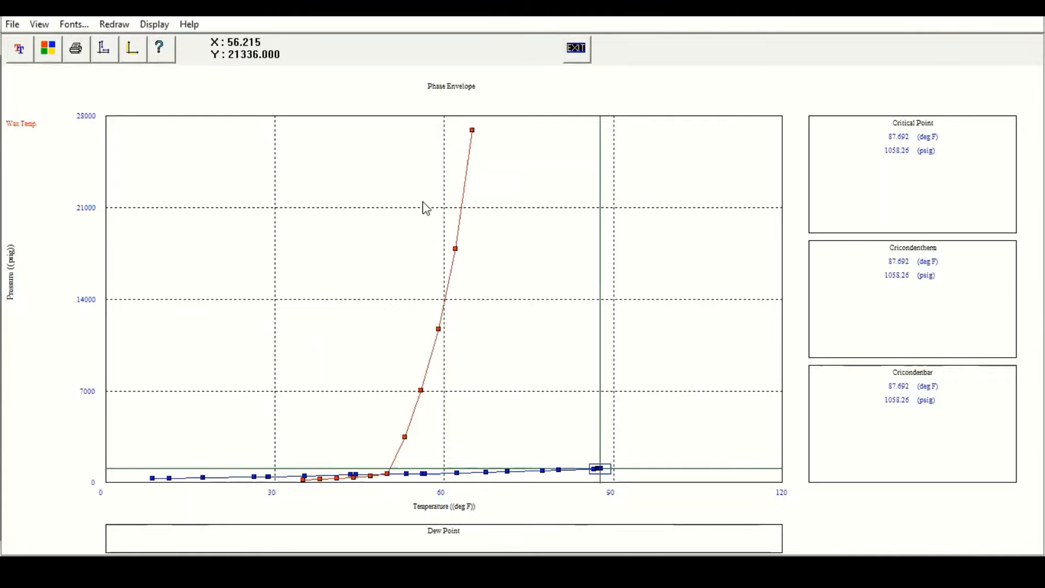
{"action": "left_click", "coordinate": [578, 55]}
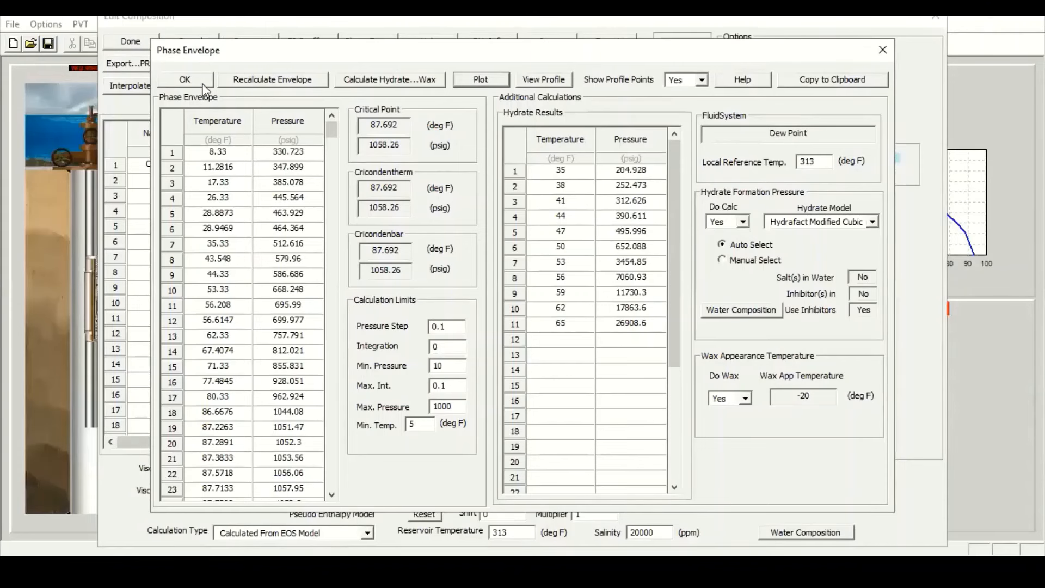
{"action": "left_click", "coordinate": [204, 85]}
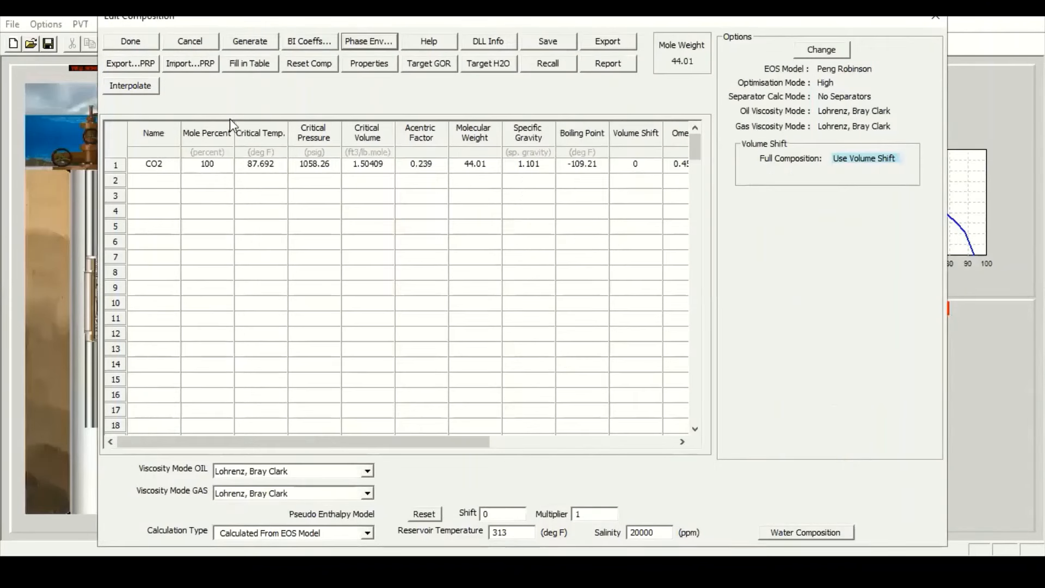
{"action": "left_click", "coordinate": [143, 45]}
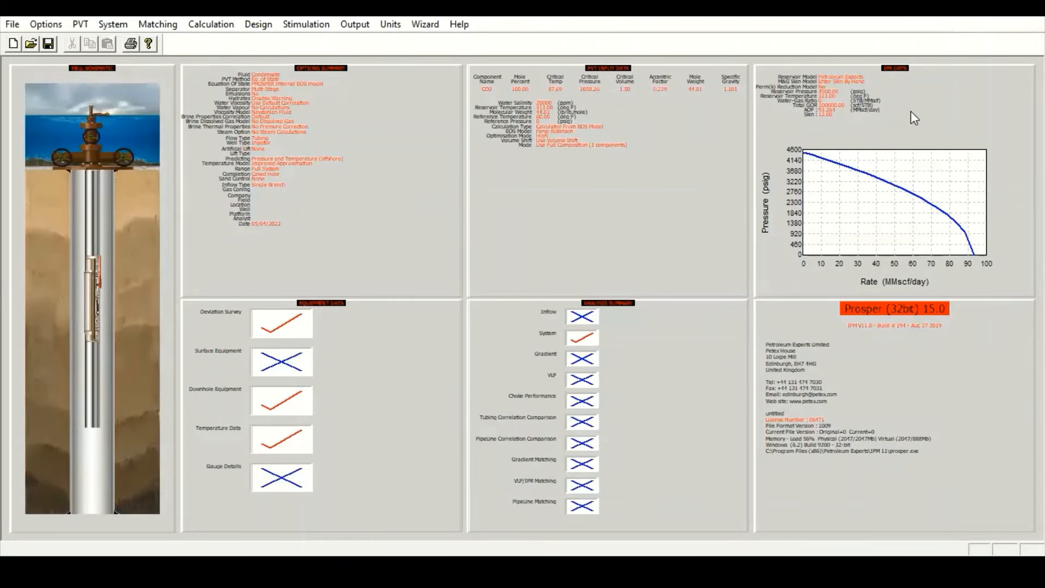
Calculate the inflow performance for the CO2 injector with the Petroleum Experts reservoir model, and dismiss the warning and result summary.
{"action": "double_click", "coordinate": [895, 118]}
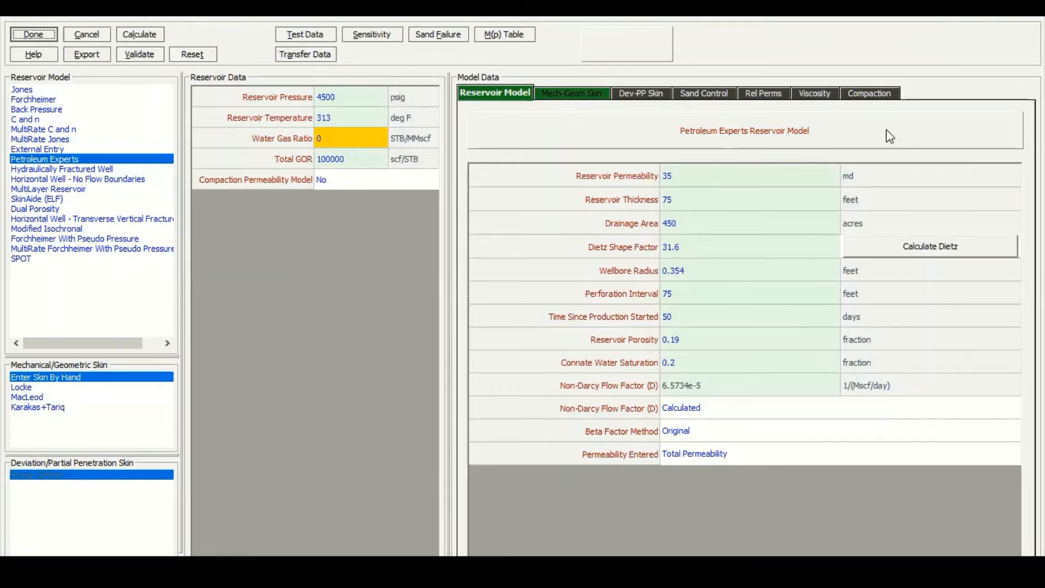
{"action": "left_click", "coordinate": [148, 40]}
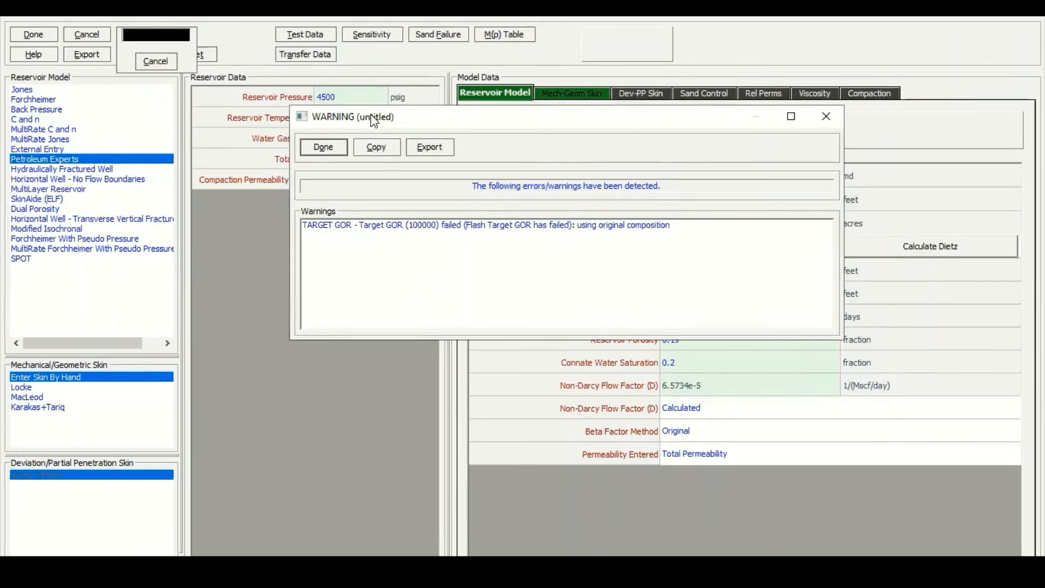
{"action": "left_click_drag", "start_coordinate": [379, 125], "coordinate": [462, 234]}
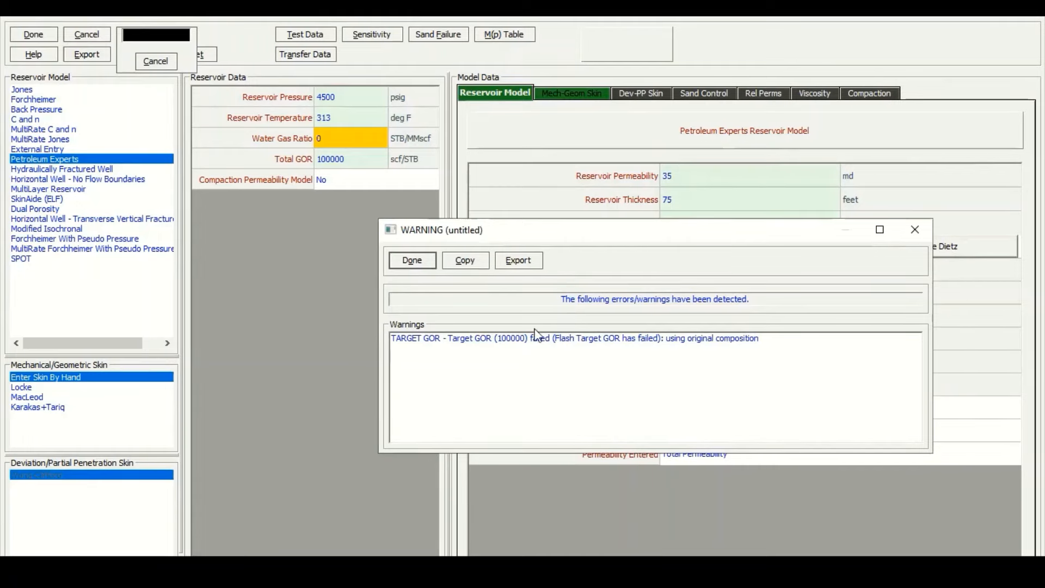
{"action": "left_click", "coordinate": [427, 262]}
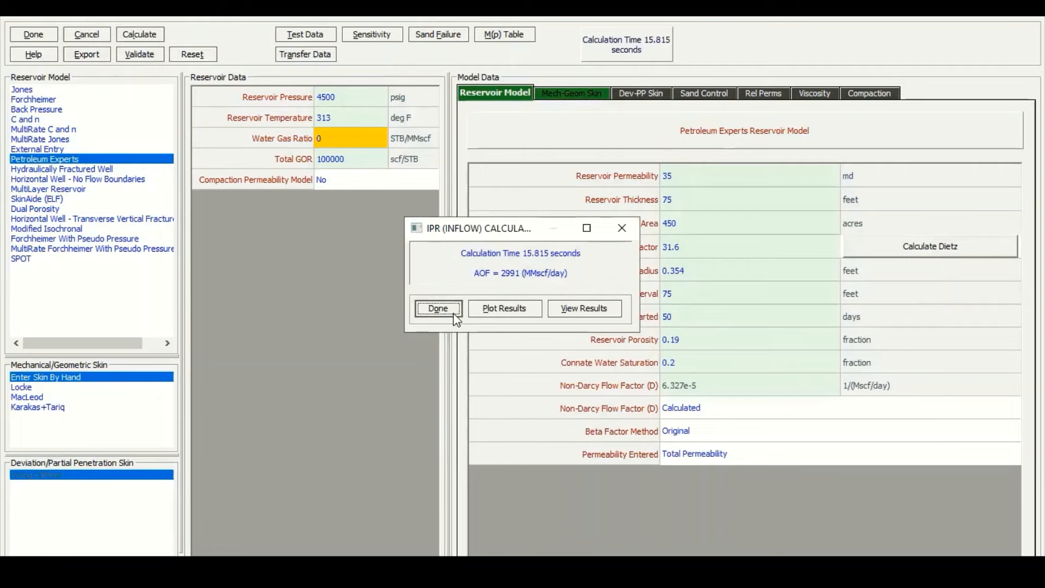
{"action": "left_click", "coordinate": [454, 314]}
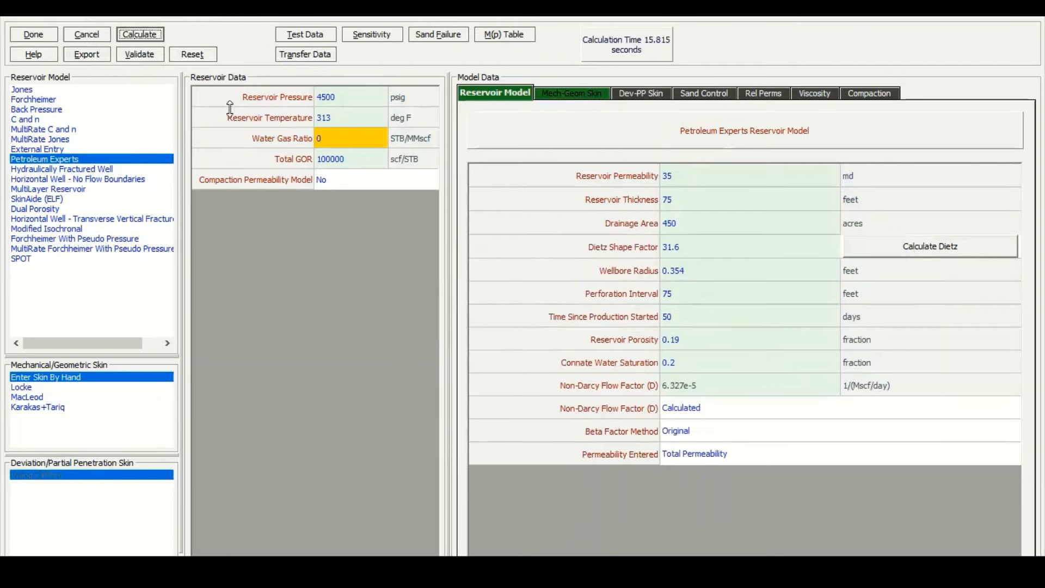
Recalculate the IPR and view its plot of pressure against rate, and close the results.
{"action": "left_click", "coordinate": [156, 36]}
{"action": "left_click", "coordinate": [41, 40]}
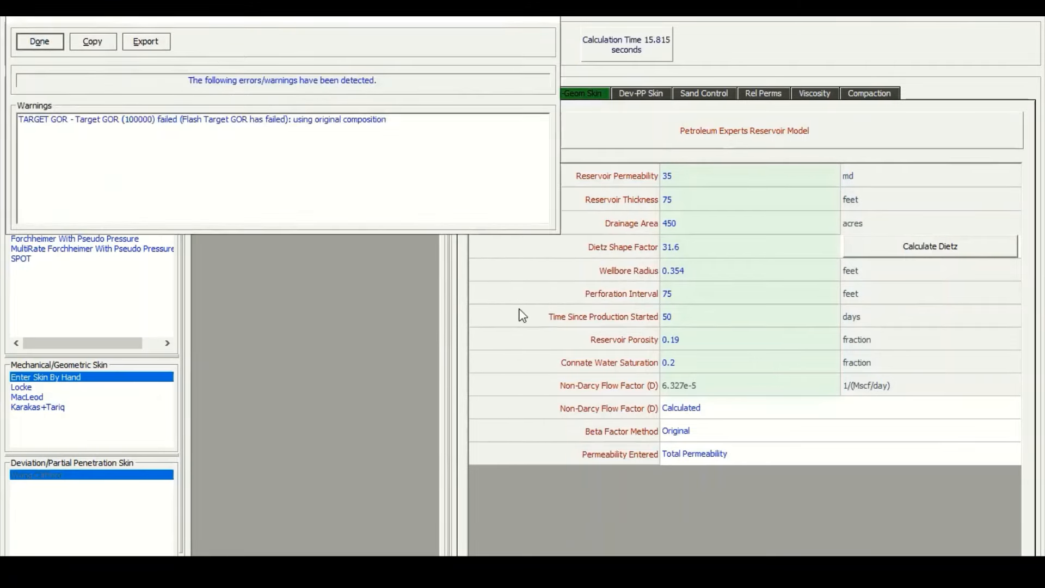
{"action": "left_click", "coordinate": [504, 309]}
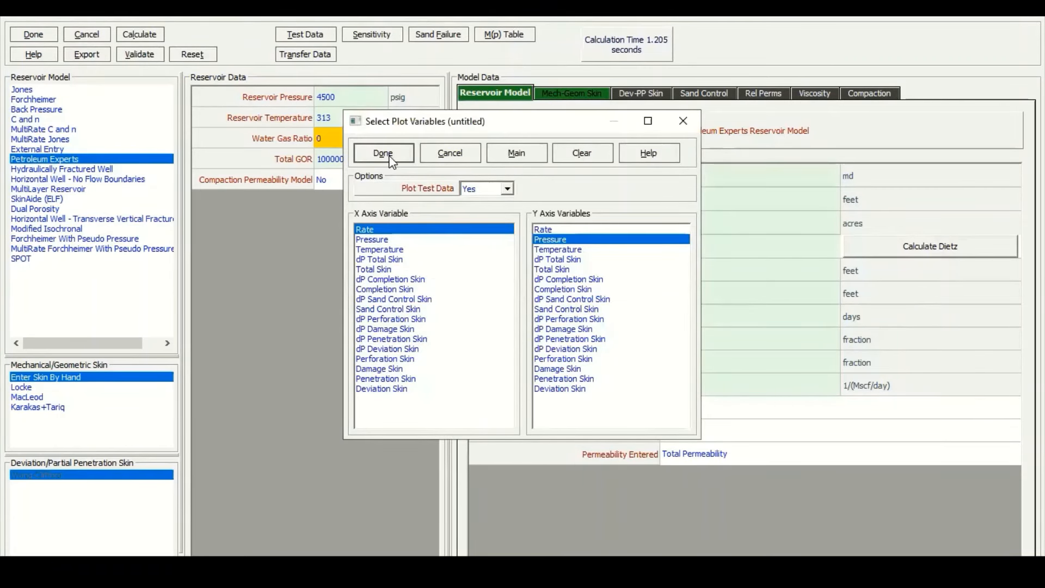
{"action": "left_click", "coordinate": [384, 155]}
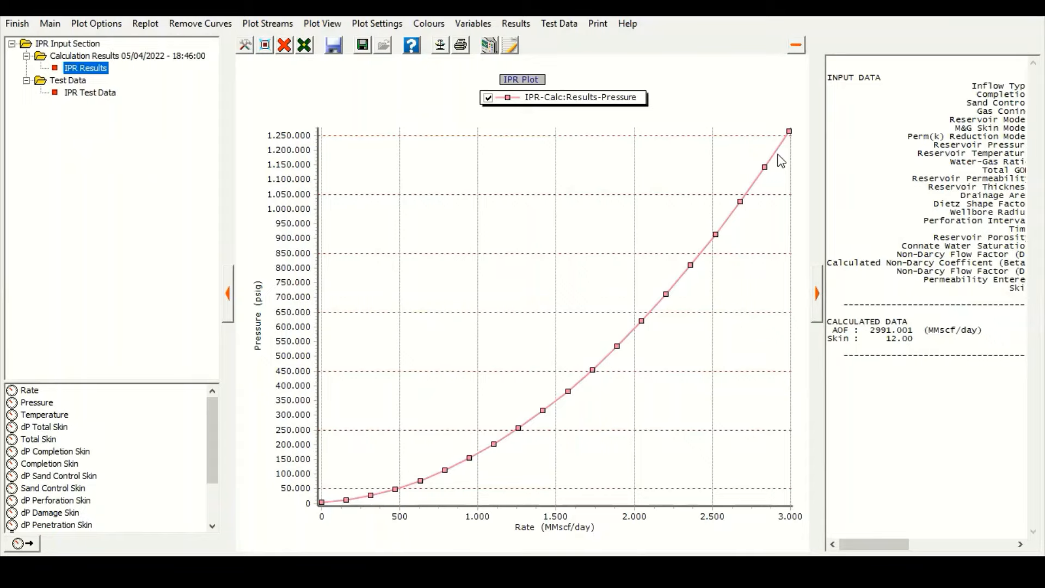
{"action": "left_click", "coordinate": [15, 25]}
{"action": "left_click", "coordinate": [434, 306]}
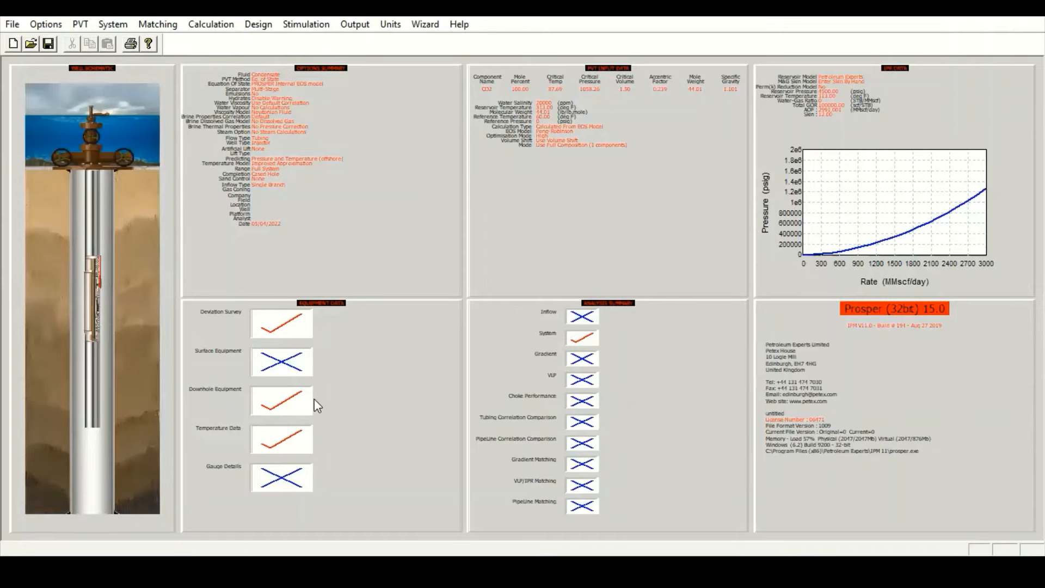
Set the injected fluid temperature to 75 deg F and open the deviation survey, downhole equipment and temperature data for editing.
{"action": "double_click", "coordinate": [373, 362]}
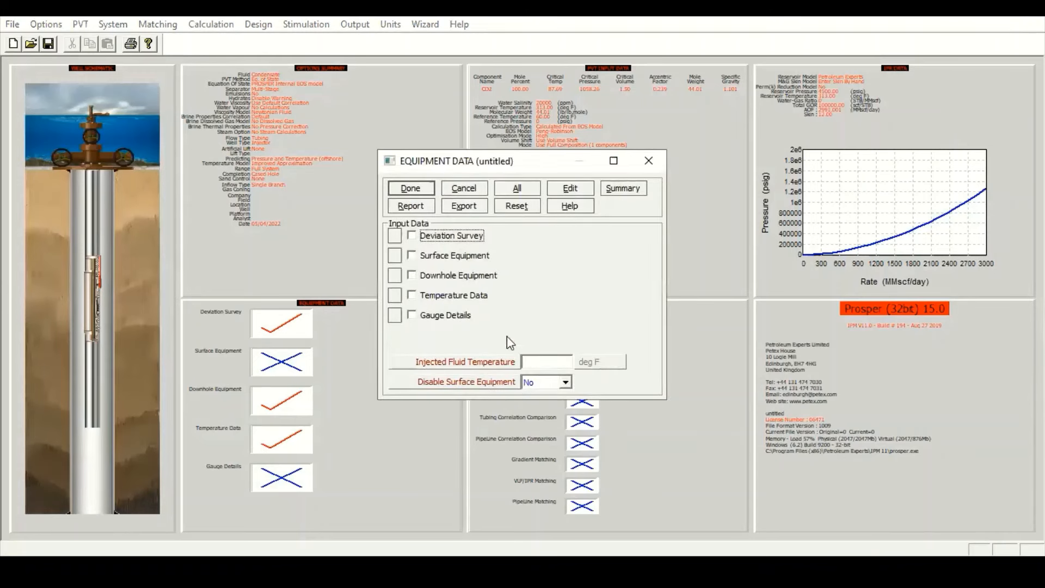
{"action": "left_click", "coordinate": [539, 364]}
{"action": "type", "text": "75"}
{"action": "left_click", "coordinate": [412, 236]}
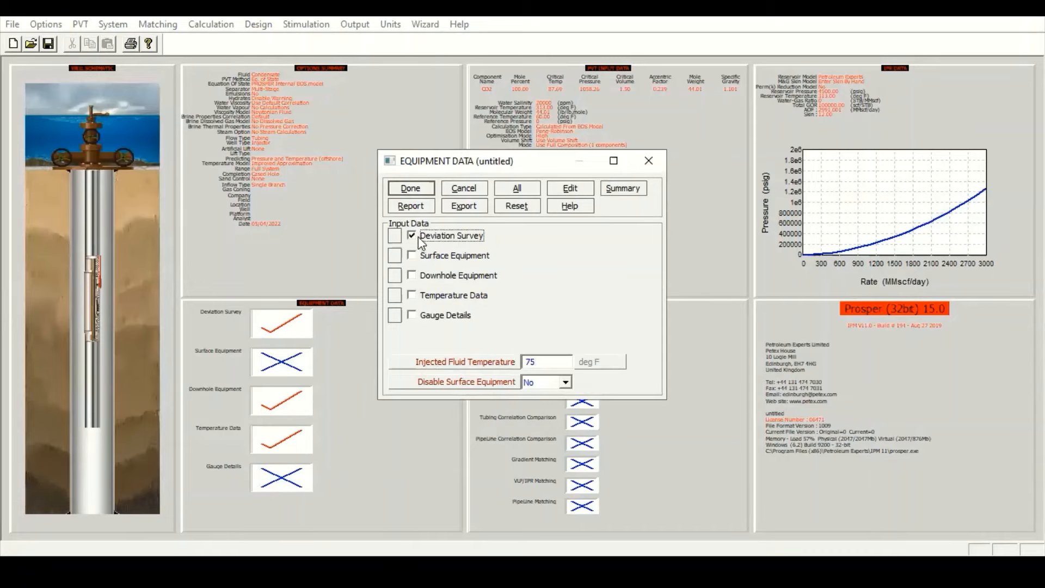
{"action": "left_click", "coordinate": [412, 275]}
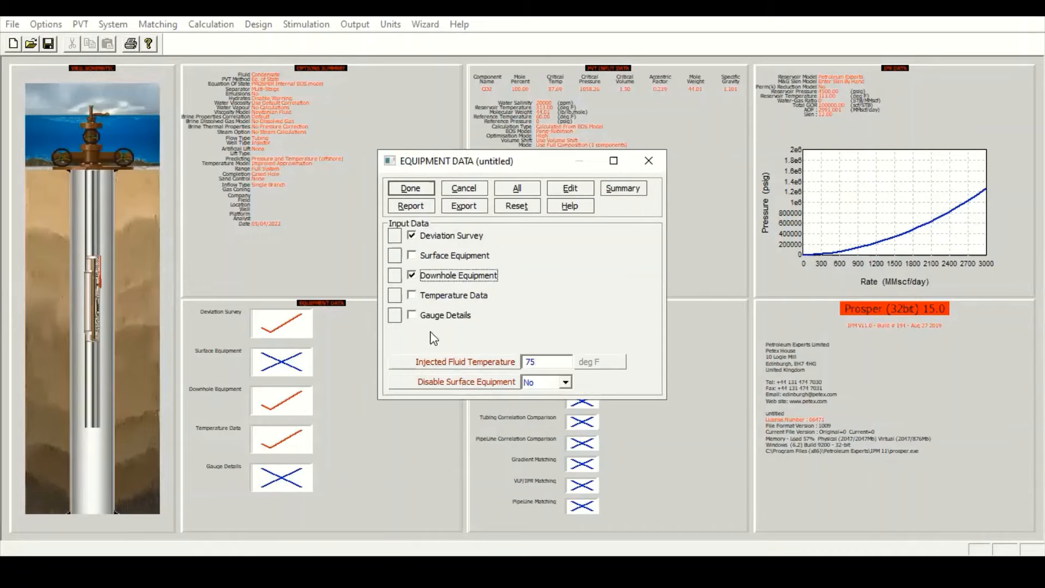
{"action": "left_click", "coordinate": [412, 295]}
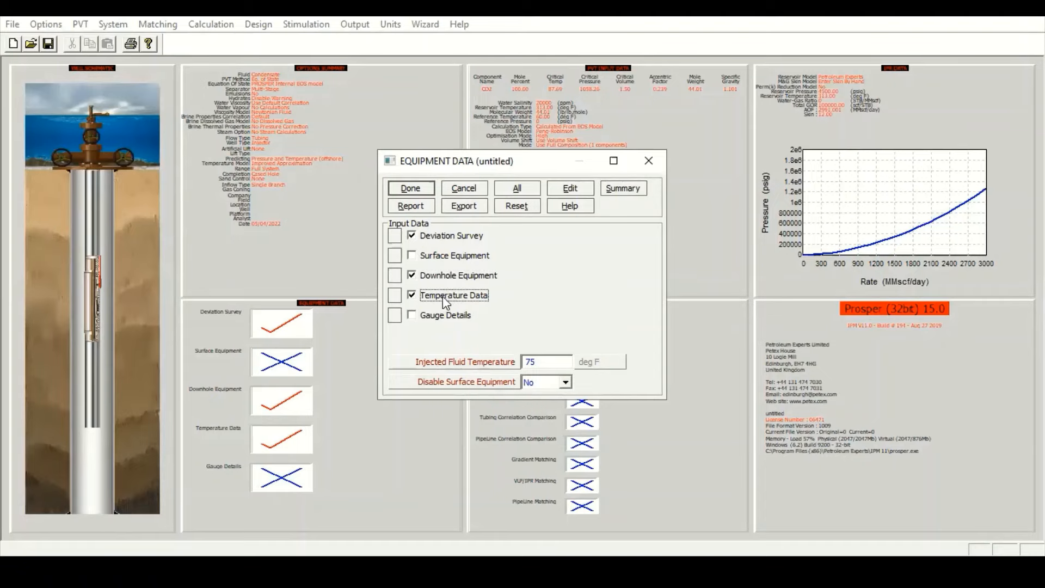
{"action": "left_click", "coordinate": [569, 191]}
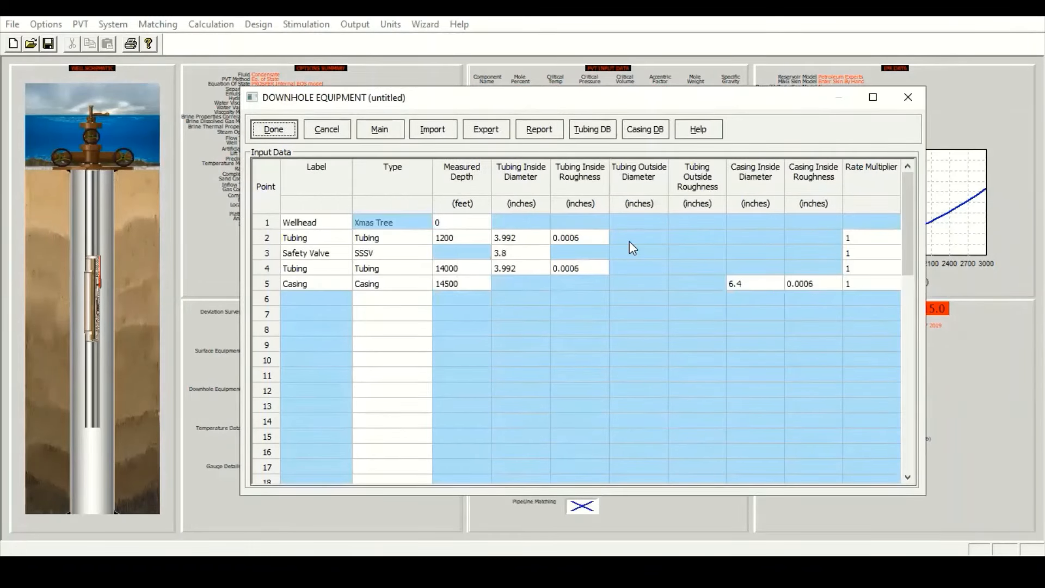
Accept the downhole equipment and set the heat transfer coefficient to 3 BTU/h/ft2/F at both formation temperature points.
{"action": "left_click", "coordinate": [279, 138]}
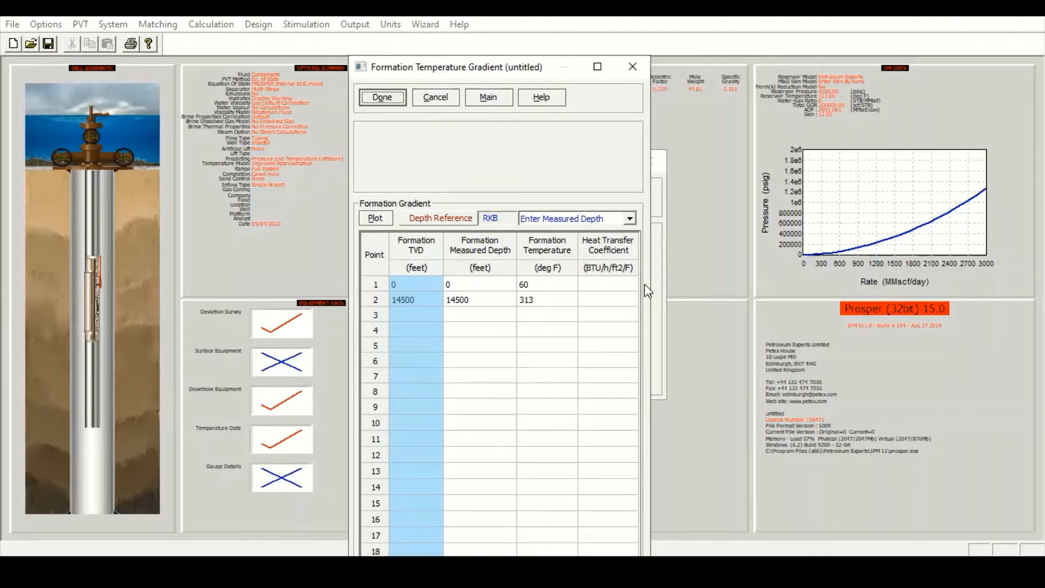
{"action": "left_click", "coordinate": [599, 284]}
{"action": "type", "text": "3"}
{"action": "key", "text": "Return"}
{"action": "type", "text": "3"}
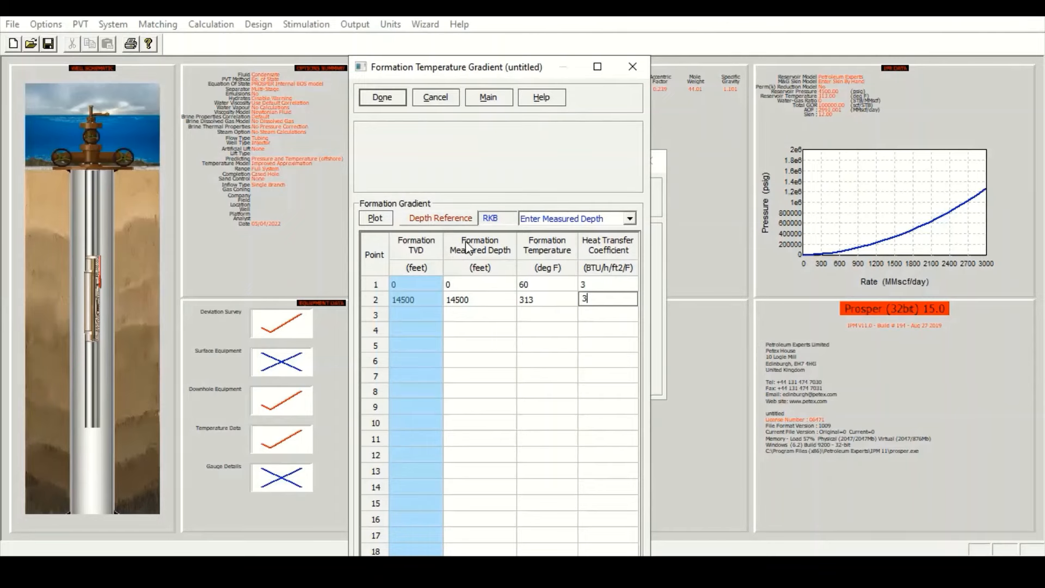
{"action": "left_click", "coordinate": [387, 100]}
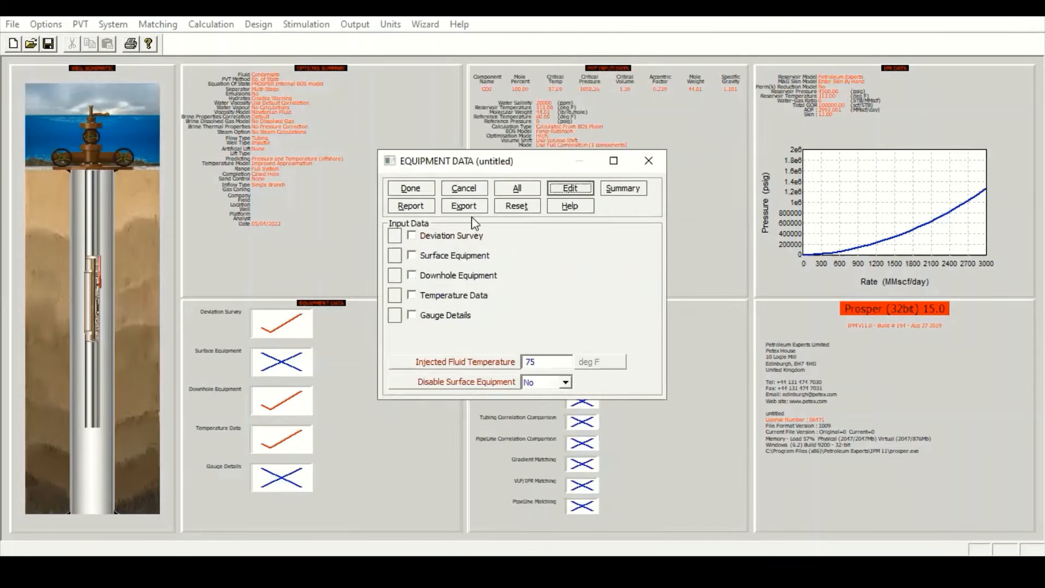
{"action": "left_click", "coordinate": [409, 190]}
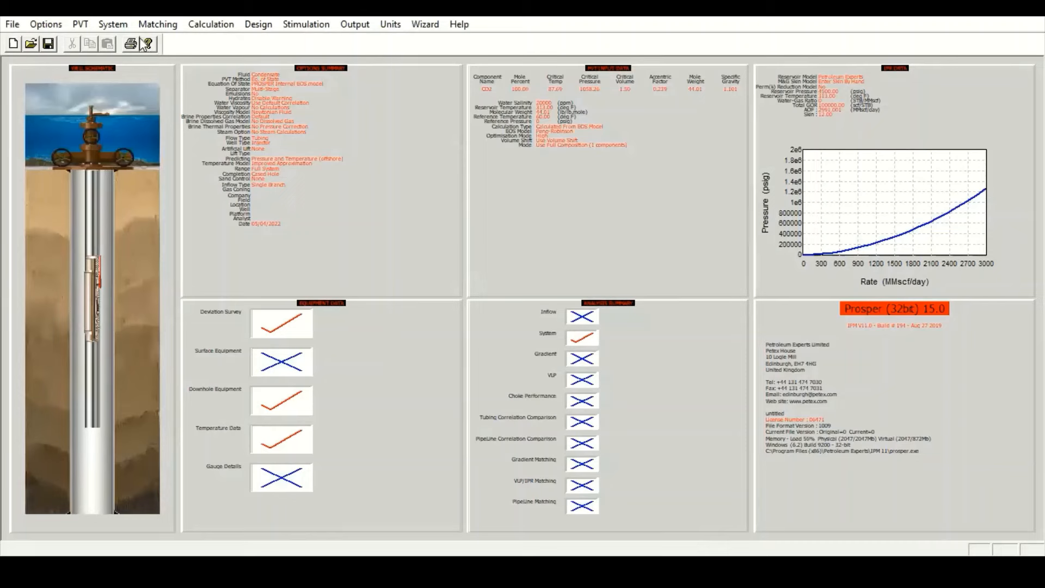
In the calculation limits preferences, set the calculation step length to 50 feet and Use Correlation Step Length to Yes.
{"action": "left_click", "coordinate": [12, 25]}
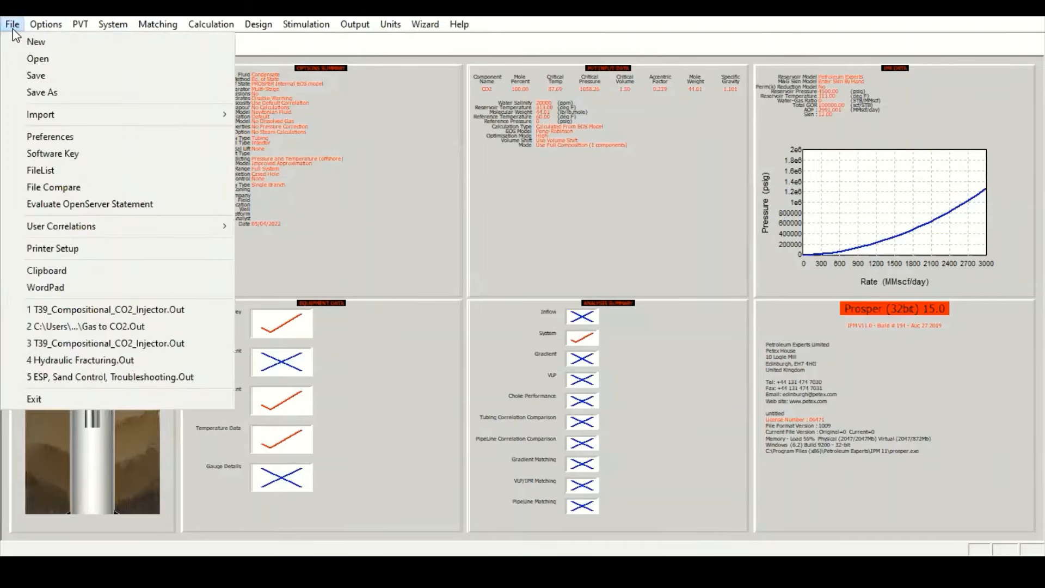
{"action": "left_click", "coordinate": [65, 138]}
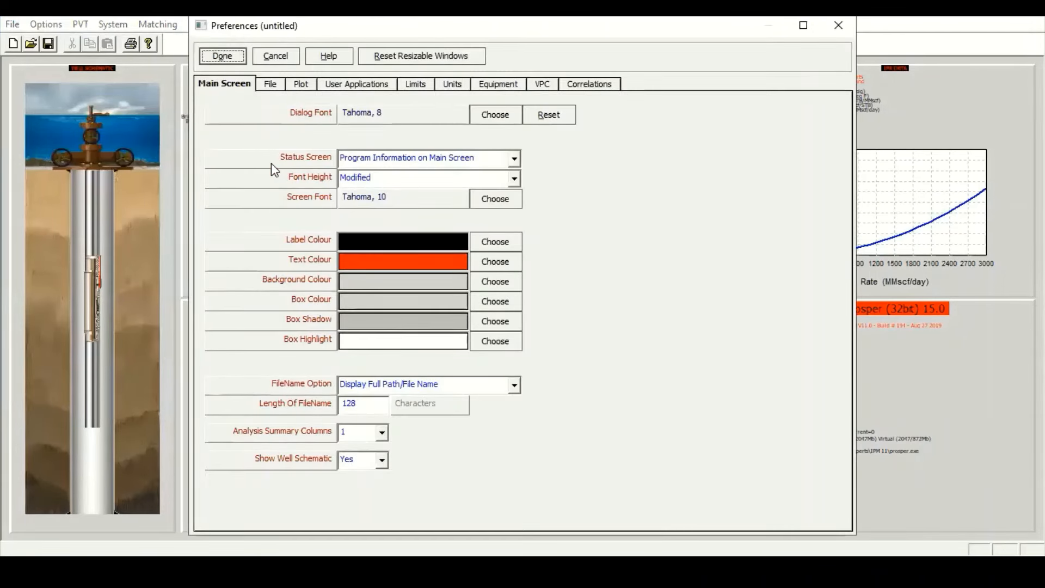
{"action": "left_click", "coordinate": [428, 86]}
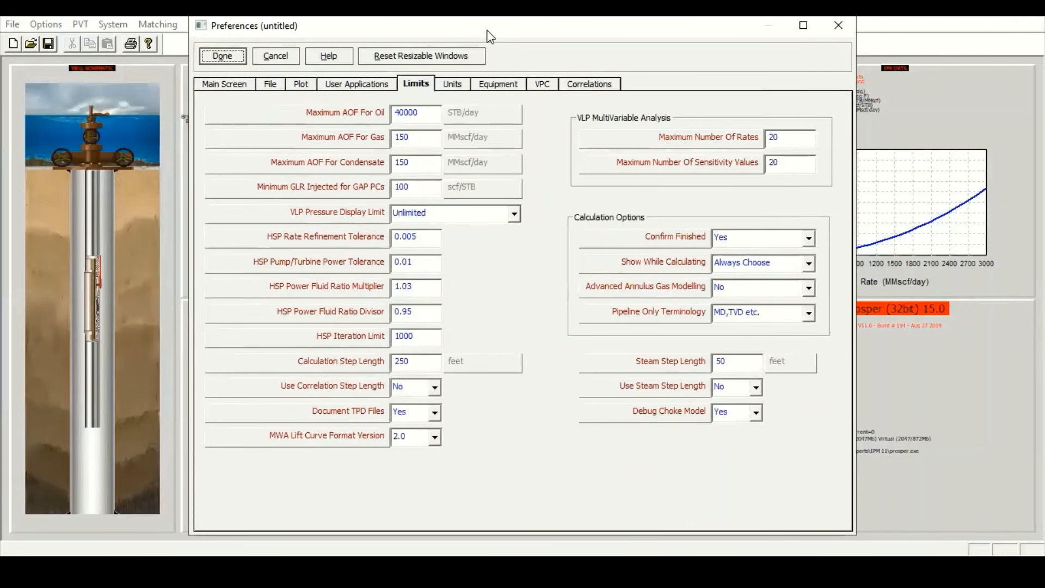
{"action": "left_click_drag", "start_coordinate": [489, 34], "coordinate": [496, 66]}
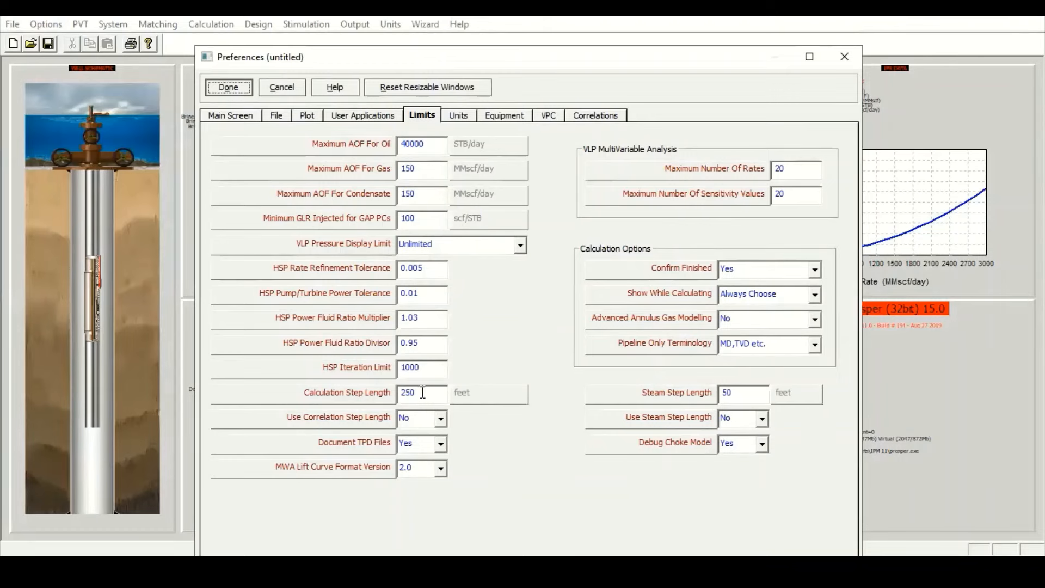
{"action": "left_click_drag", "start_coordinate": [423, 391], "coordinate": [369, 401]}
{"action": "type", "text": "50"}
{"action": "left_click", "coordinate": [432, 417]}
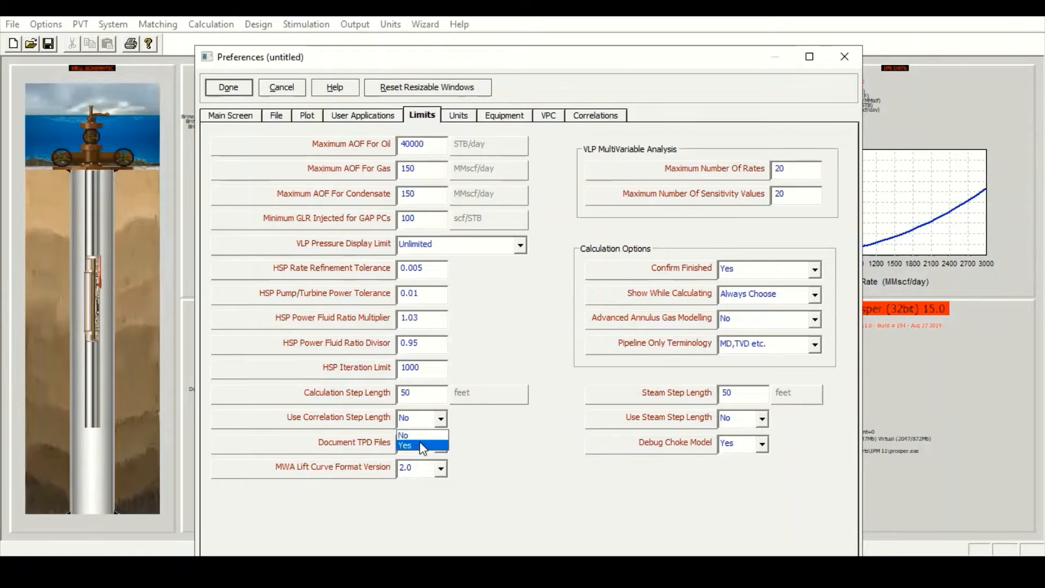
{"action": "left_click", "coordinate": [420, 443]}
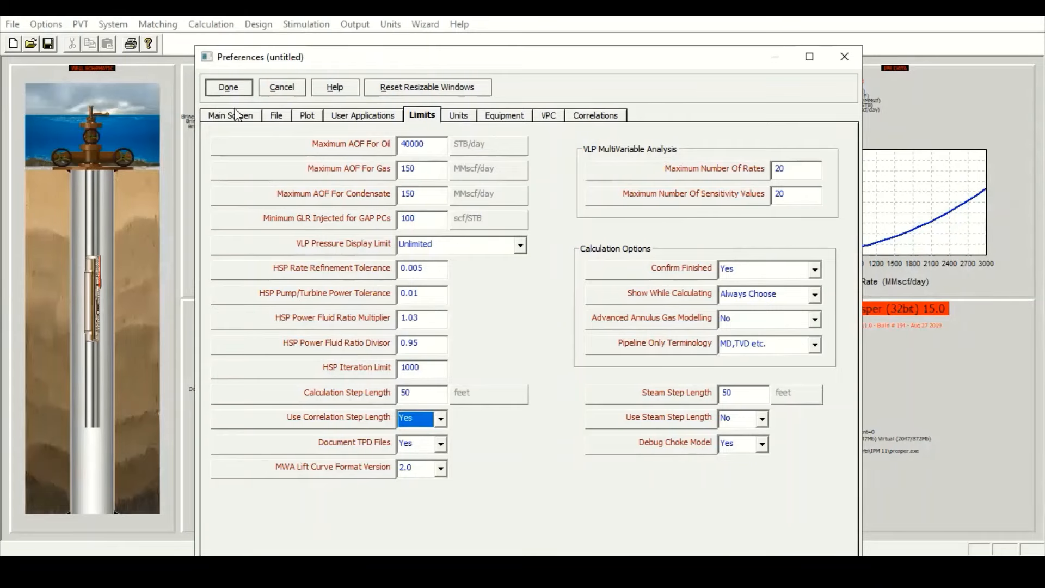
{"action": "left_click", "coordinate": [229, 94]}
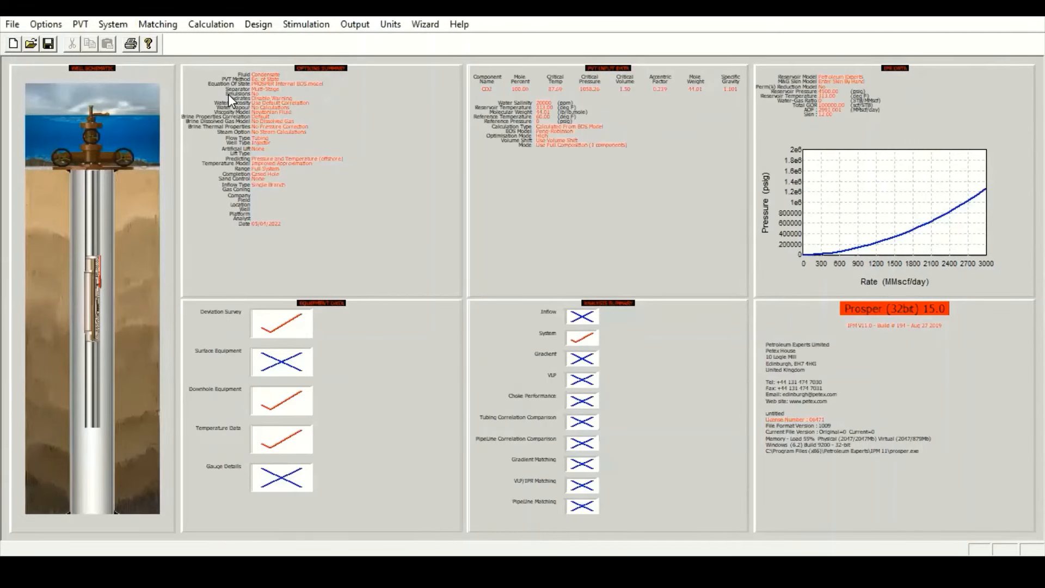
Open the system calculation and set the top node pressure to 1250 psig and the total GOR to 1e6 scf/STB.
{"action": "left_click", "coordinate": [221, 25]}
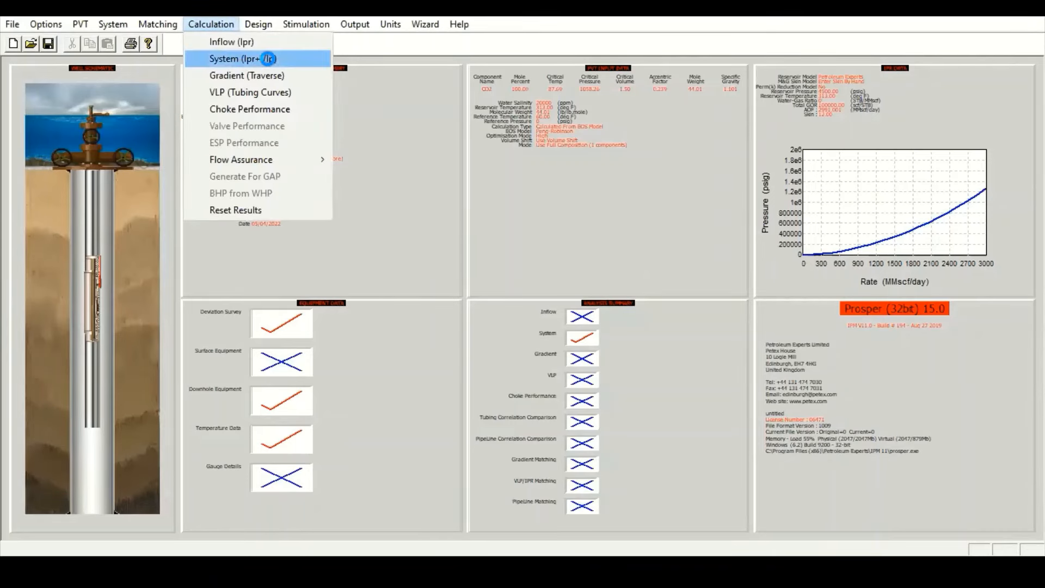
{"action": "left_click", "coordinate": [266, 59]}
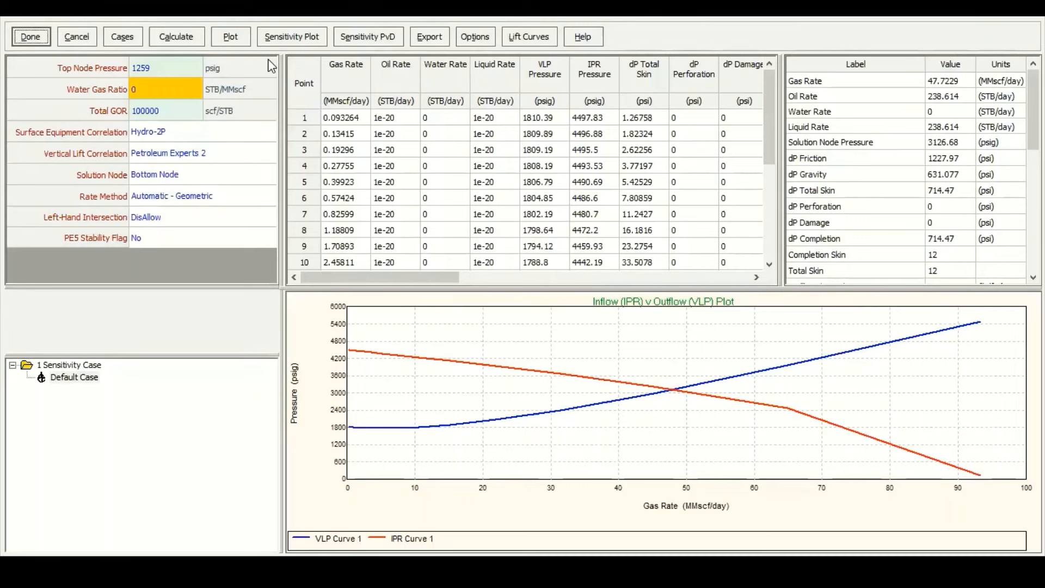
{"action": "left_click", "coordinate": [170, 66]}
{"action": "type", "text": "12"}
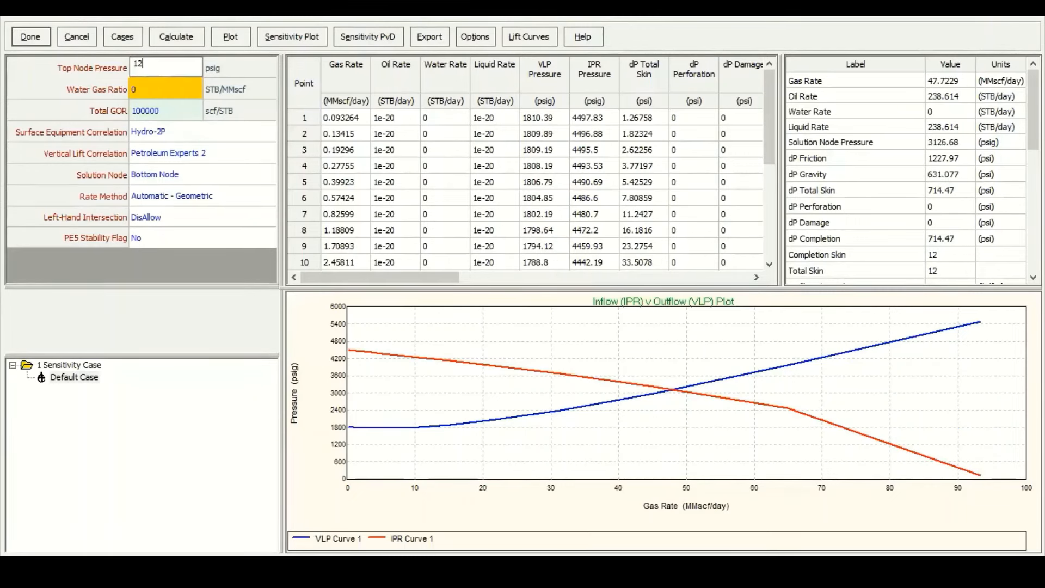
{"action": "type", "text": "50"}
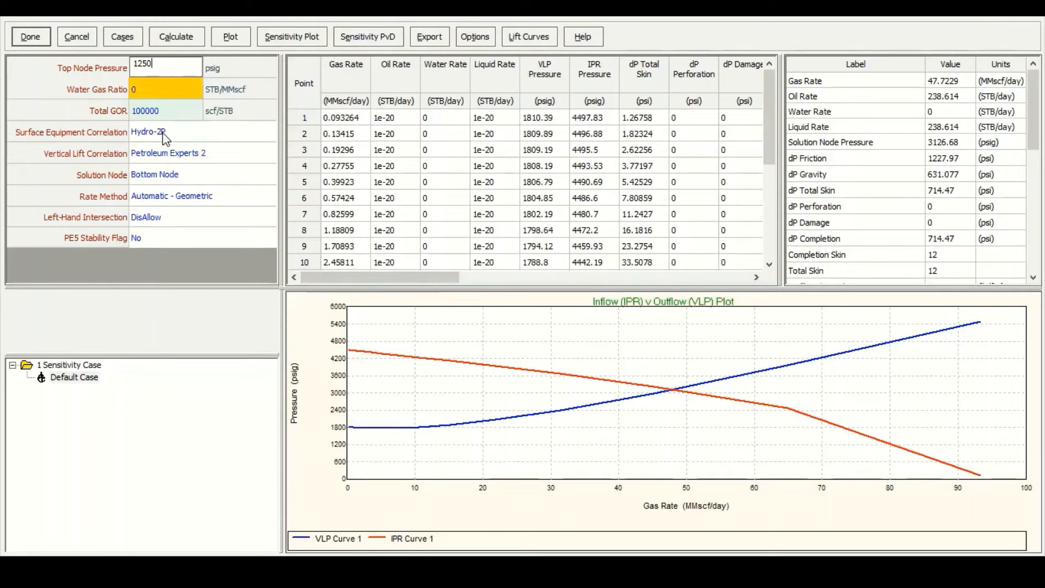
{"action": "key", "text": "Return"}
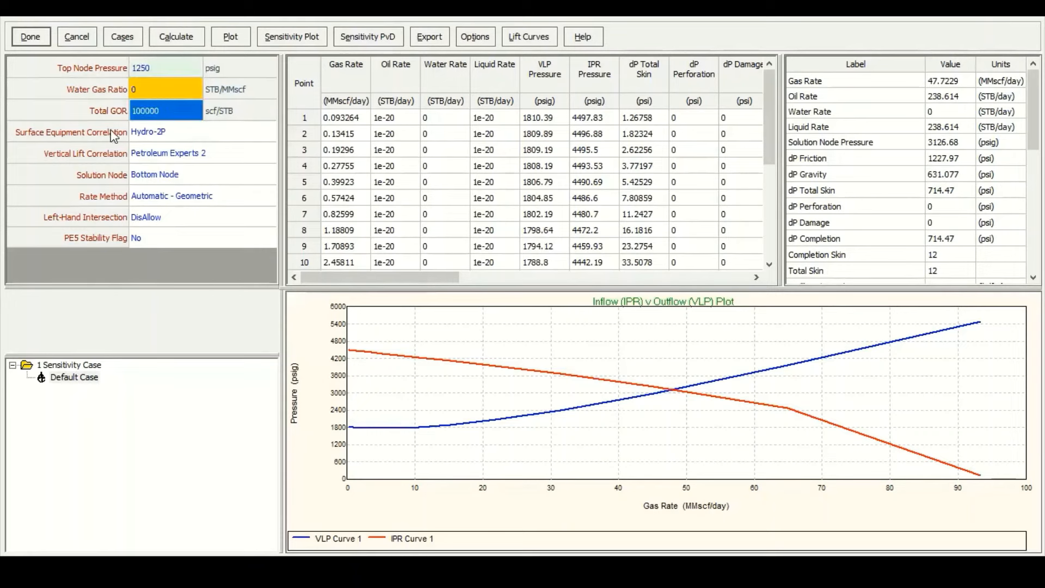
{"action": "type", "text": "1e6"}
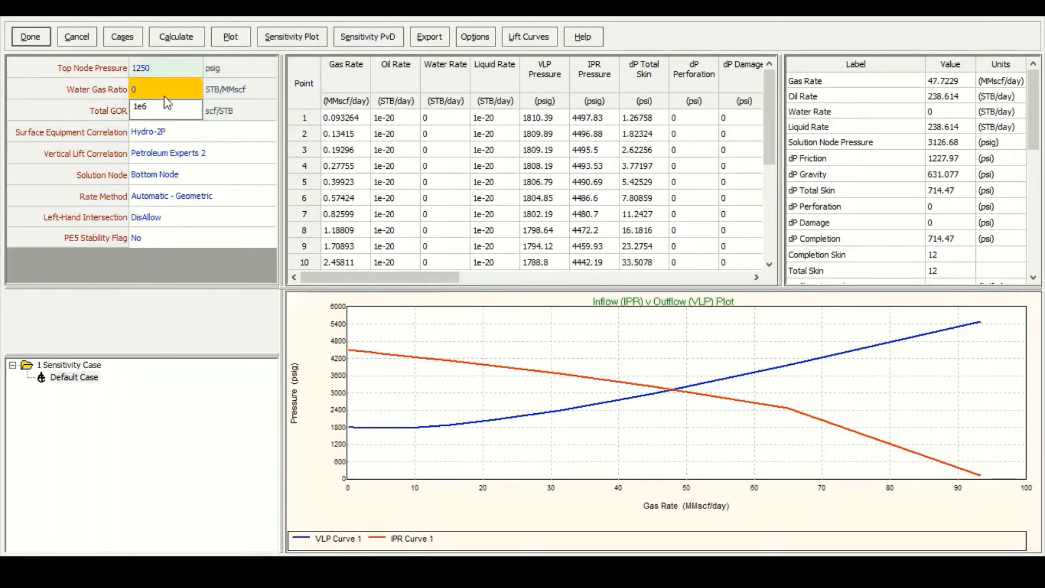
{"action": "left_click", "coordinate": [164, 96]}
{"action": "left_click", "coordinate": [160, 115]}
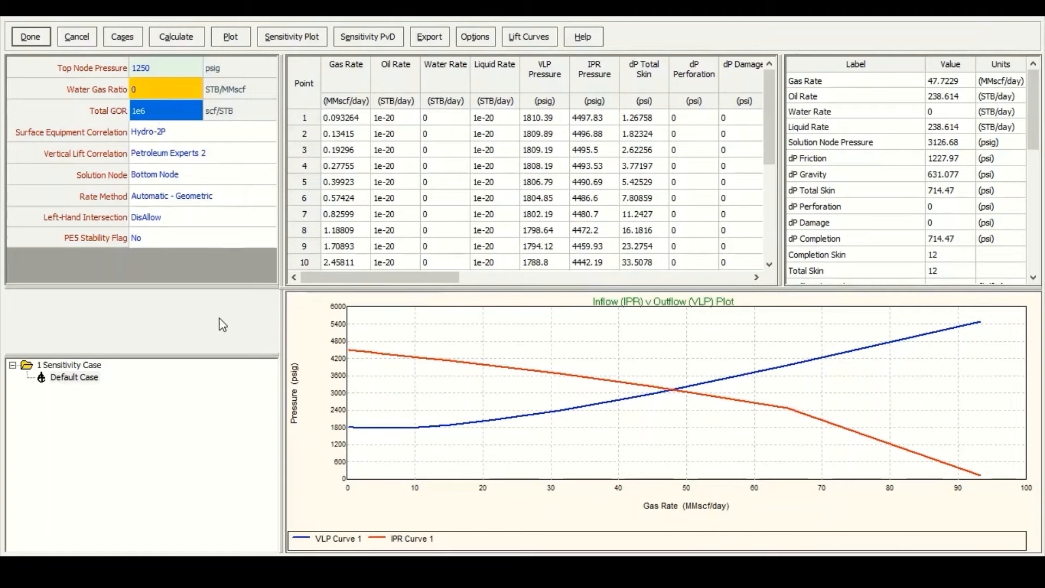
Run the system calculation with the calculating data shown and dismiss the calculation messages.
{"action": "left_click", "coordinate": [195, 41]}
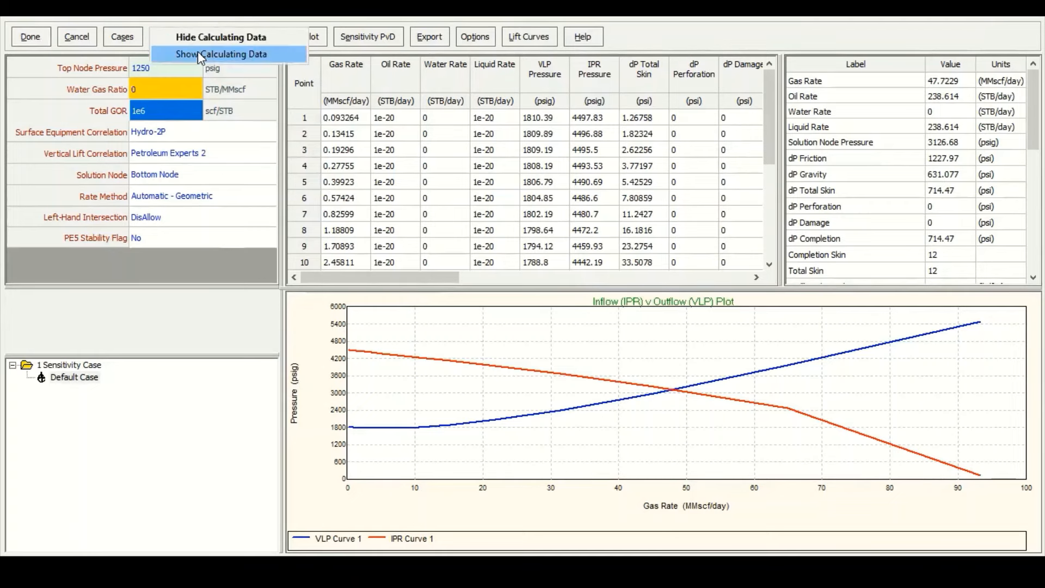
{"action": "left_click", "coordinate": [251, 57]}
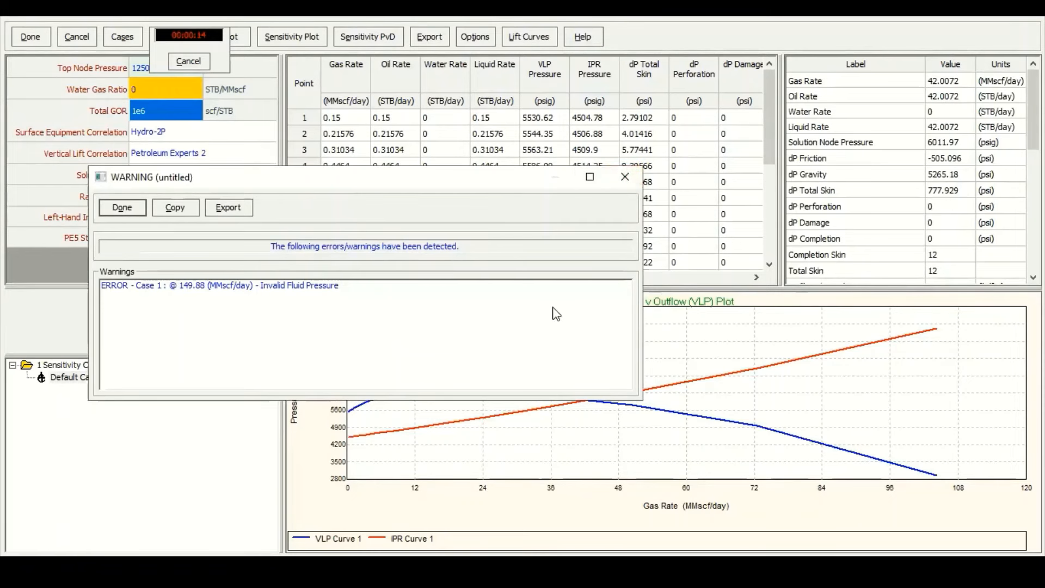
{"action": "left_click", "coordinate": [612, 318]}
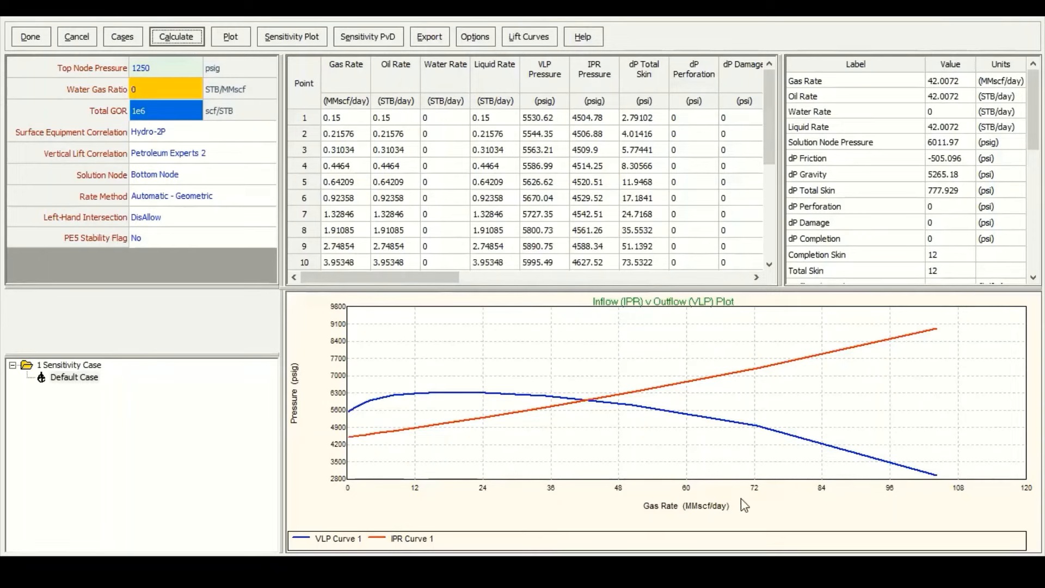
Plot VLP Pressure and IPR Pressure against gas rate for all cases, and close the plot and the system calculation.
{"action": "left_click", "coordinate": [237, 38]}
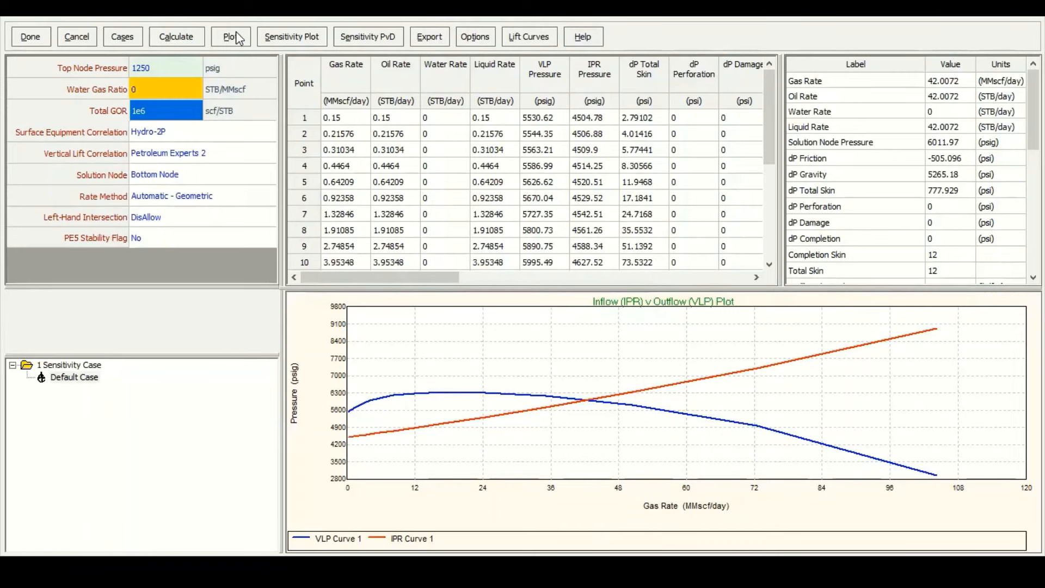
{"action": "mouse_move", "coordinate": [262, 39]}
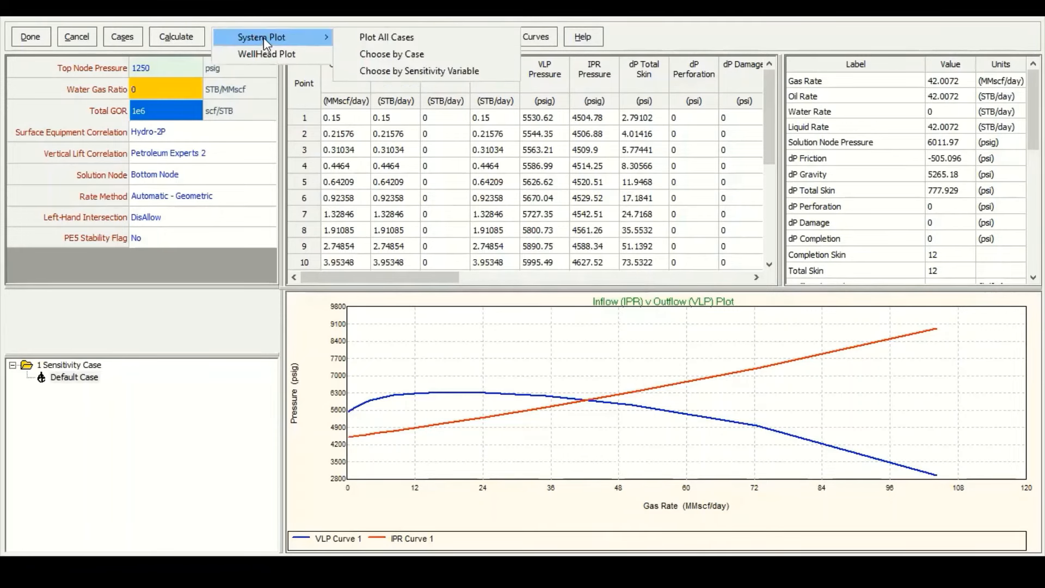
{"action": "left_click", "coordinate": [390, 36]}
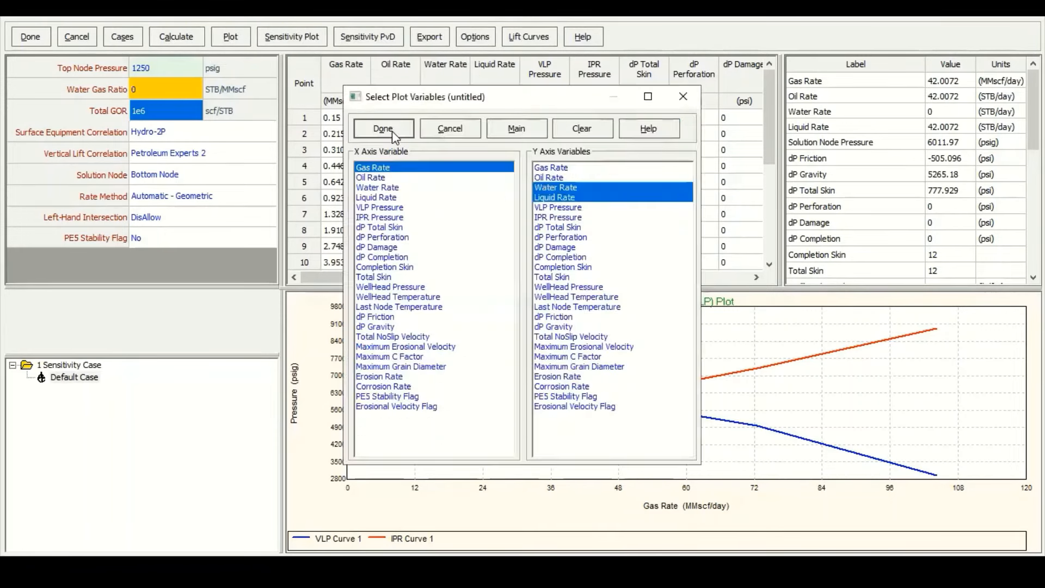
{"action": "left_click", "coordinate": [392, 131]}
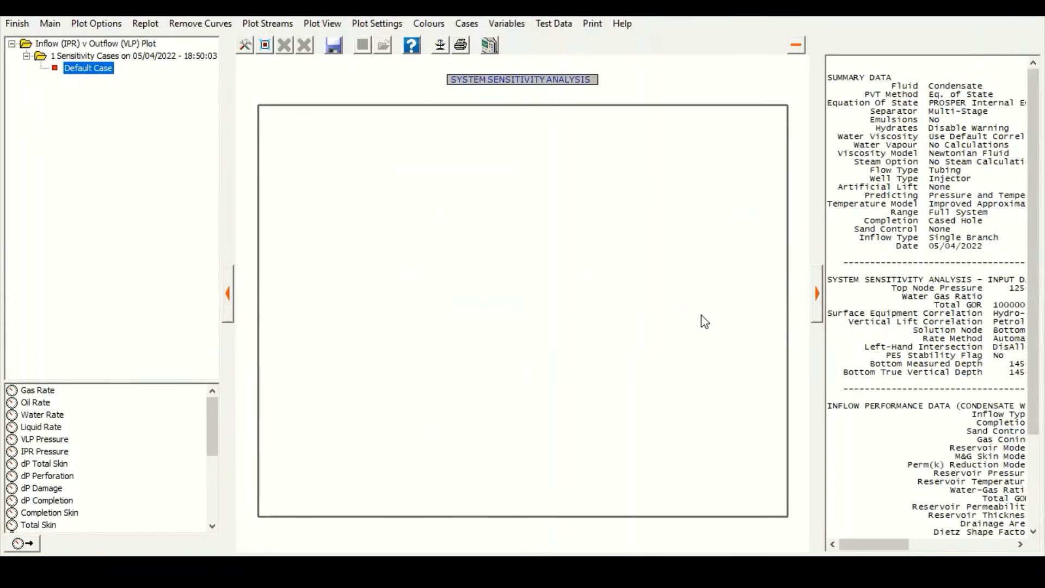
{"action": "left_click", "coordinate": [48, 430]}
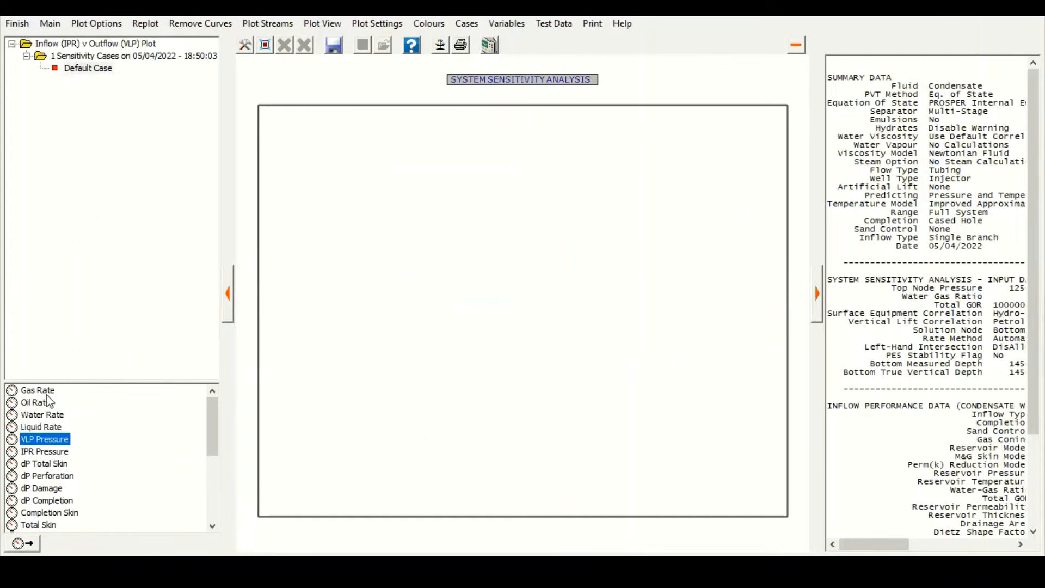
{"action": "left_click", "coordinate": [48, 392]}
{"action": "left_click", "coordinate": [42, 441]}
{"action": "left_click", "coordinate": [44, 451]}
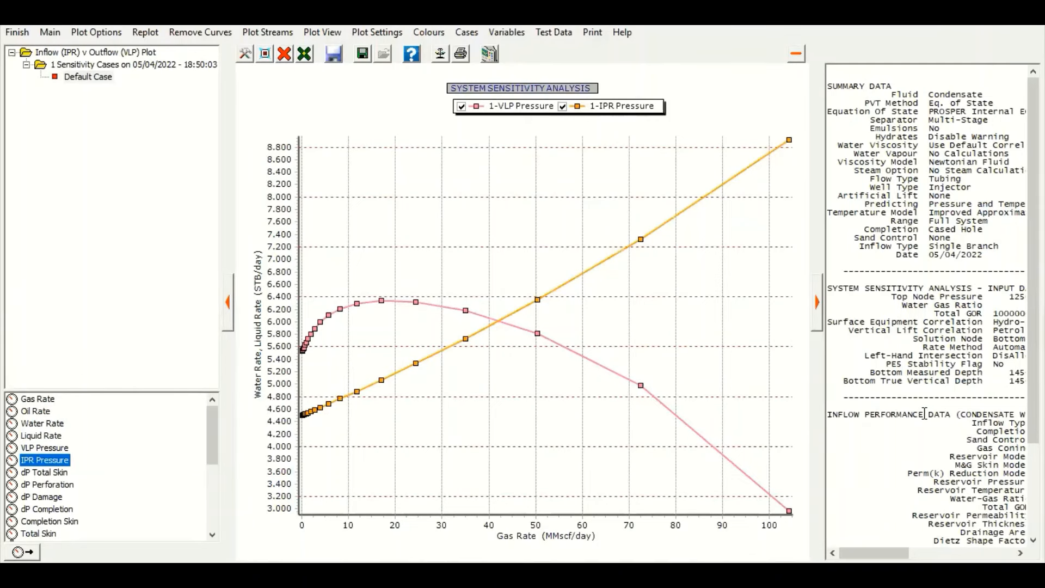
{"action": "left_click", "coordinate": [9, 35]}
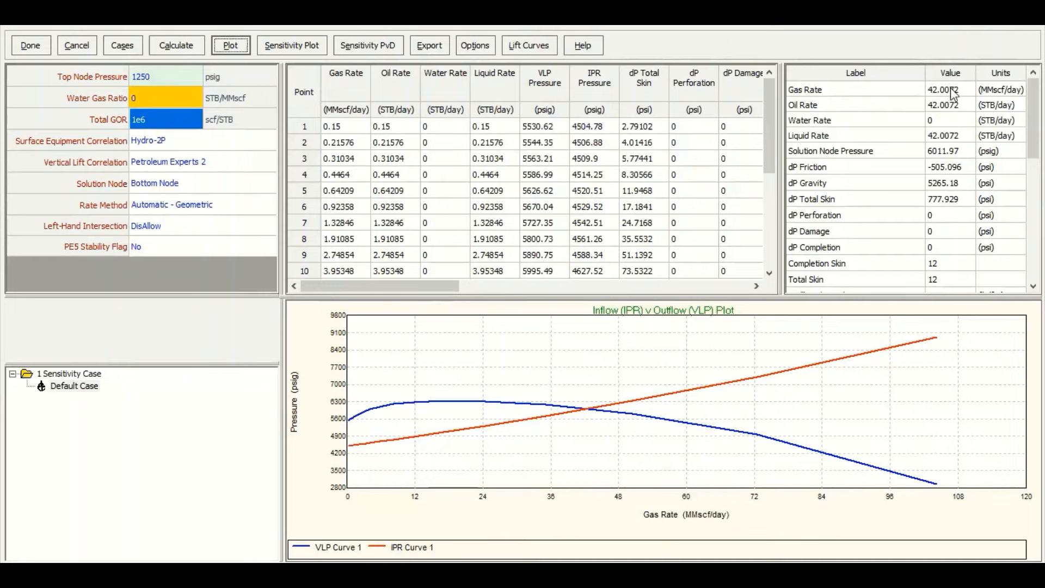
{"action": "left_click", "coordinate": [67, 52]}
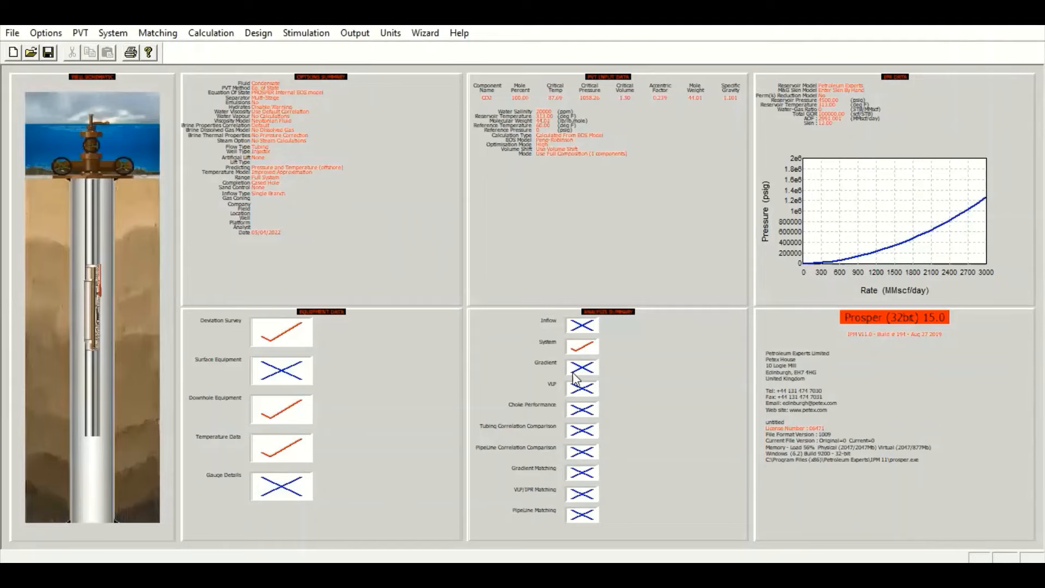
Open the gradient traverse calculation and set first node pressure 1250 psig, inlet fluid temperature 75 deg F and gas rate 20 MMscf/day.
{"action": "left_click", "coordinate": [200, 36]}
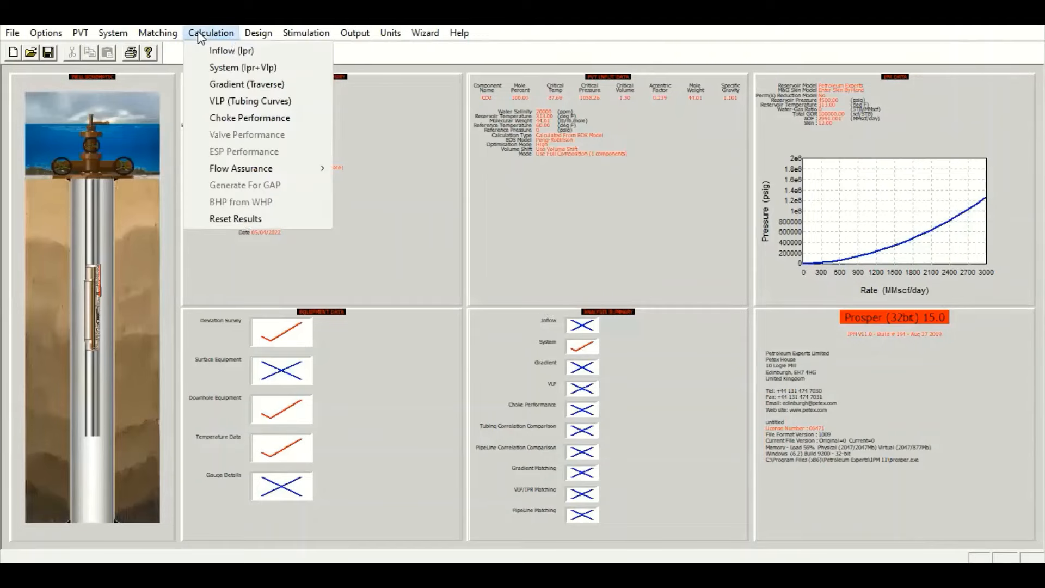
{"action": "left_click", "coordinate": [245, 87]}
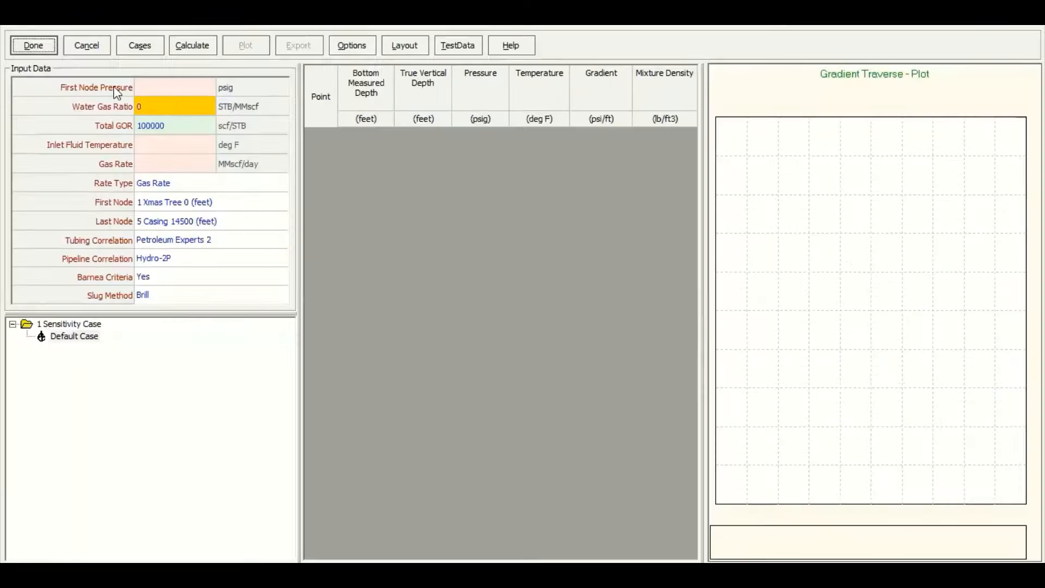
{"action": "left_click", "coordinate": [199, 92]}
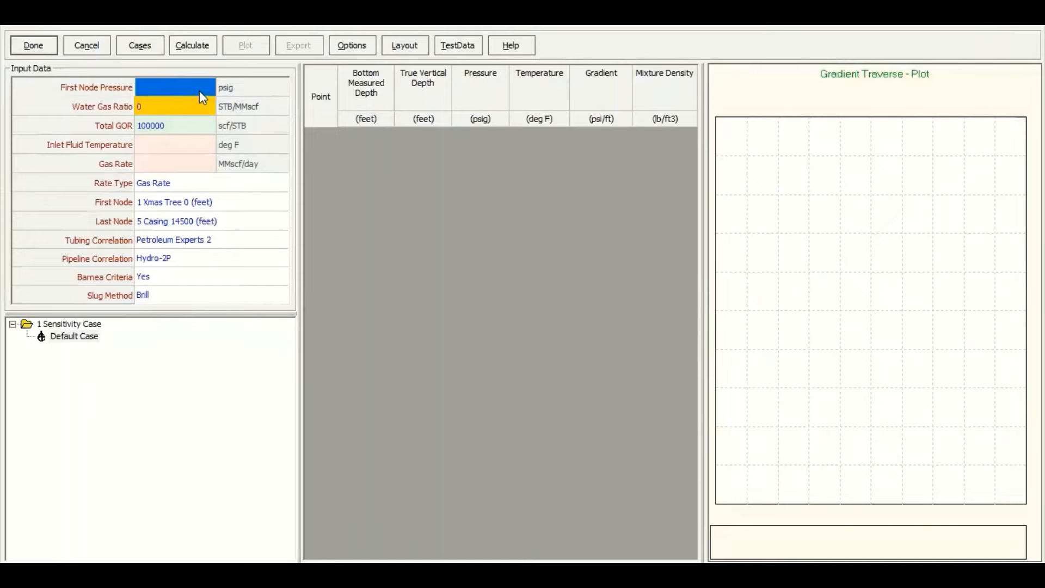
{"action": "type", "text": "1250"}
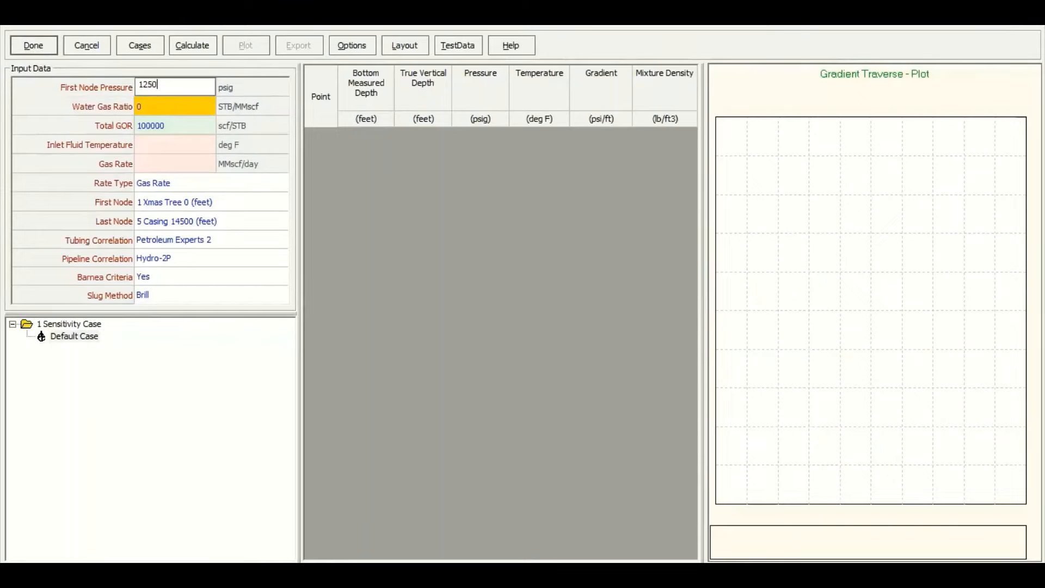
{"action": "key", "text": "Return"}
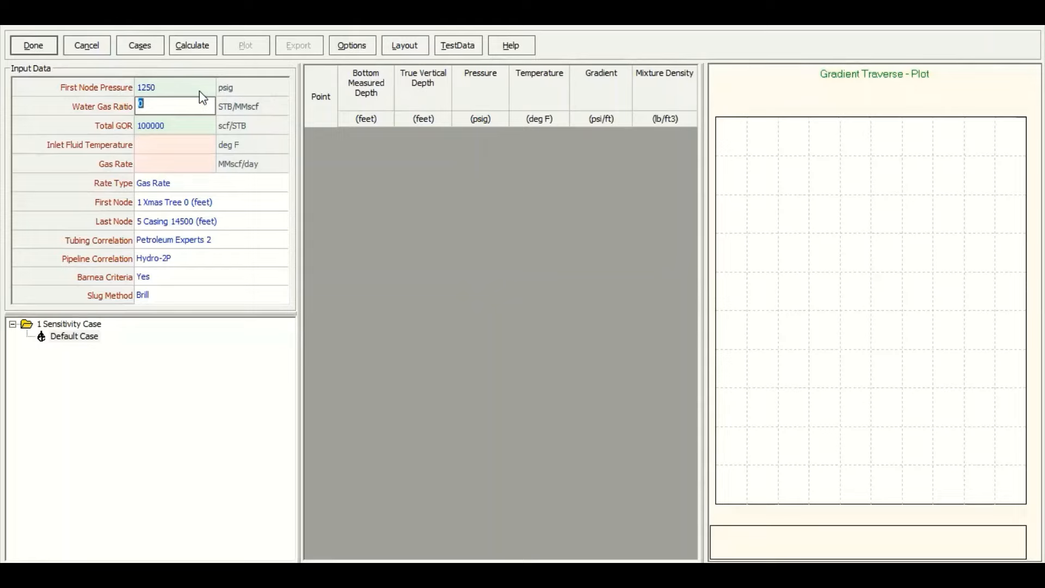
{"action": "key", "text": "Return"}
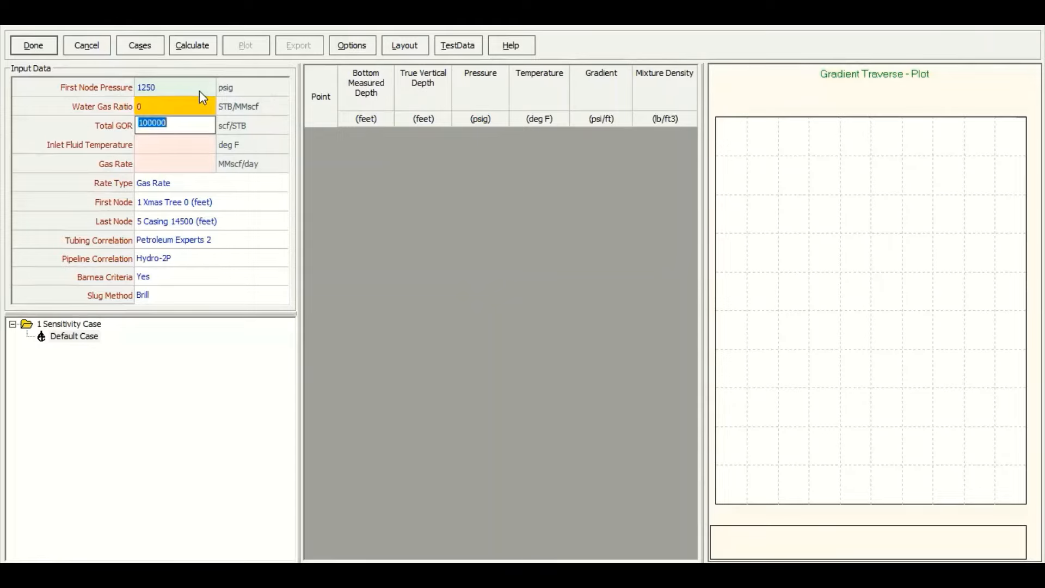
{"action": "key", "text": "Return"}
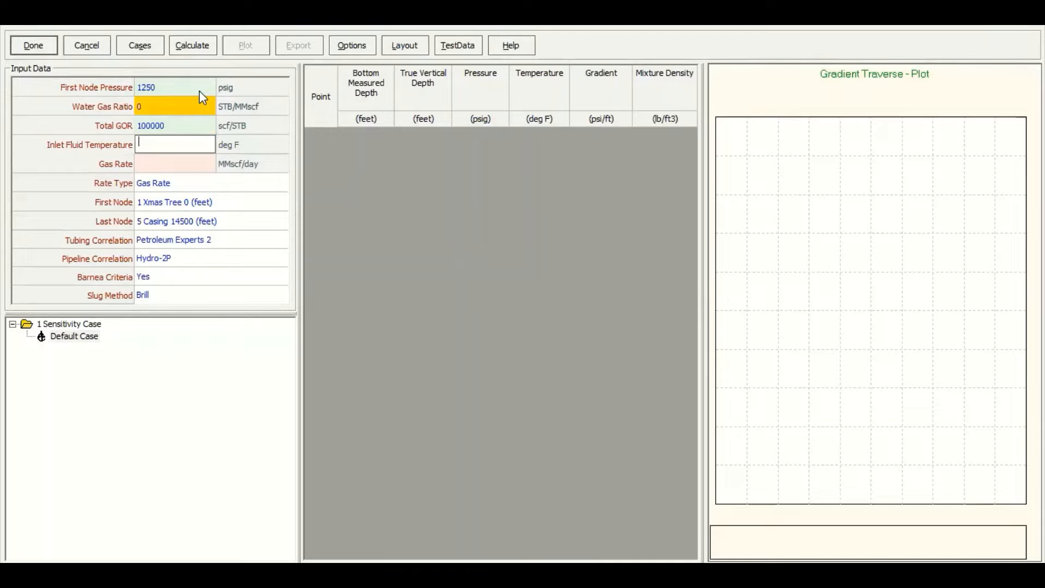
{"action": "type", "text": "75"}
{"action": "key", "text": "Return"}
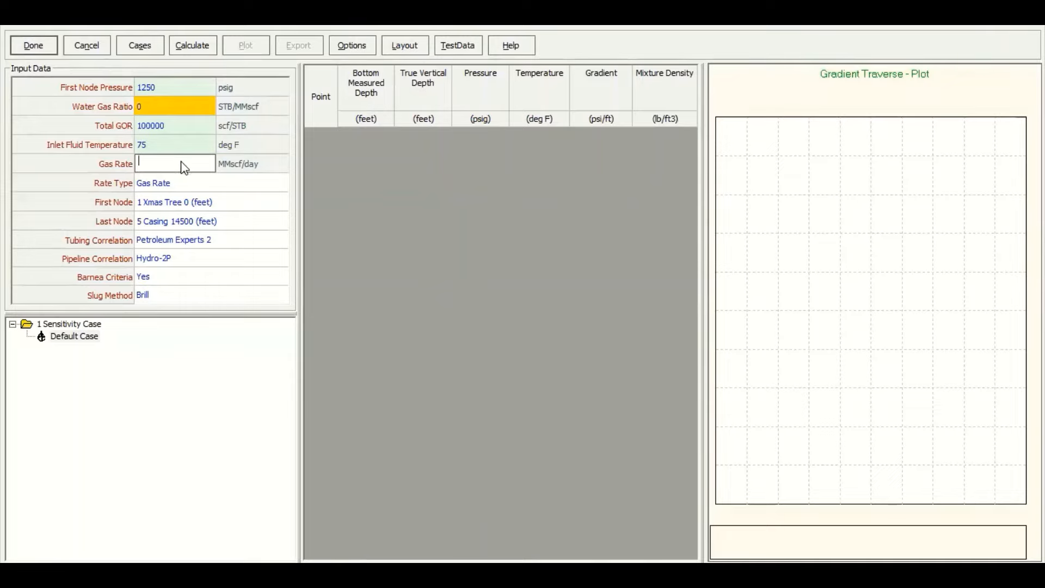
{"action": "type", "text": "20"}
{"action": "left_click", "coordinate": [191, 359]}
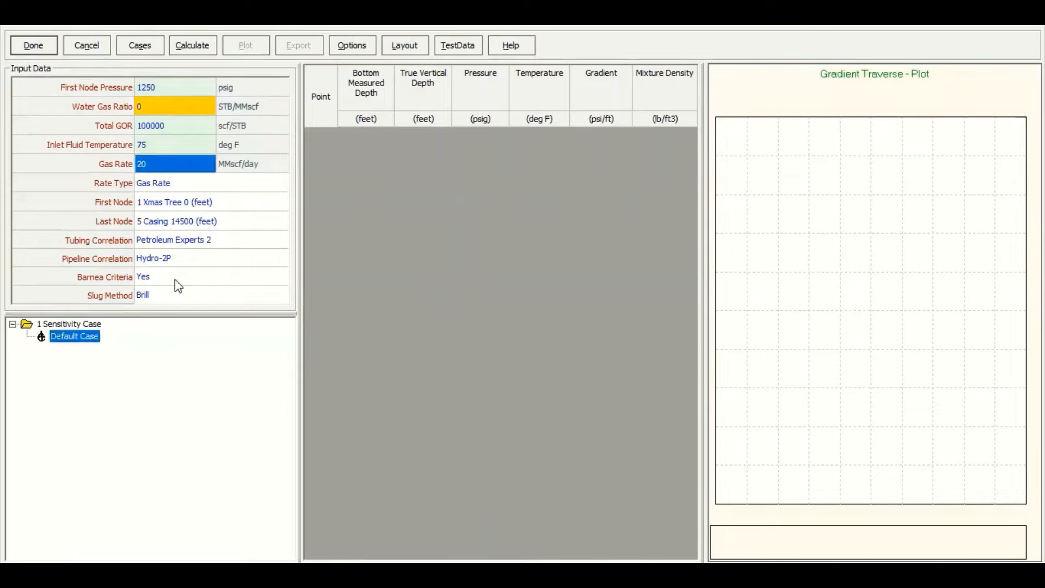
Calculate the gradient traverse with the calculating data shown and acknowledge its completion.
{"action": "left_click", "coordinate": [193, 47]}
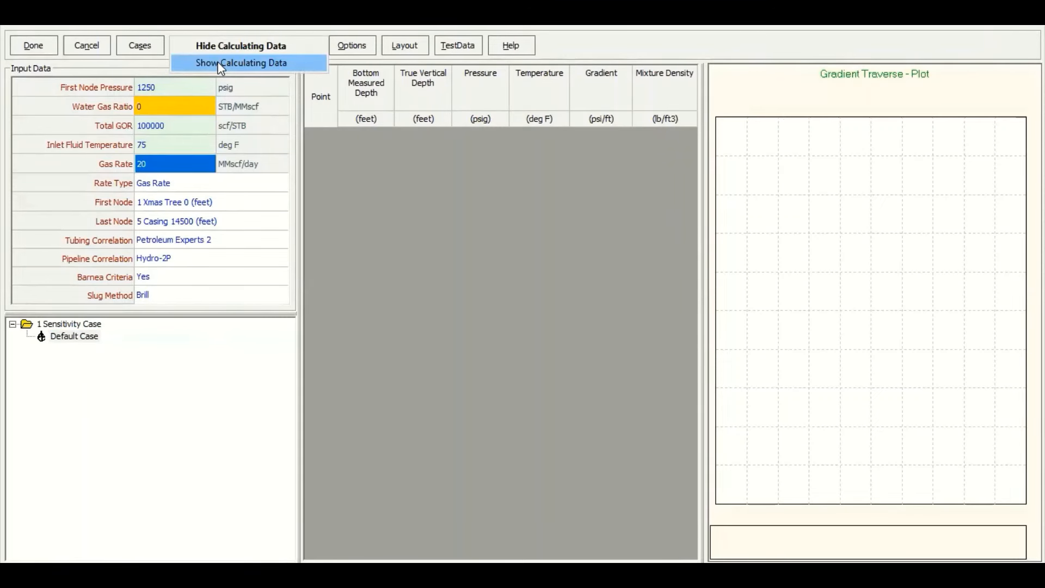
{"action": "left_click", "coordinate": [220, 64]}
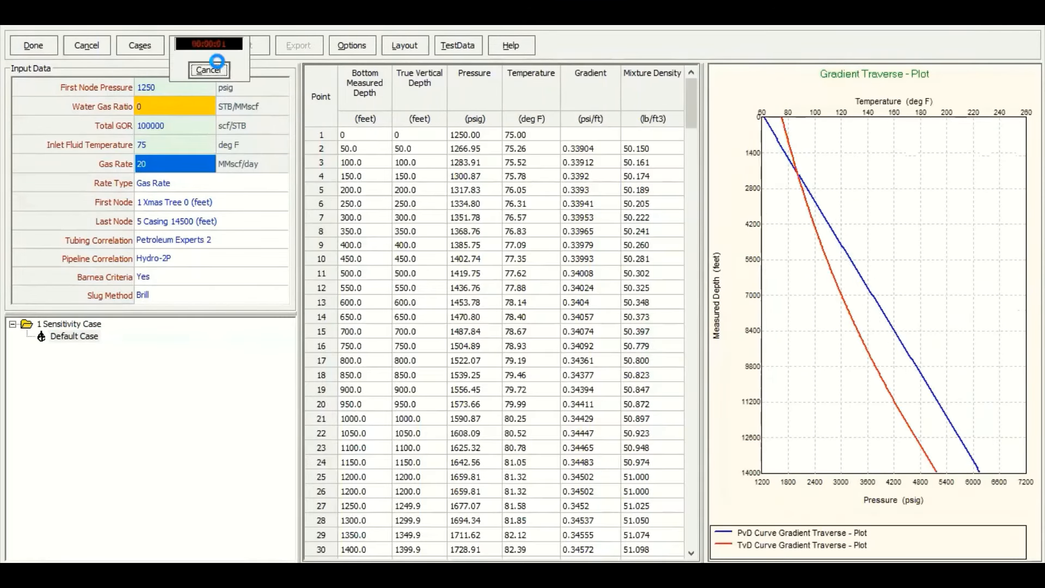
{"action": "left_click", "coordinate": [53, 51]}
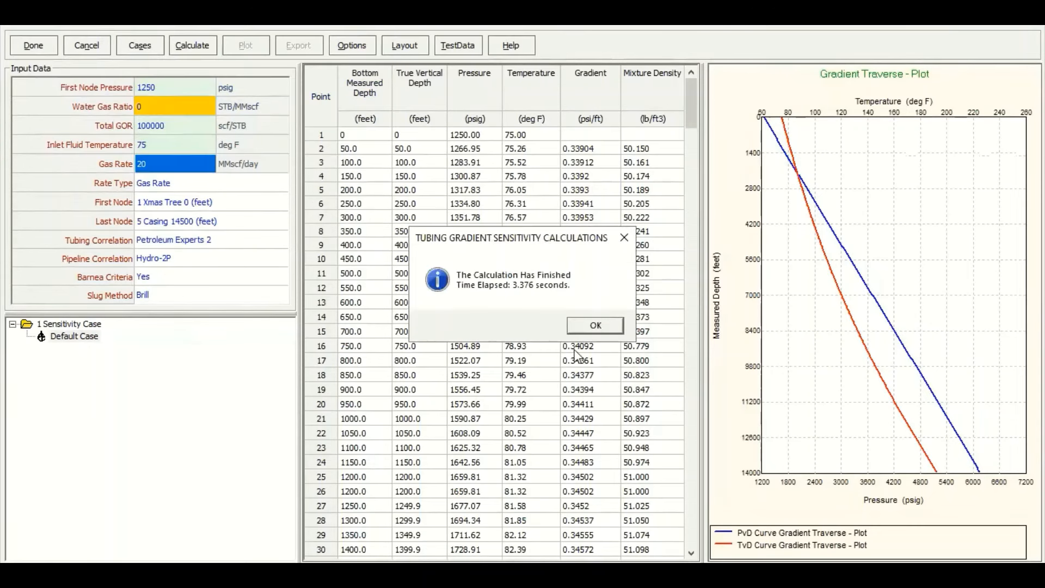
{"action": "left_click", "coordinate": [605, 321]}
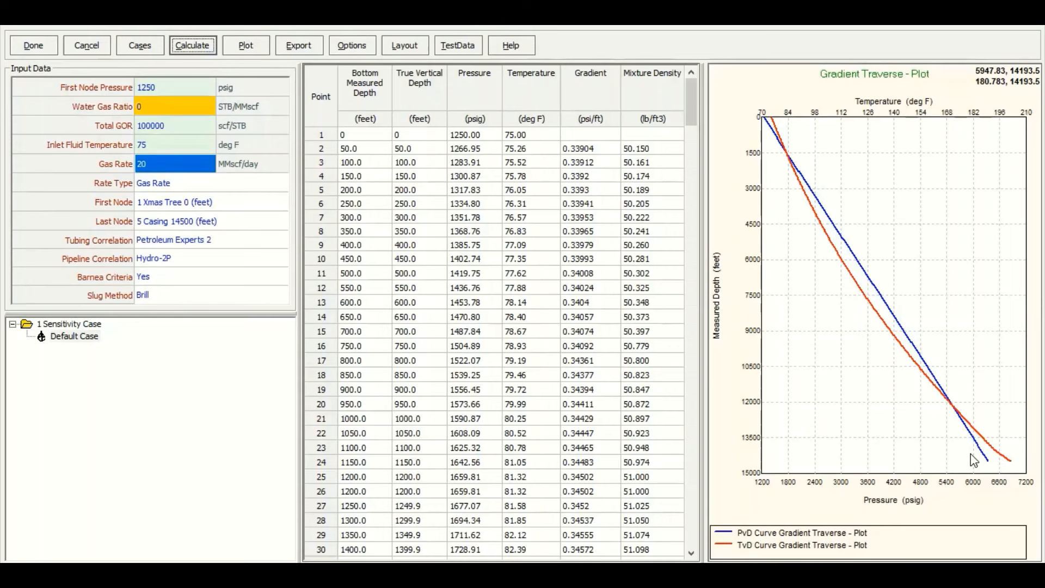
Add the Regime column to the gradient traverse results table and widen the table so all its columns fit.
{"action": "mouse_move", "coordinate": [688, 105]}
{"action": "left_mouse_down"}
{"action": "mouse_move", "coordinate": [700, 338]}
{"action": "mouse_move", "coordinate": [701, 110]}
{"action": "left_mouse_up"}
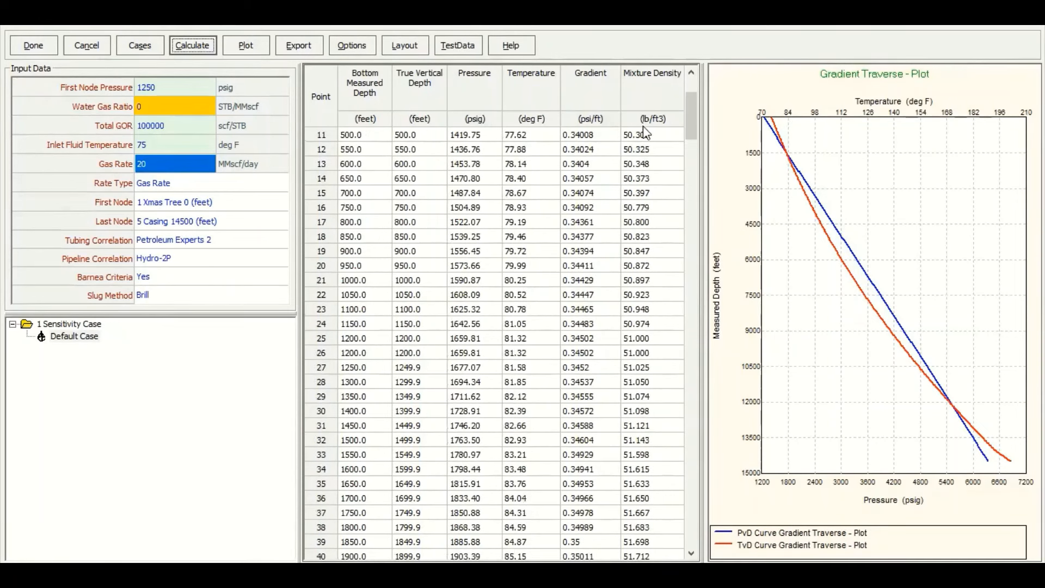
{"action": "left_click_drag", "start_coordinate": [691, 104], "coordinate": [702, 296]}
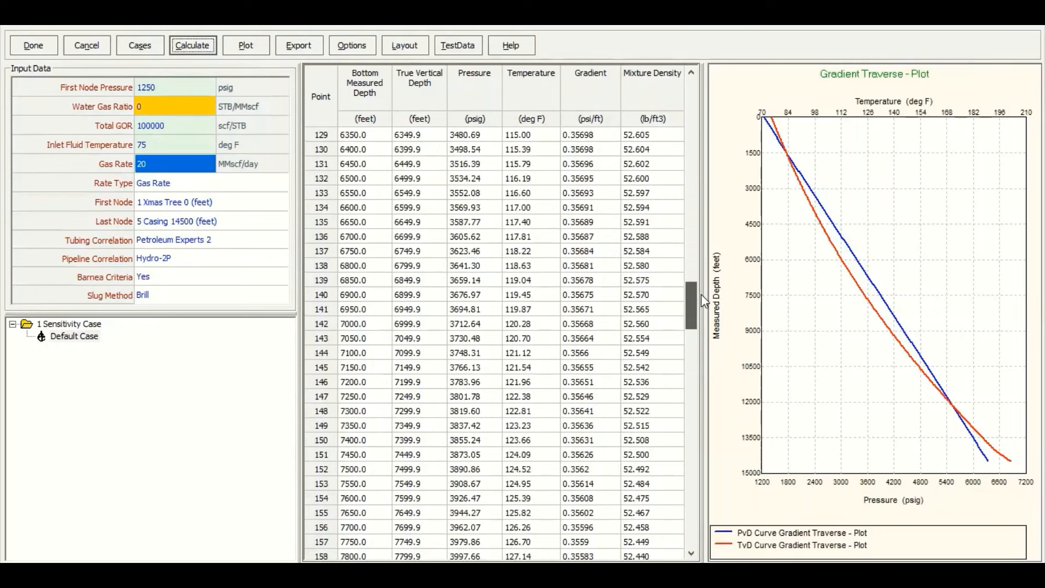
{"action": "left_click_drag", "start_coordinate": [702, 295], "coordinate": [687, 100]}
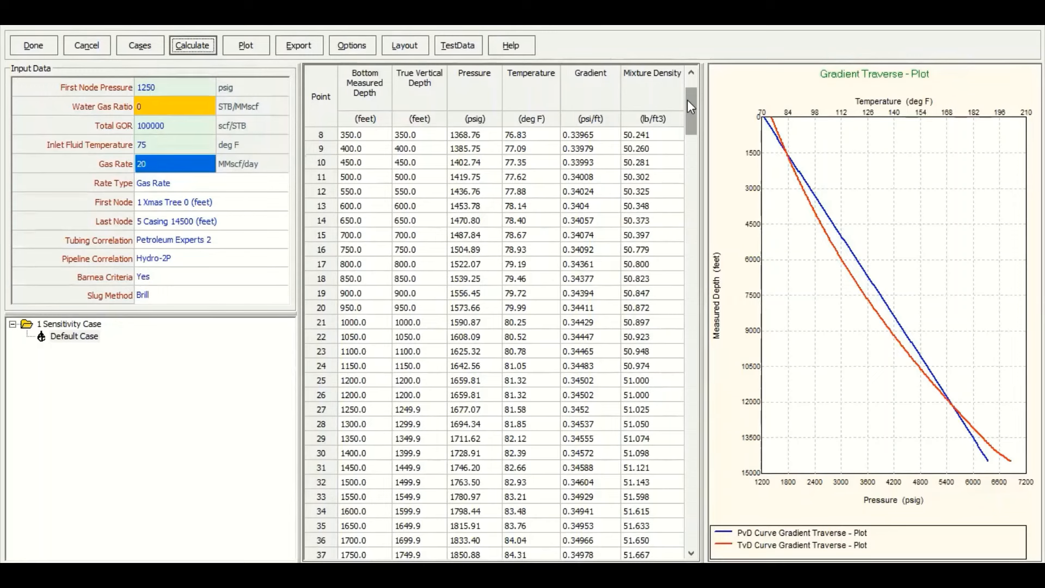
{"action": "left_click", "coordinate": [404, 49]}
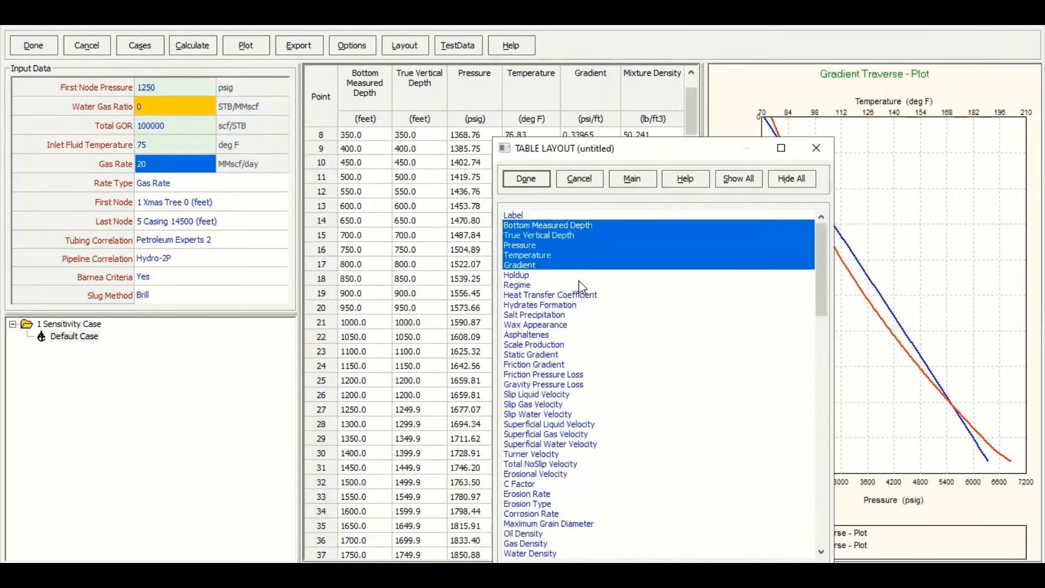
{"action": "left_click", "coordinate": [524, 285]}
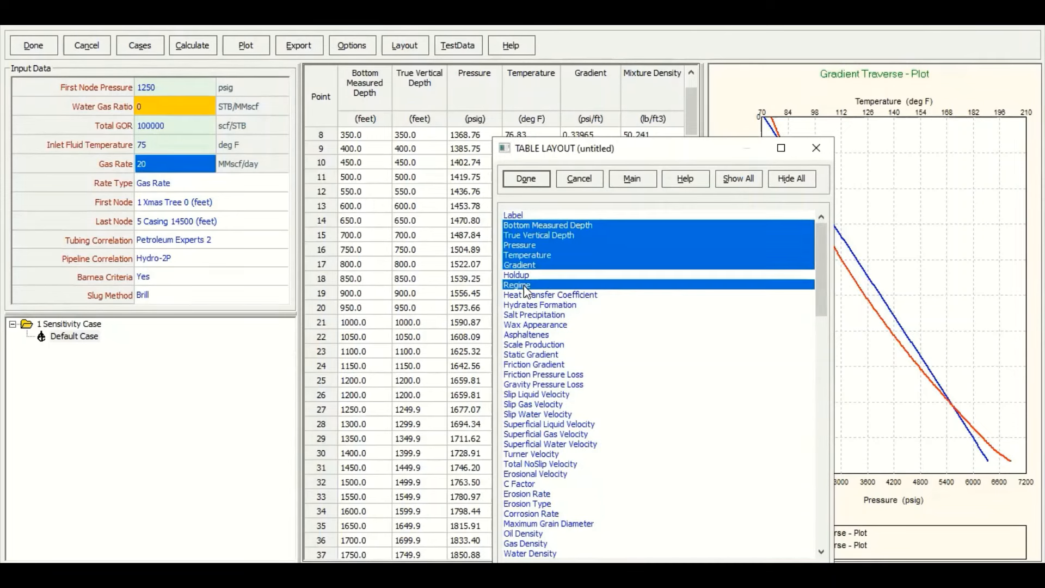
{"action": "scroll", "coordinate": [525, 287], "scroll_direction": "down", "scroll_amount": 18}
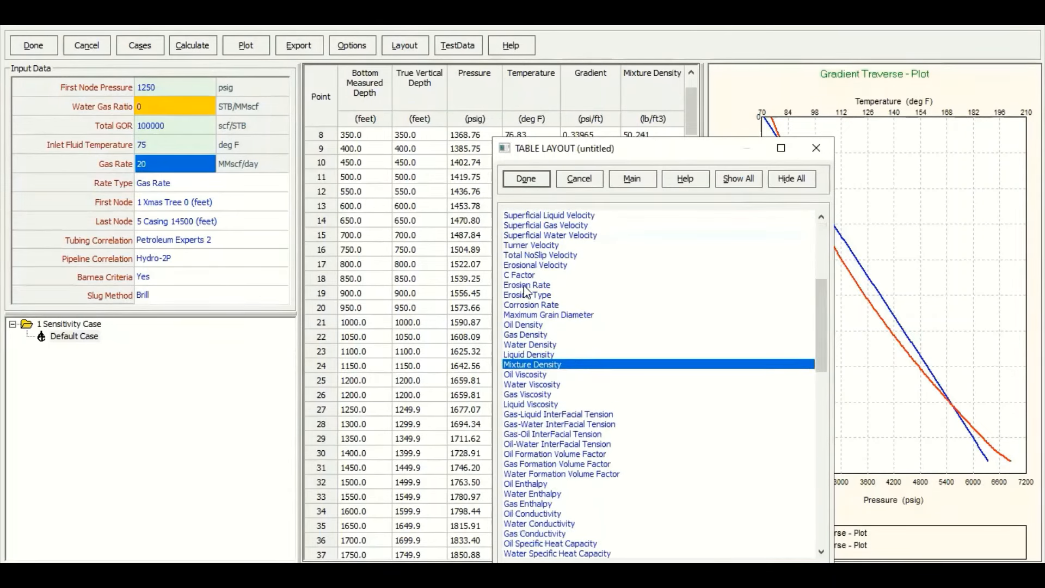
{"action": "scroll", "coordinate": [526, 291], "scroll_direction": "down", "scroll_amount": 10}
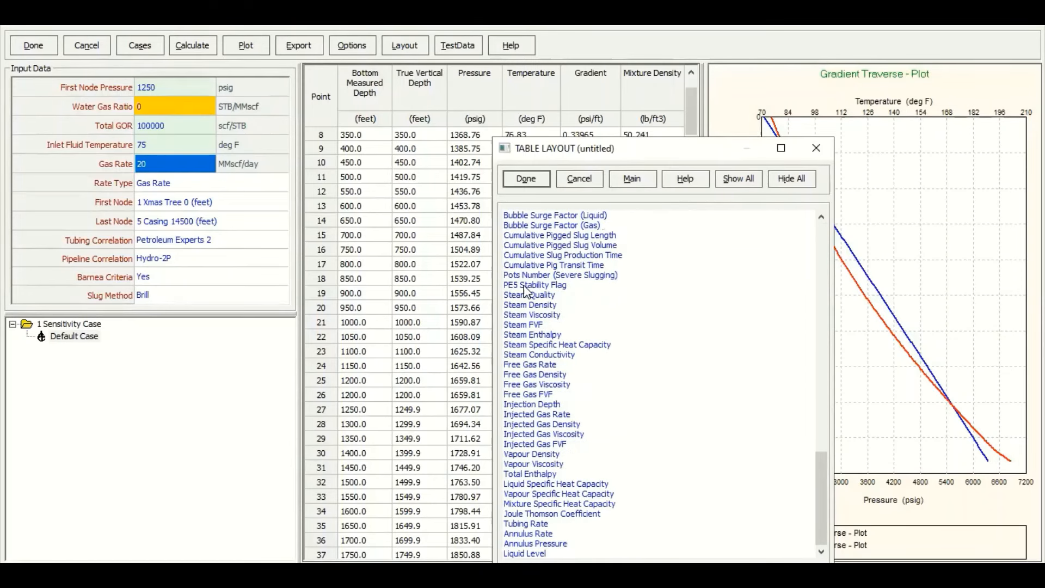
{"action": "left_click", "coordinate": [530, 180]}
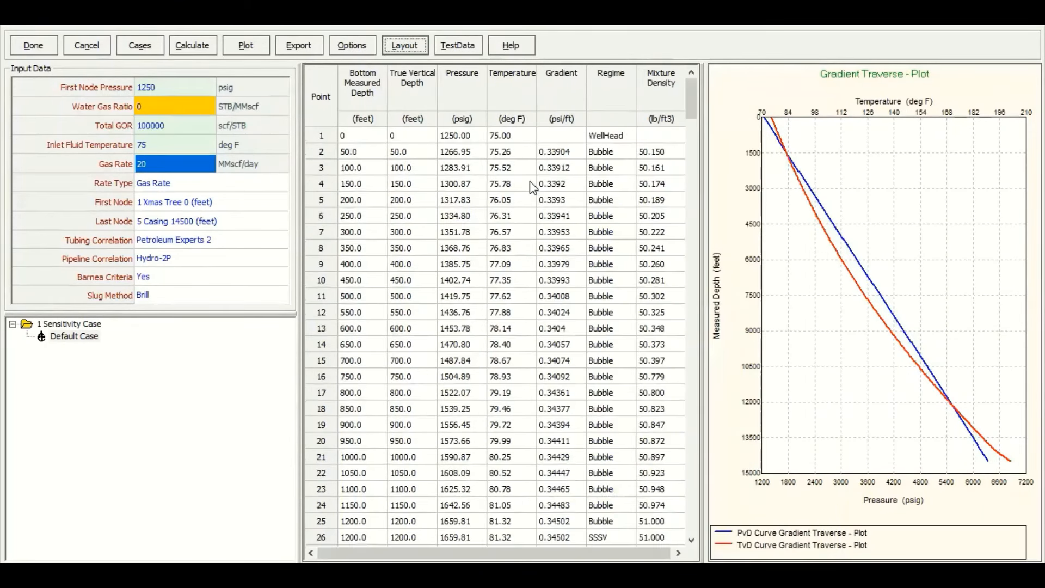
{"action": "left_click_drag", "start_coordinate": [701, 140], "coordinate": [749, 137]}
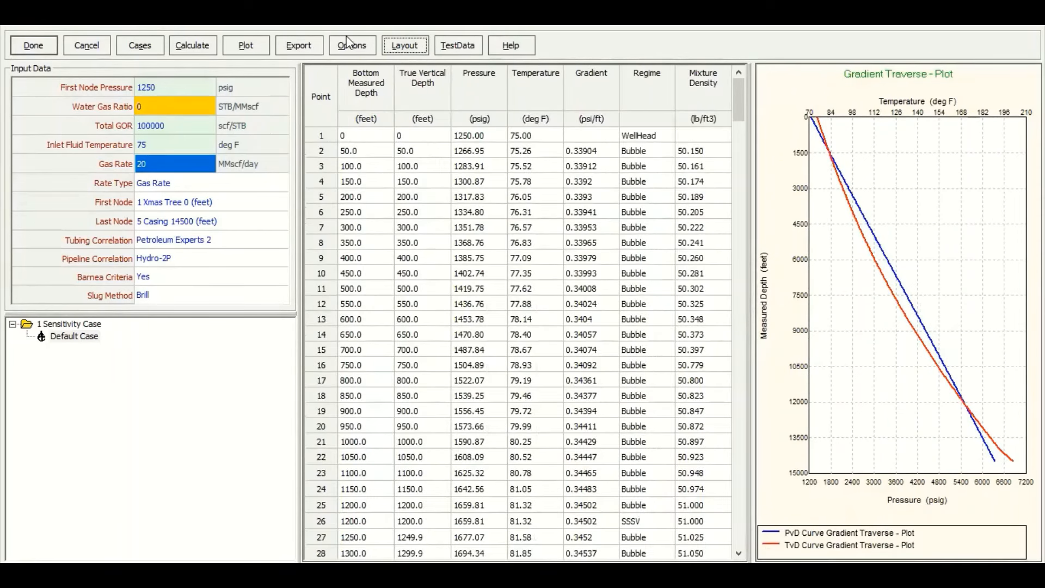
Open the results table layout and look through the full list of variables available as columns.
{"action": "left_click", "coordinate": [408, 43]}
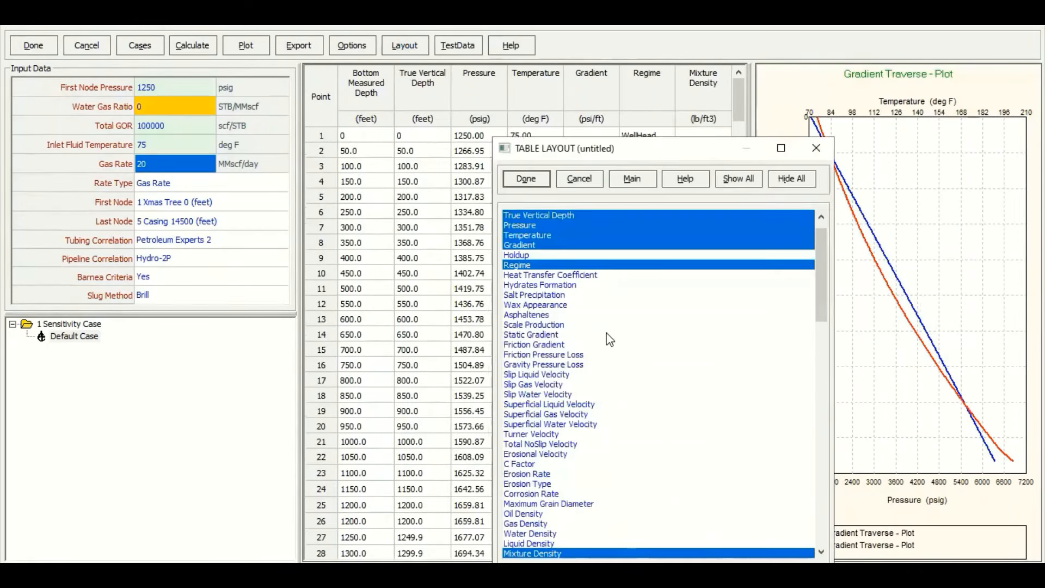
{"action": "scroll", "coordinate": [547, 362], "scroll_direction": "up", "scroll_amount": 1}
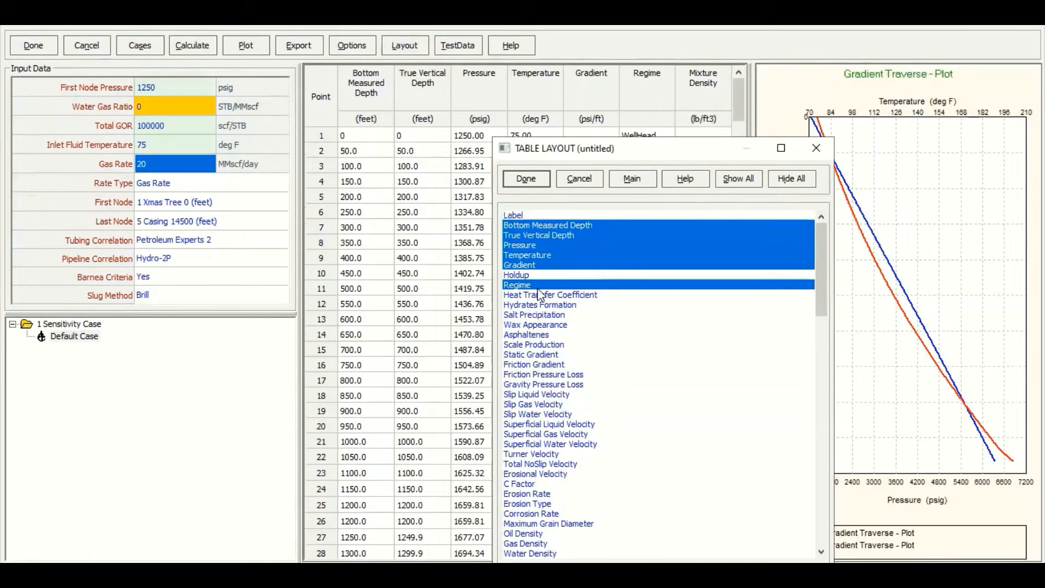
{"action": "scroll", "coordinate": [539, 332], "scroll_direction": "down", "scroll_amount": 4}
{"action": "scroll", "coordinate": [538, 333], "scroll_direction": "down", "scroll_amount": 1}
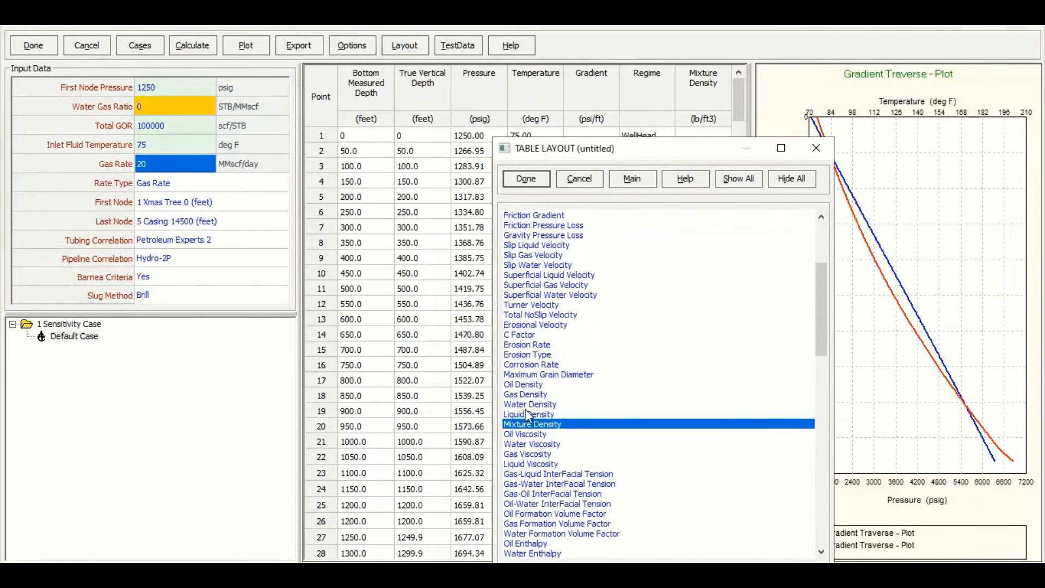
{"action": "scroll", "coordinate": [543, 436], "scroll_direction": "down", "scroll_amount": 4}
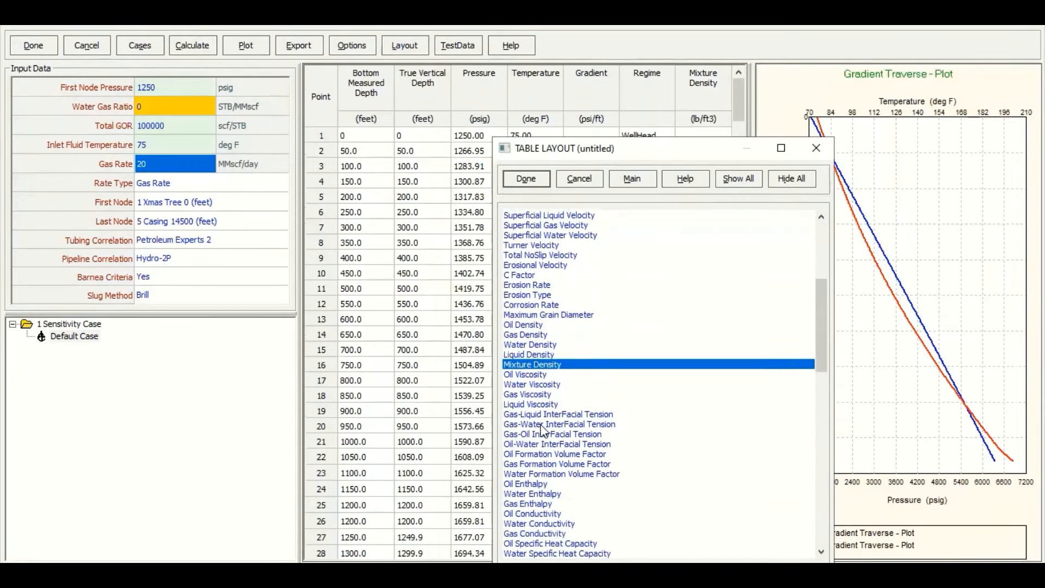
{"action": "scroll", "coordinate": [546, 455], "scroll_direction": "down", "scroll_amount": 20}
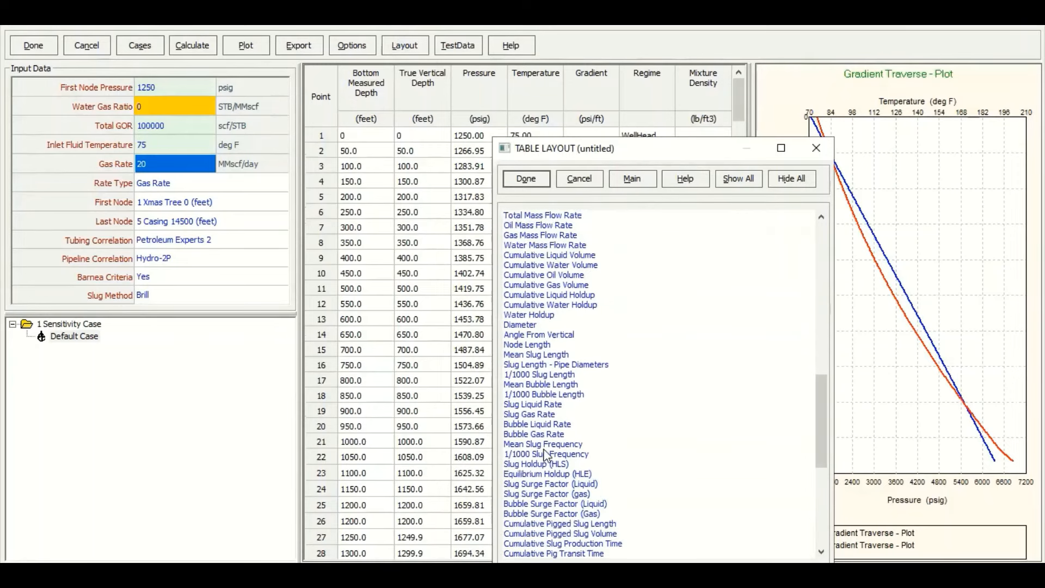
{"action": "scroll", "coordinate": [546, 455], "scroll_direction": "down", "scroll_amount": 1}
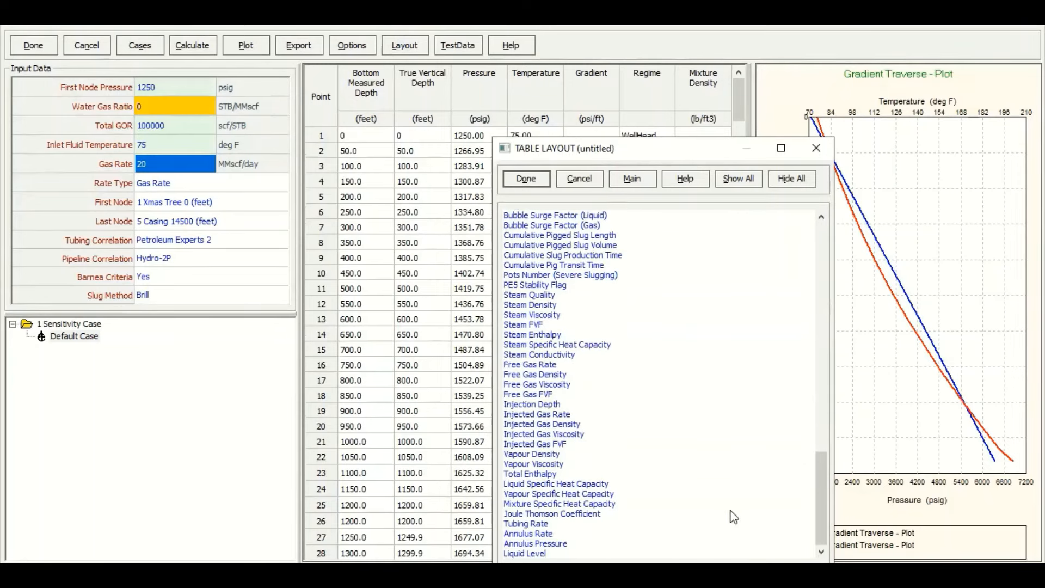
{"action": "left_click_drag", "start_coordinate": [821, 482], "coordinate": [783, 180]}
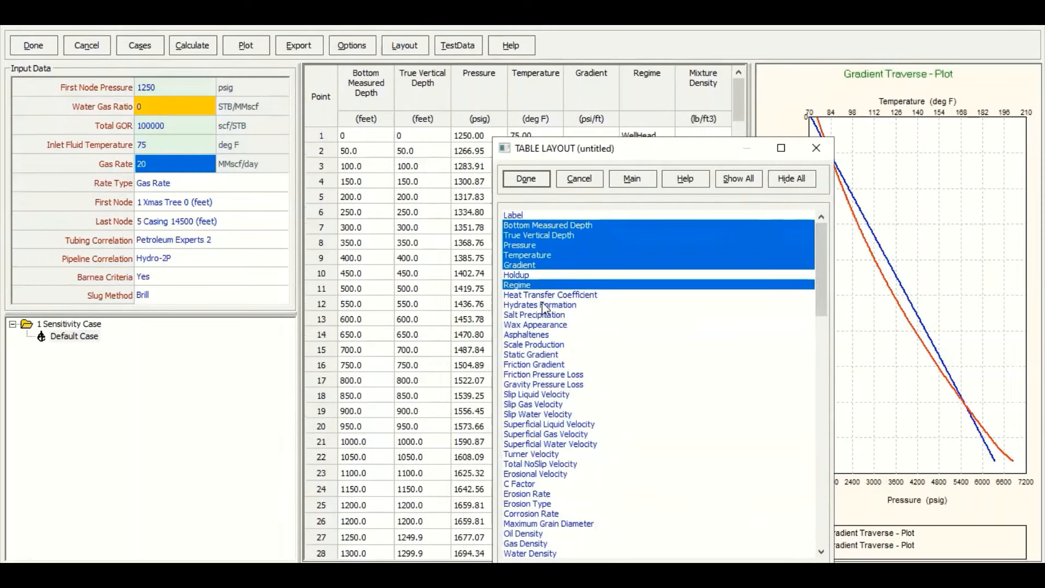
{"action": "scroll", "coordinate": [535, 359], "scroll_direction": "down", "scroll_amount": 1}
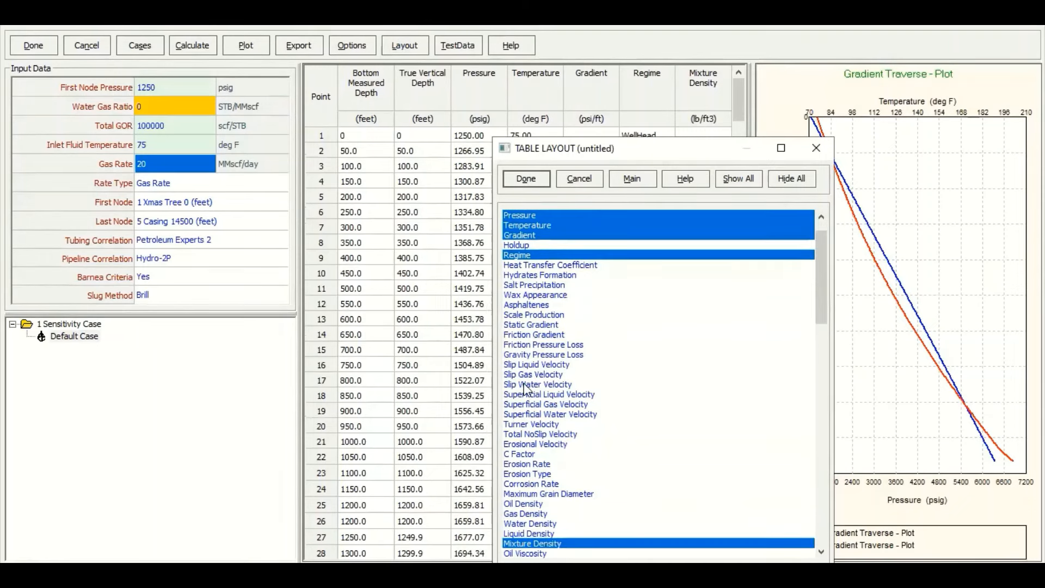
{"action": "scroll", "coordinate": [526, 389], "scroll_direction": "down", "scroll_amount": 3}
{"action": "scroll", "coordinate": [526, 420], "scroll_direction": "down", "scroll_amount": 3}
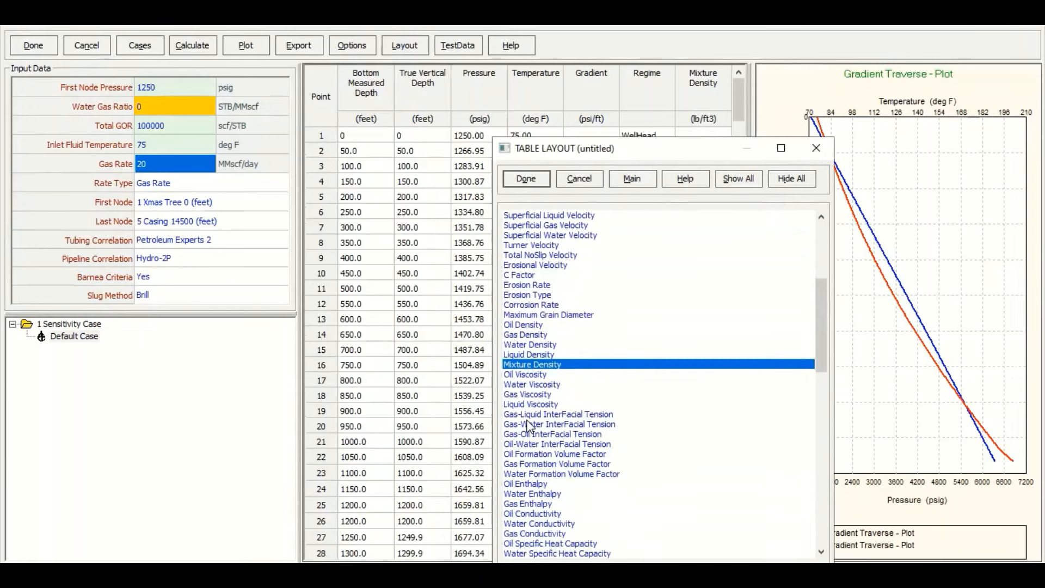
{"action": "scroll", "coordinate": [527, 428], "scroll_direction": "down", "scroll_amount": 7}
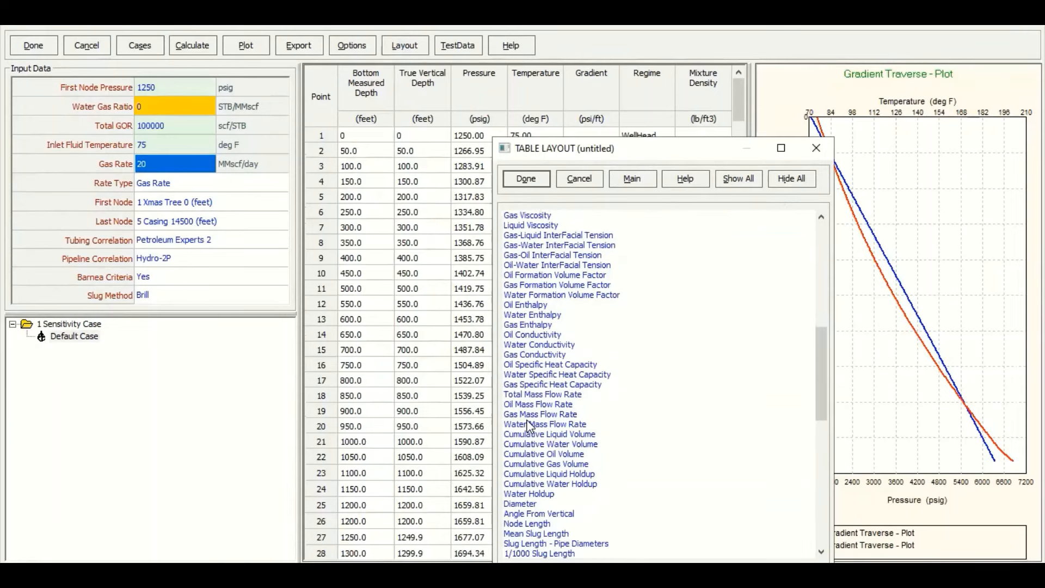
{"action": "scroll", "coordinate": [531, 429], "scroll_direction": "down", "scroll_amount": 5}
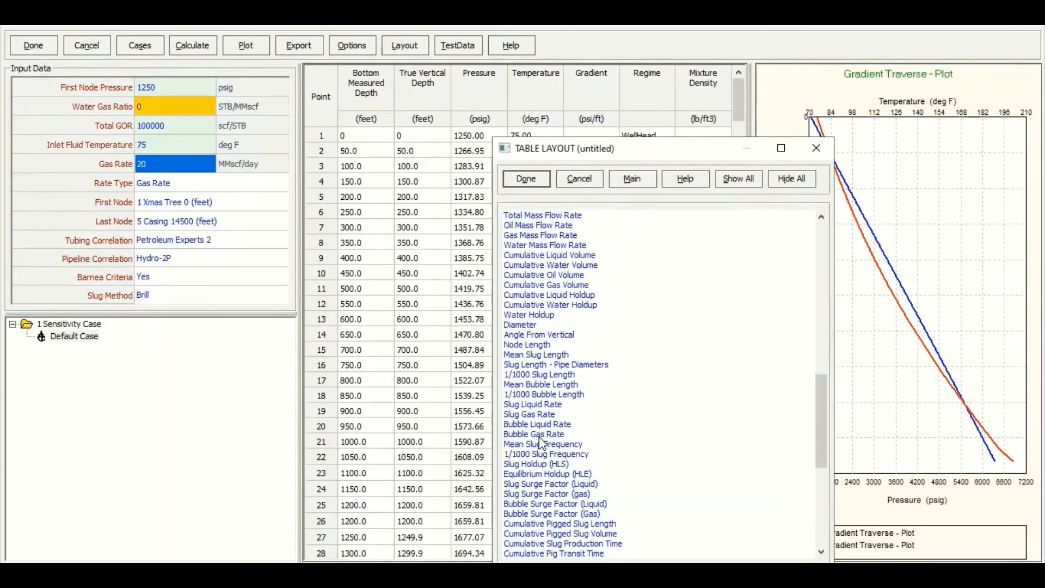
{"action": "scroll", "coordinate": [541, 443], "scroll_direction": "down", "scroll_amount": 7}
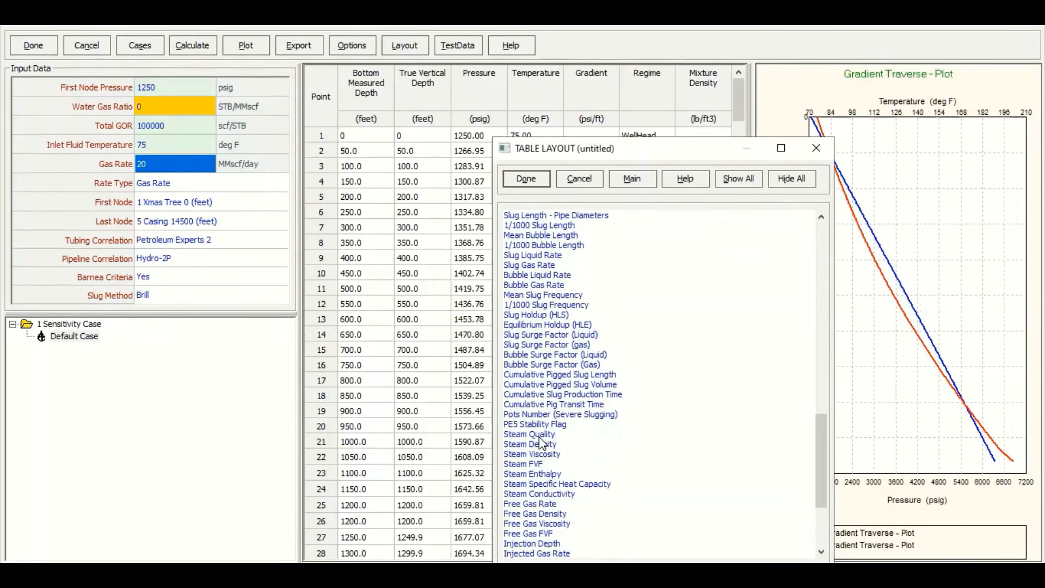
{"action": "scroll", "coordinate": [569, 451], "scroll_direction": "down", "scroll_amount": 3}
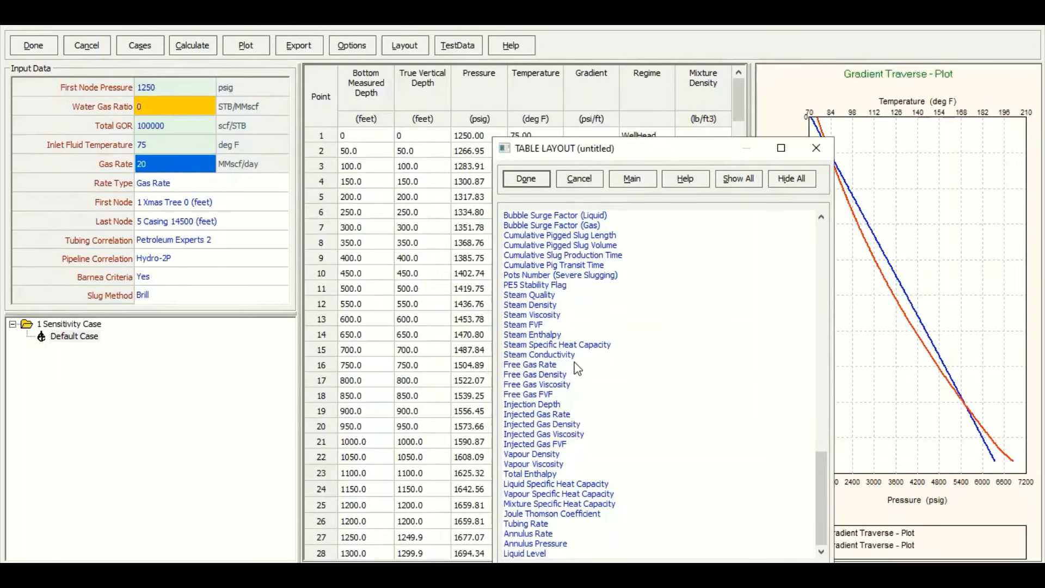
Add the Label column to the gradient traverse results table and widen the table to fit it.
{"action": "scroll", "coordinate": [709, 293], "scroll_direction": "up", "scroll_amount": 5}
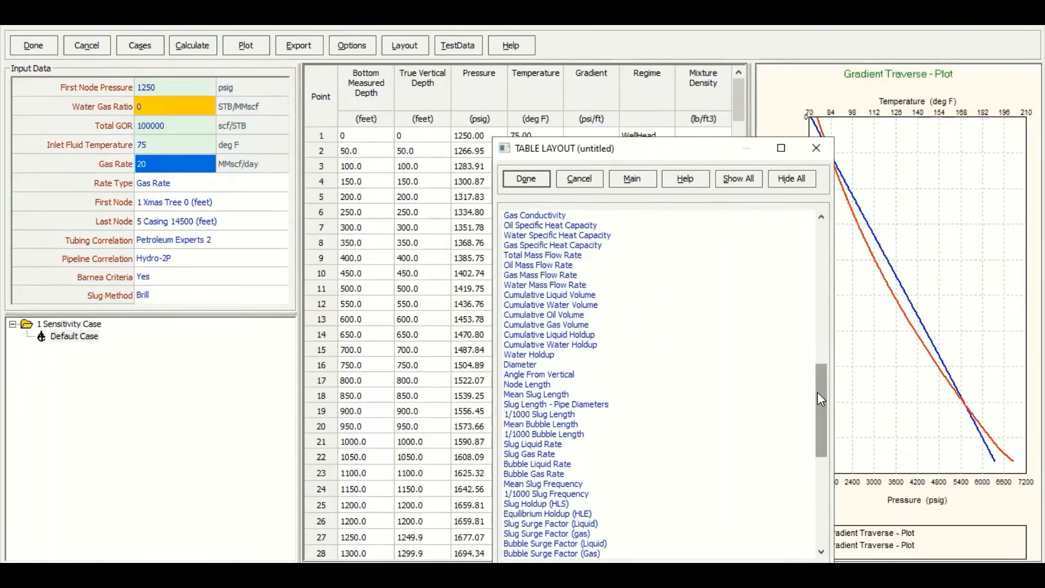
{"action": "left_click_drag", "start_coordinate": [818, 392], "coordinate": [821, 236]}
{"action": "left_click", "coordinate": [545, 216]}
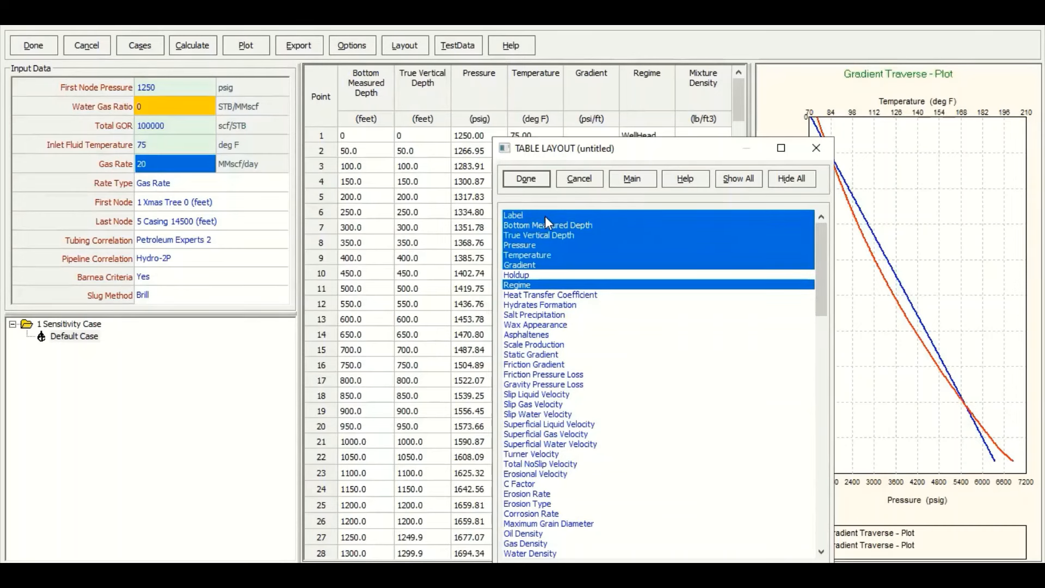
{"action": "left_click", "coordinate": [526, 179]}
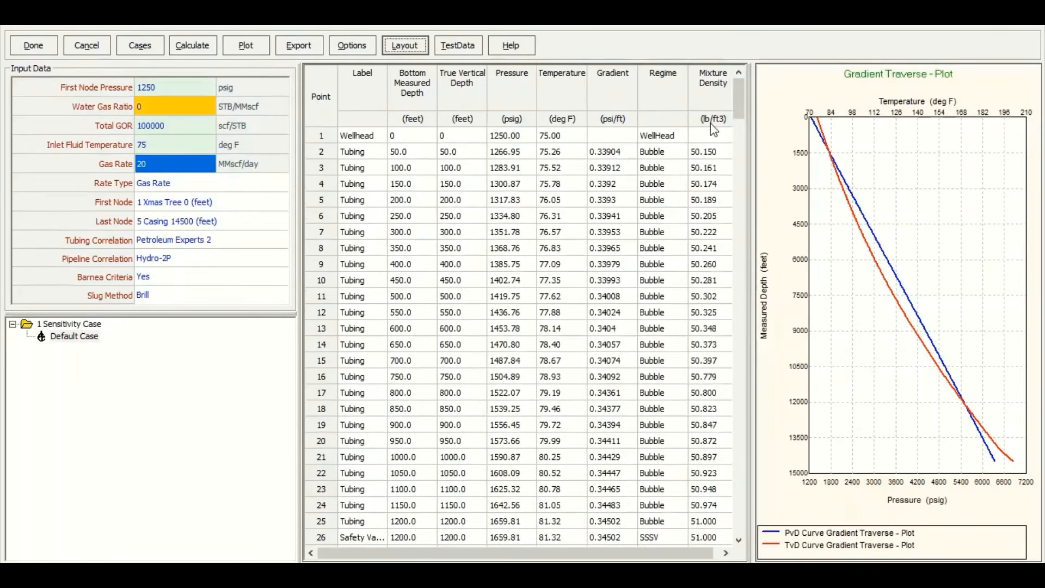
{"action": "left_click_drag", "start_coordinate": [793, 159], "coordinate": [796, 160]}
Examine the flow regime, gradient and mixture density down the tubing, and close the gradient traverse calculation.
{"action": "scroll", "coordinate": [768, 200], "scroll_direction": "down", "scroll_amount": 20}
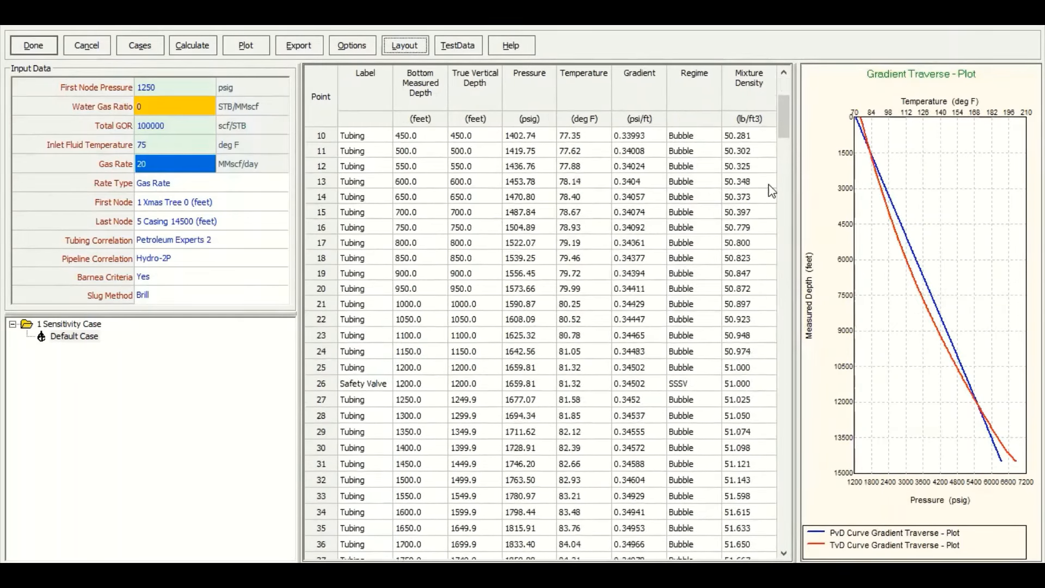
{"action": "scroll", "coordinate": [724, 212], "scroll_direction": "up", "scroll_amount": 17}
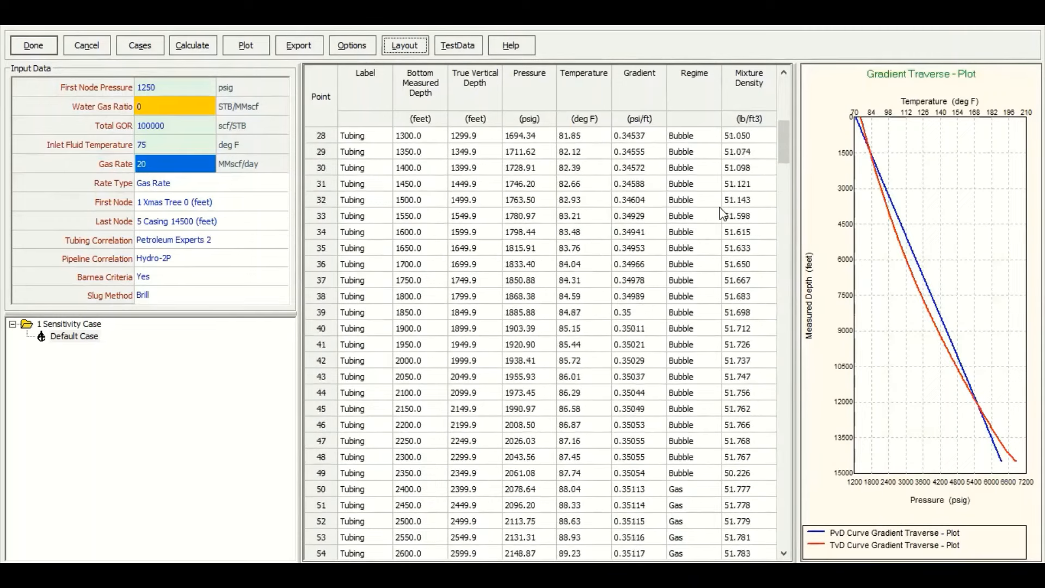
{"action": "scroll", "coordinate": [700, 111], "scroll_direction": "down", "scroll_amount": 6}
{"action": "scroll", "coordinate": [687, 168], "scroll_direction": "down", "scroll_amount": 7}
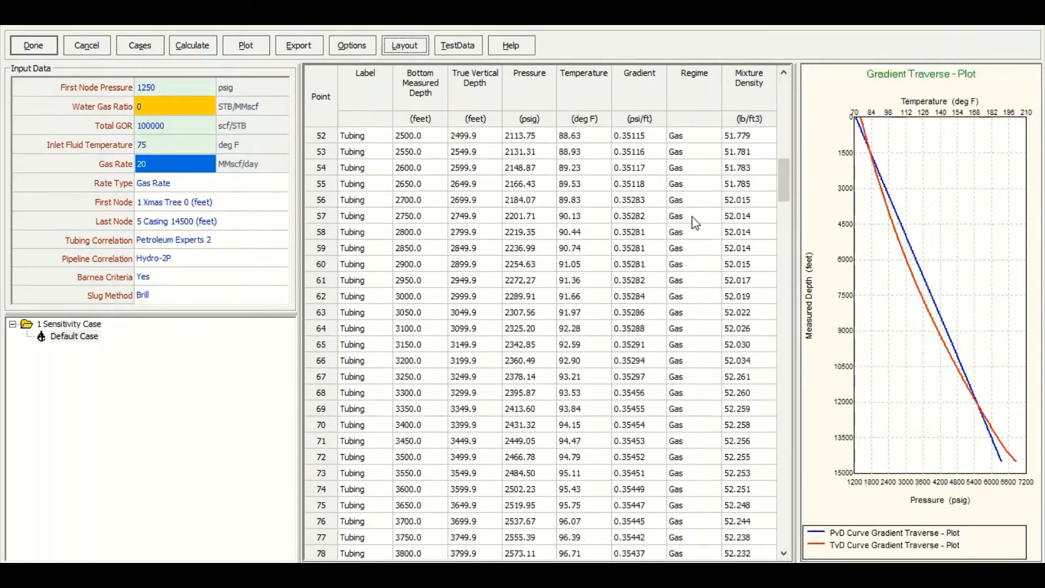
{"action": "scroll", "coordinate": [696, 272], "scroll_direction": "down", "scroll_amount": 20}
{"action": "scroll", "coordinate": [699, 294], "scroll_direction": "down", "scroll_amount": 20}
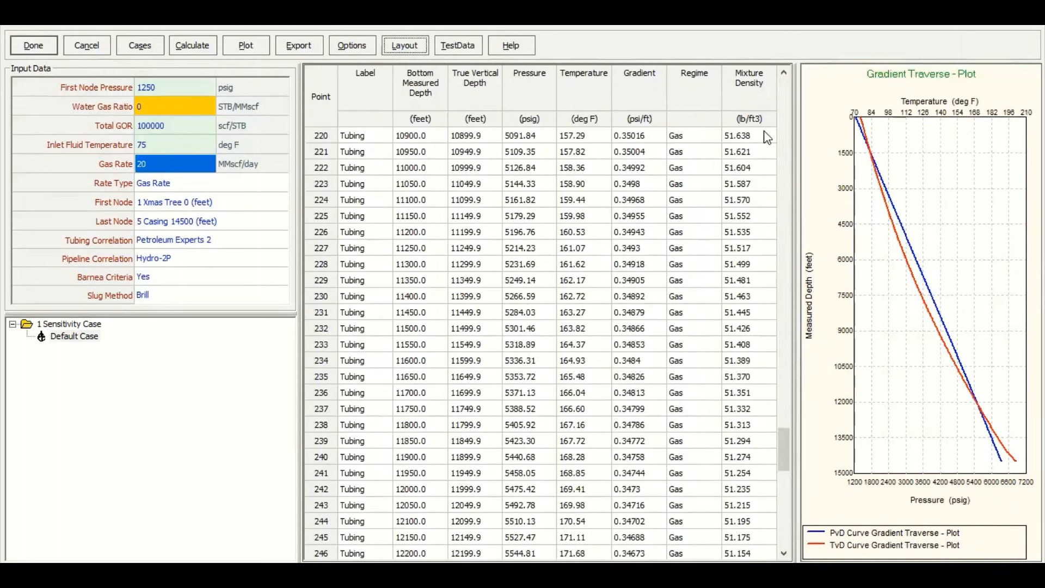
{"action": "scroll", "coordinate": [708, 382], "scroll_direction": "down", "scroll_amount": 6}
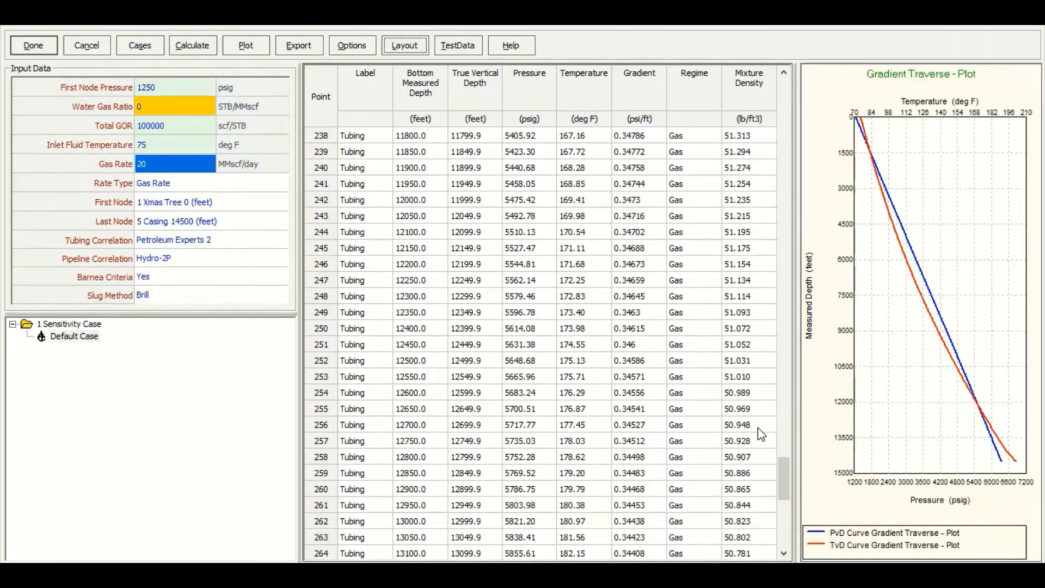
{"action": "left_click", "coordinate": [39, 49]}
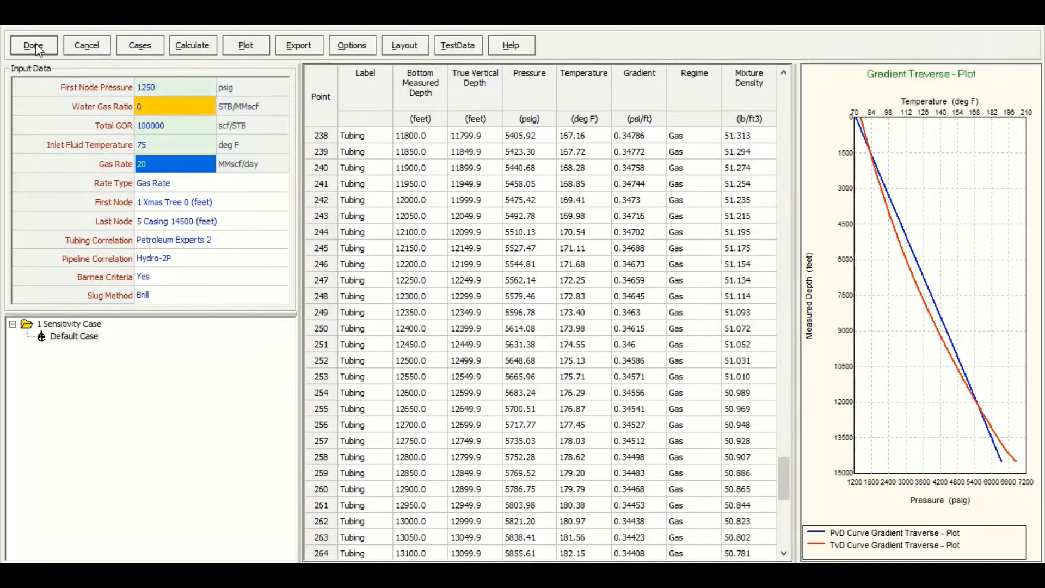